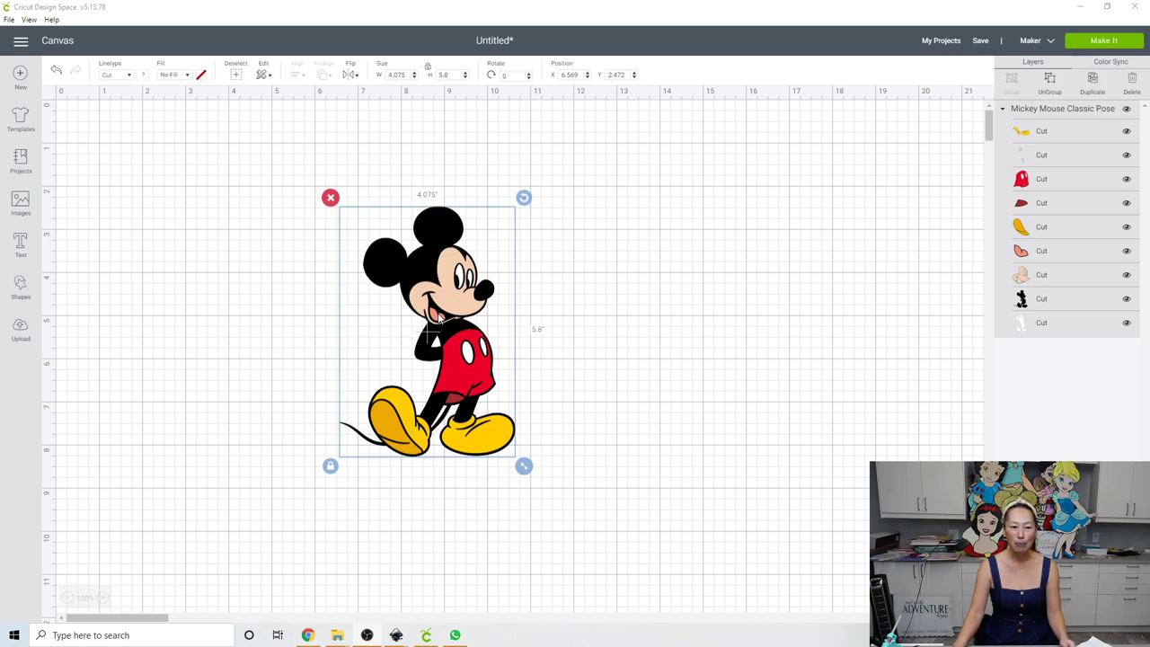
left_click(27, 209)
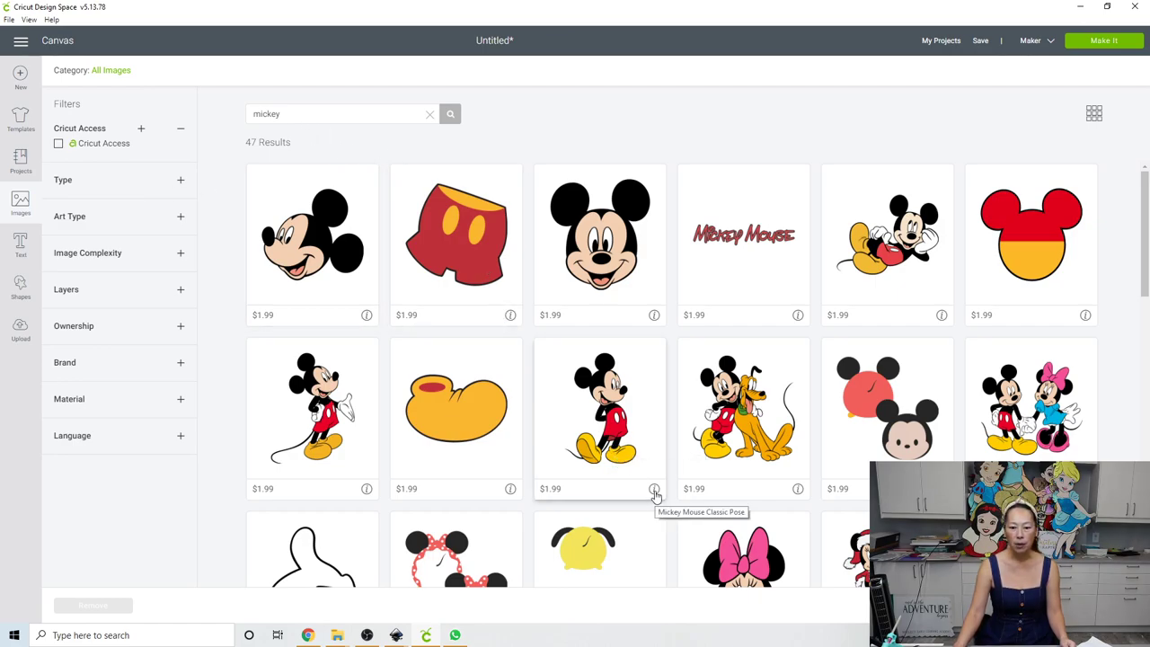
left_click(654, 490)
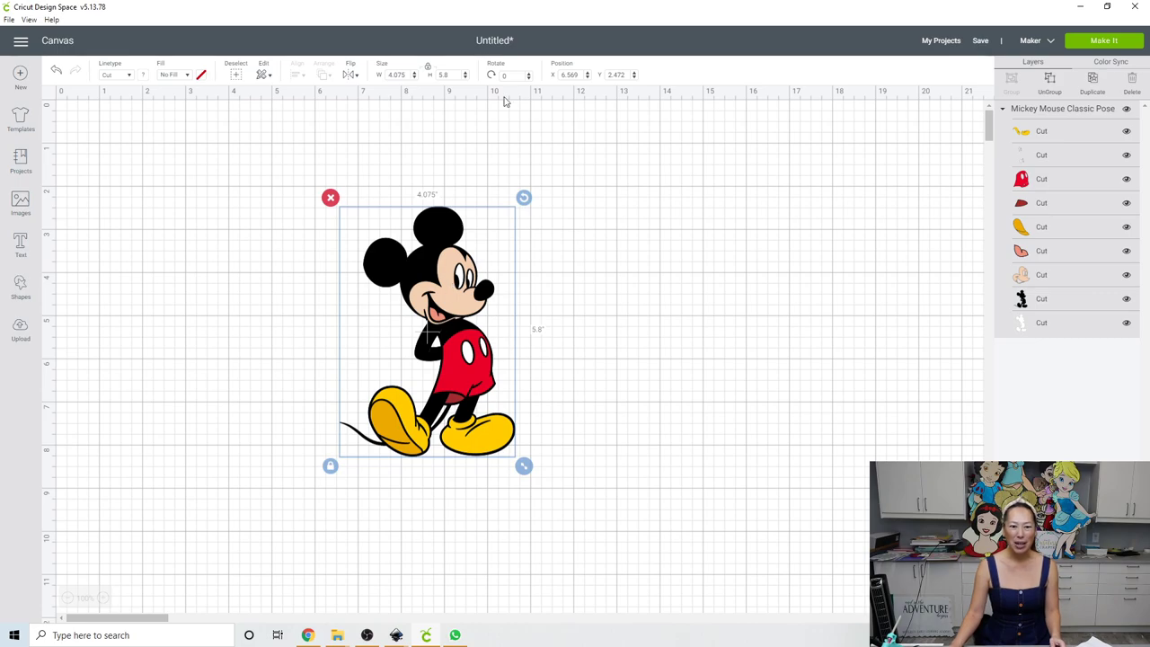
Resize the Classic Pose Mickey to 21.078 x 30 inches and shift it right to X 19.625
left_click(444, 75)
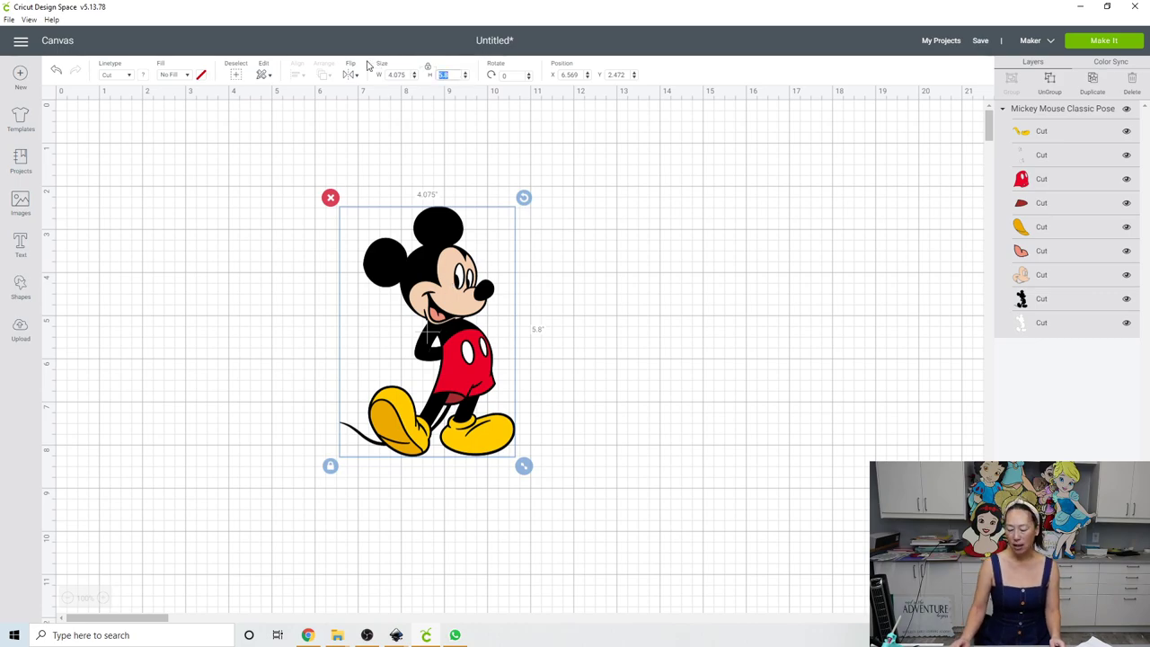
key("Tab")
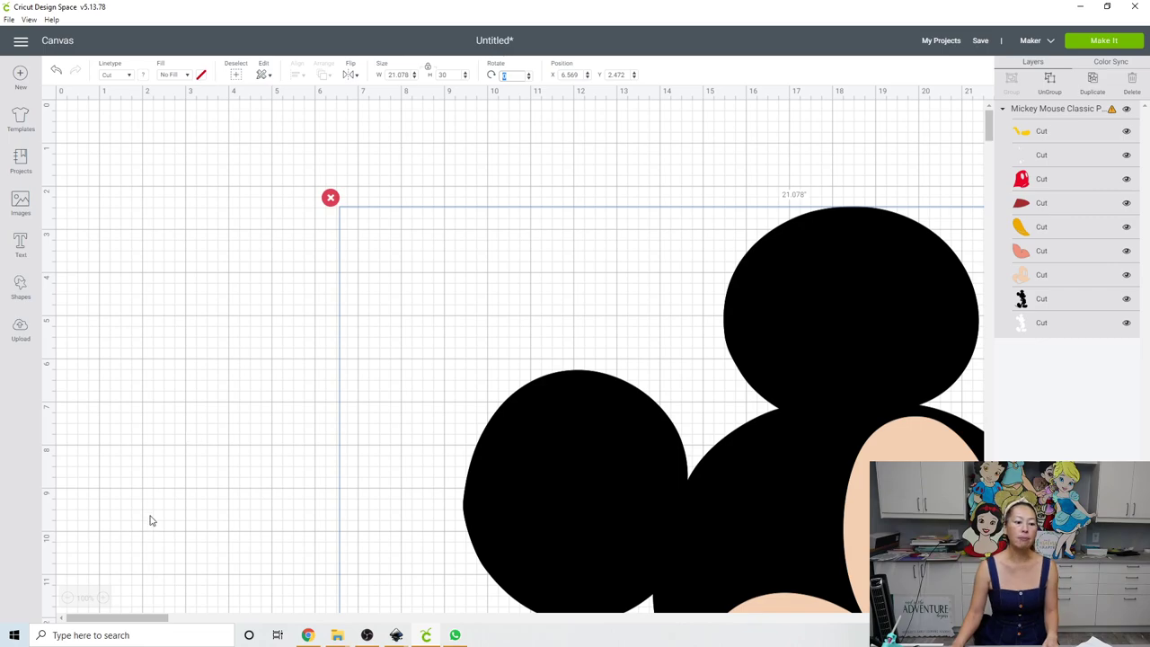
left_click(67, 599)
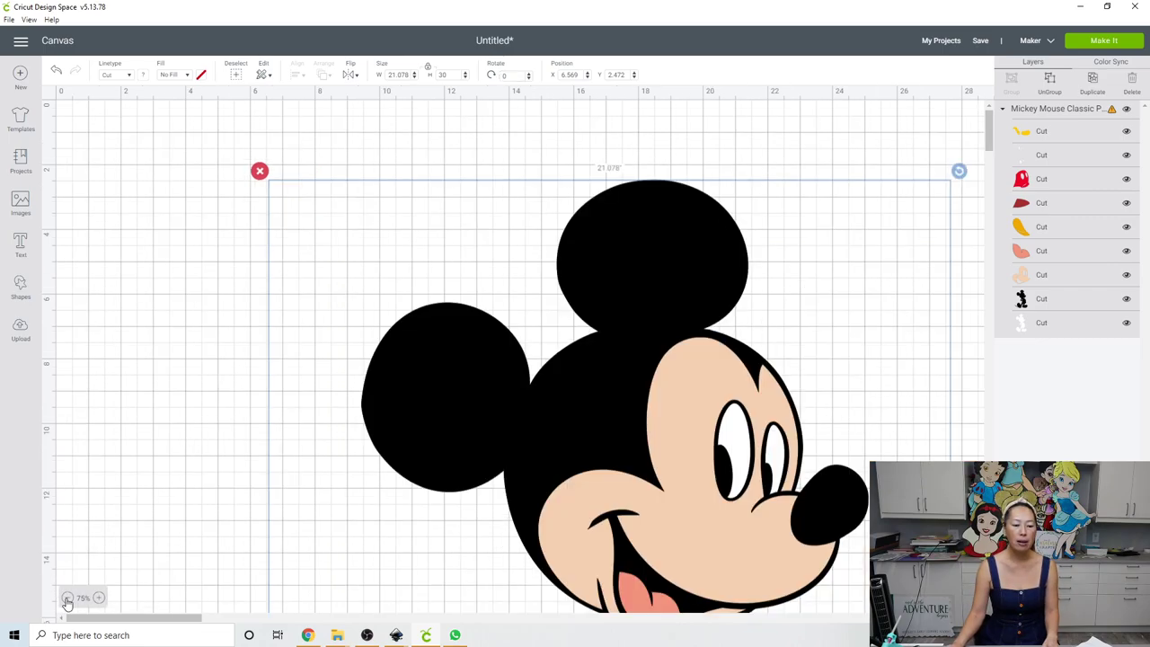
left_click(66, 599)
left_click(66, 599)
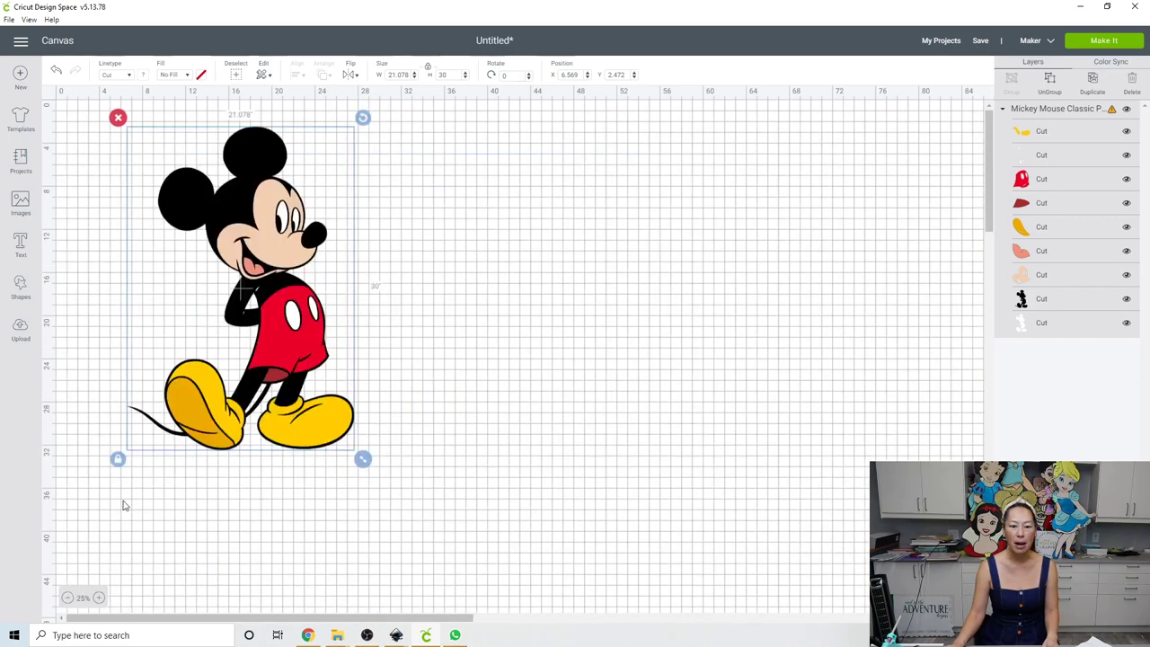
left_click_drag(240, 177, 381, 199)
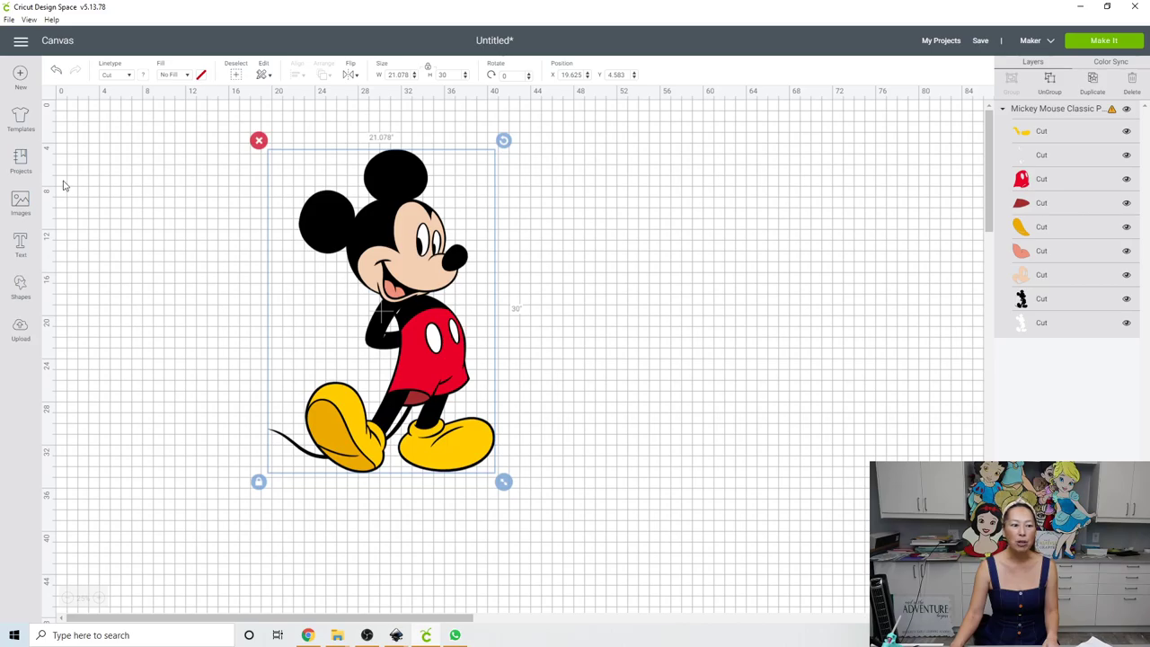
Insert the Mickey Mouse Standing image from the mickey image results, placing it at 4.763 x 5.8 inches
left_click(22, 203)
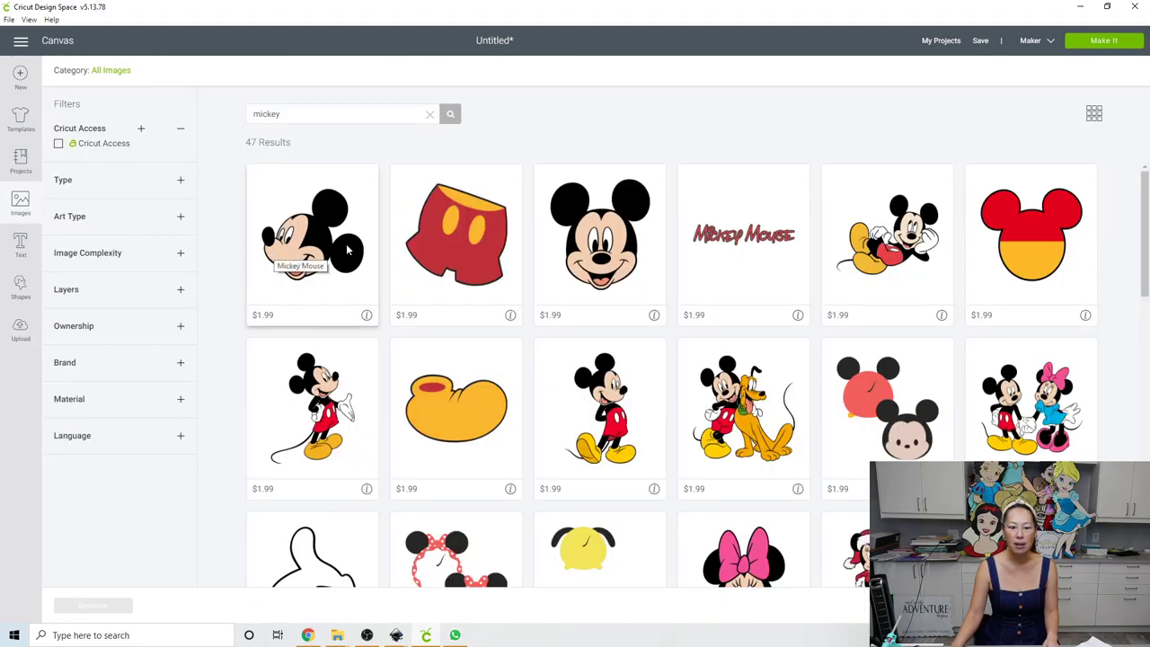
scroll(575, 314, "down", 2)
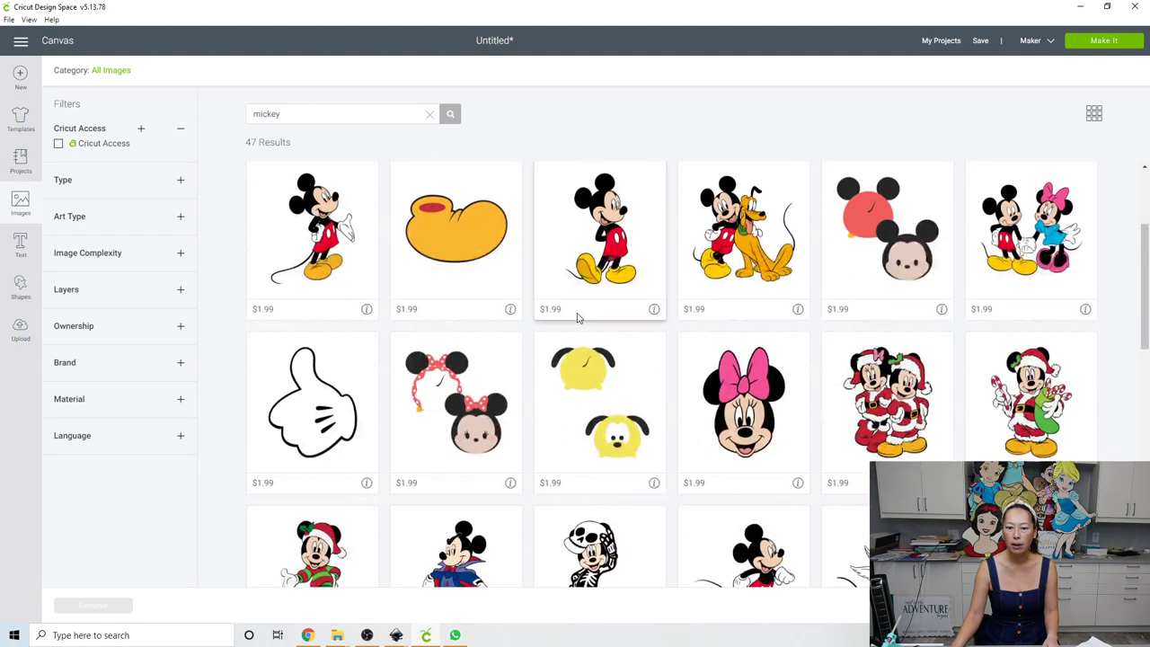
scroll(578, 316, "down", 5)
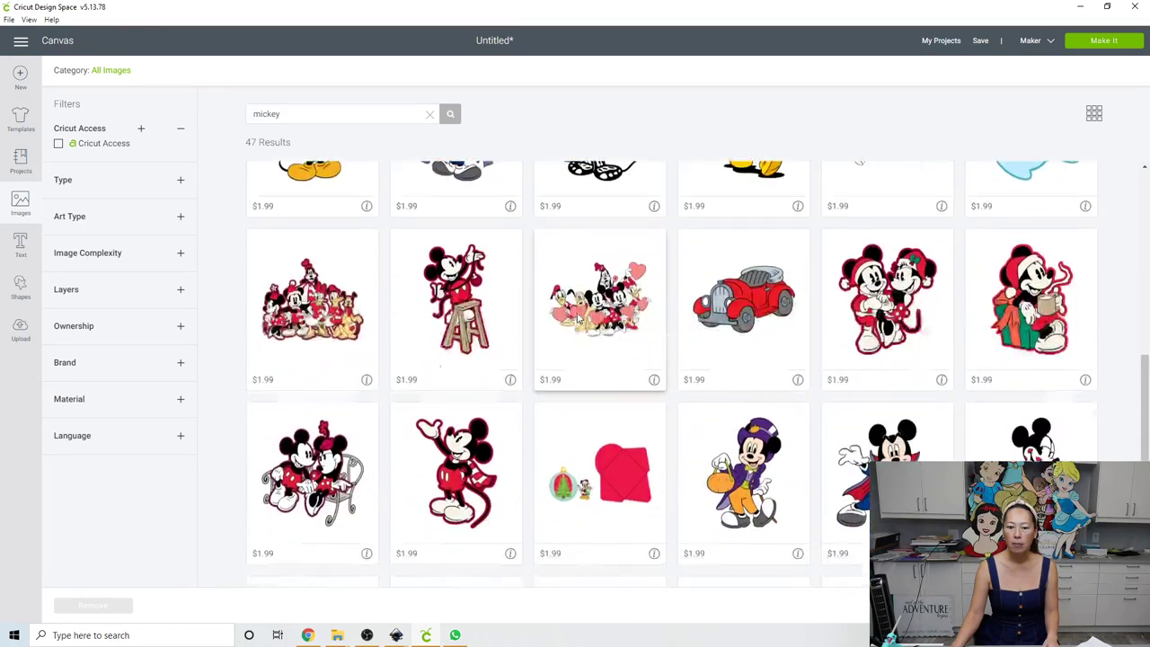
scroll(579, 319, "down", 5)
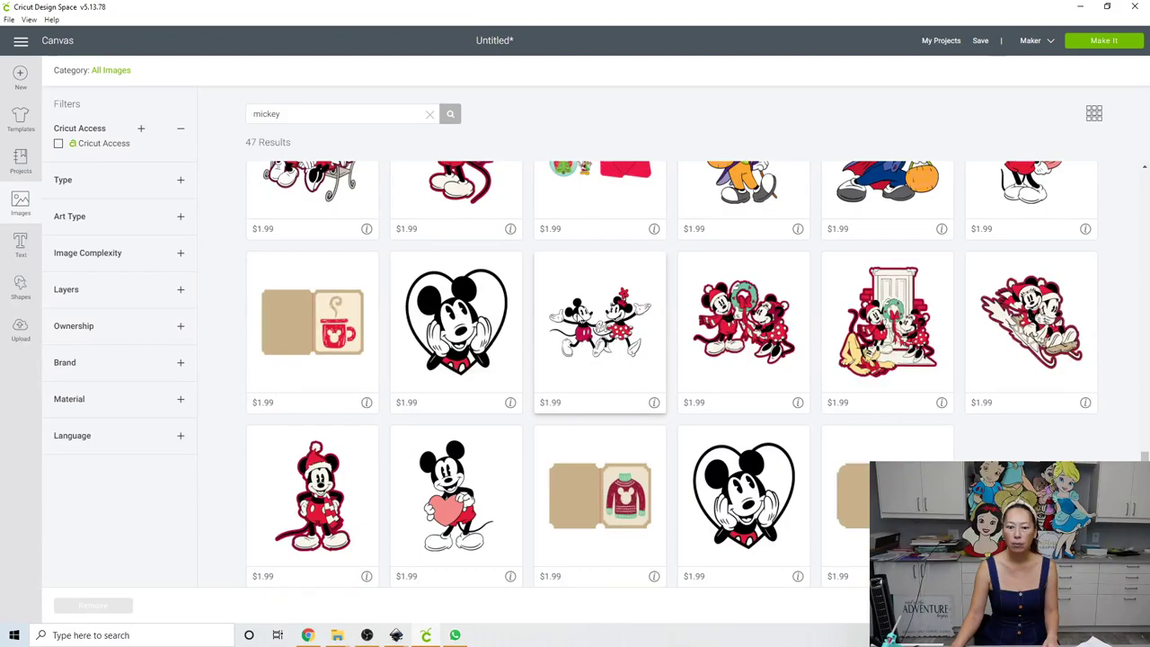
scroll(578, 317, "up", 12)
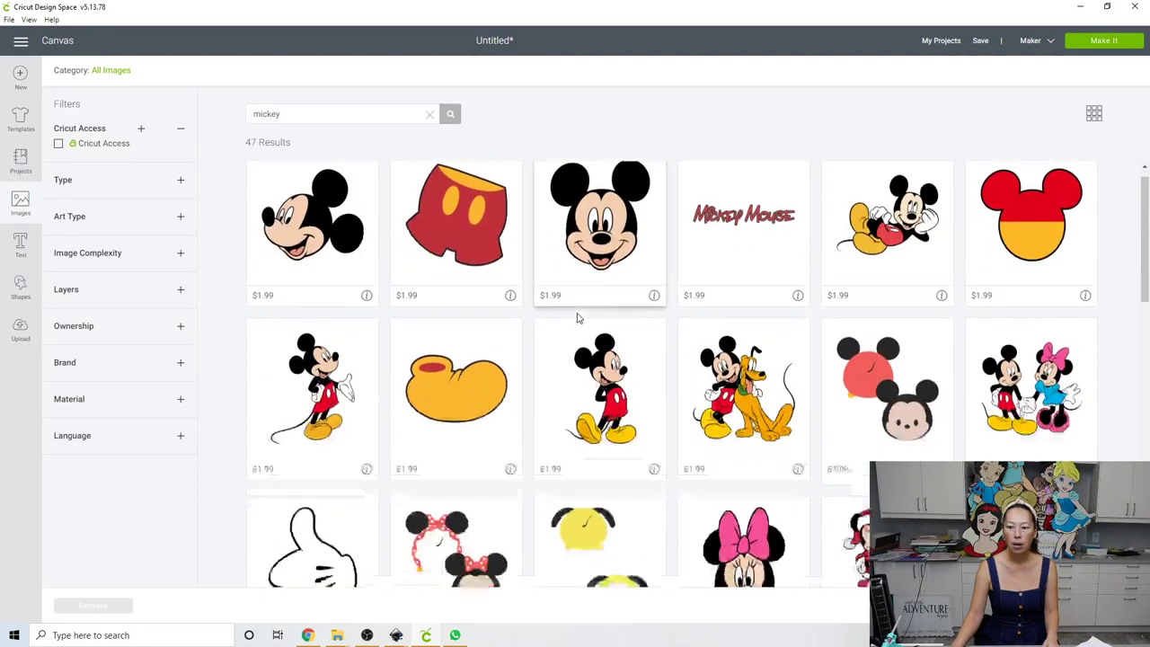
scroll(578, 316, "down", 2)
scroll(577, 317, "up", 3)
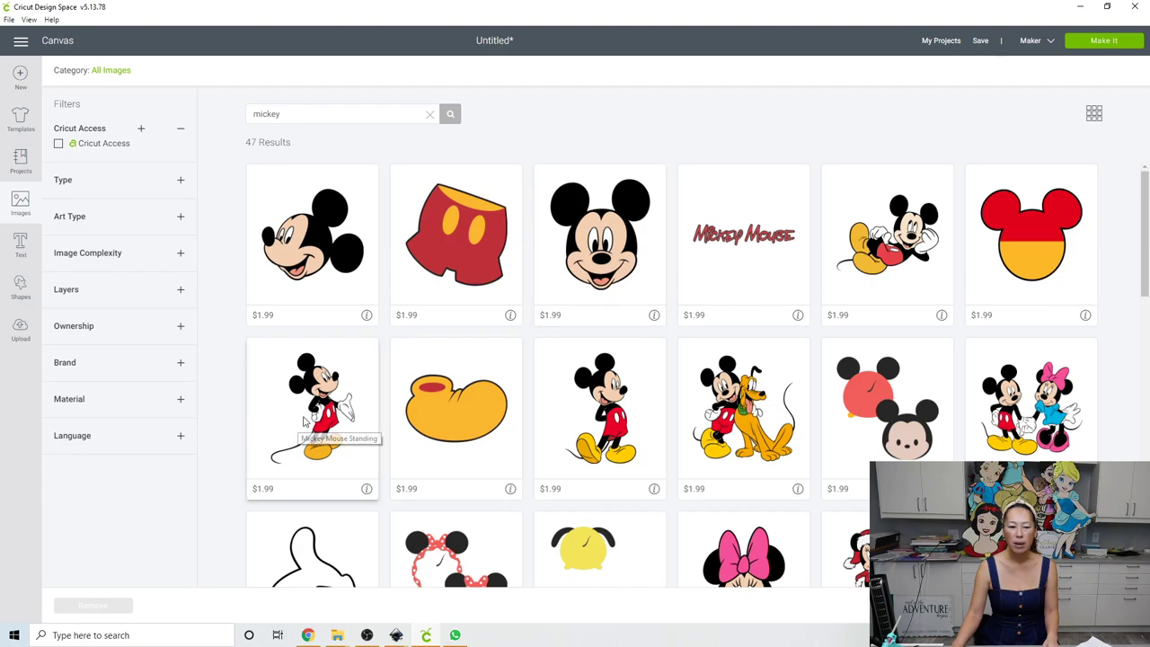
left_click(315, 411)
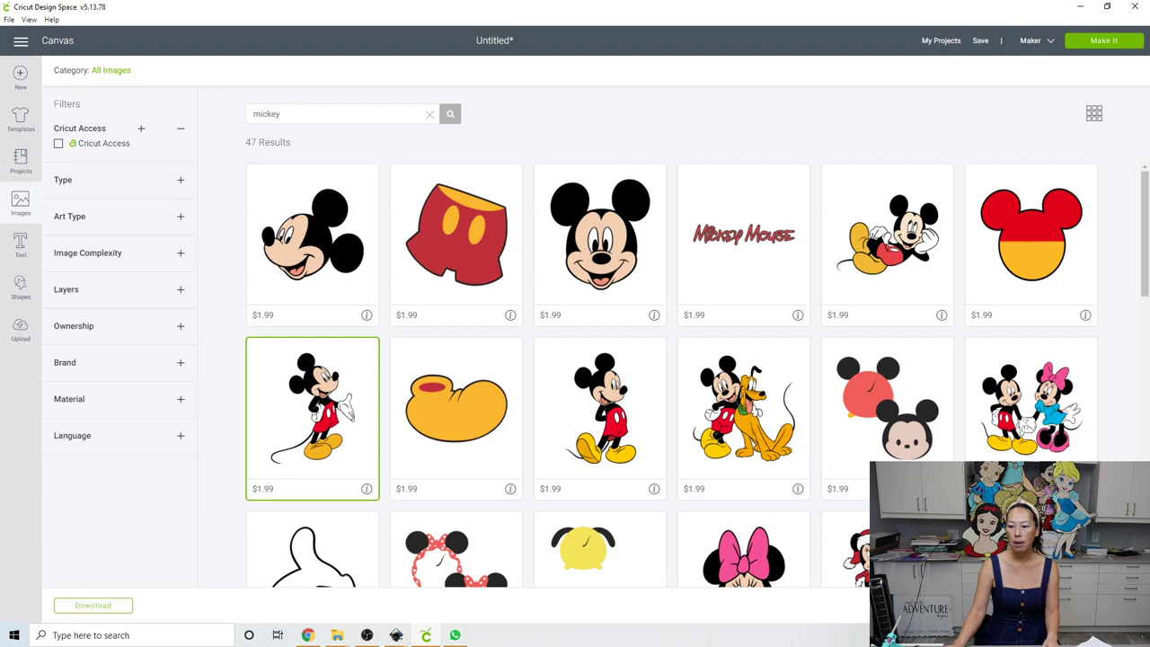
left_click(1086, 605)
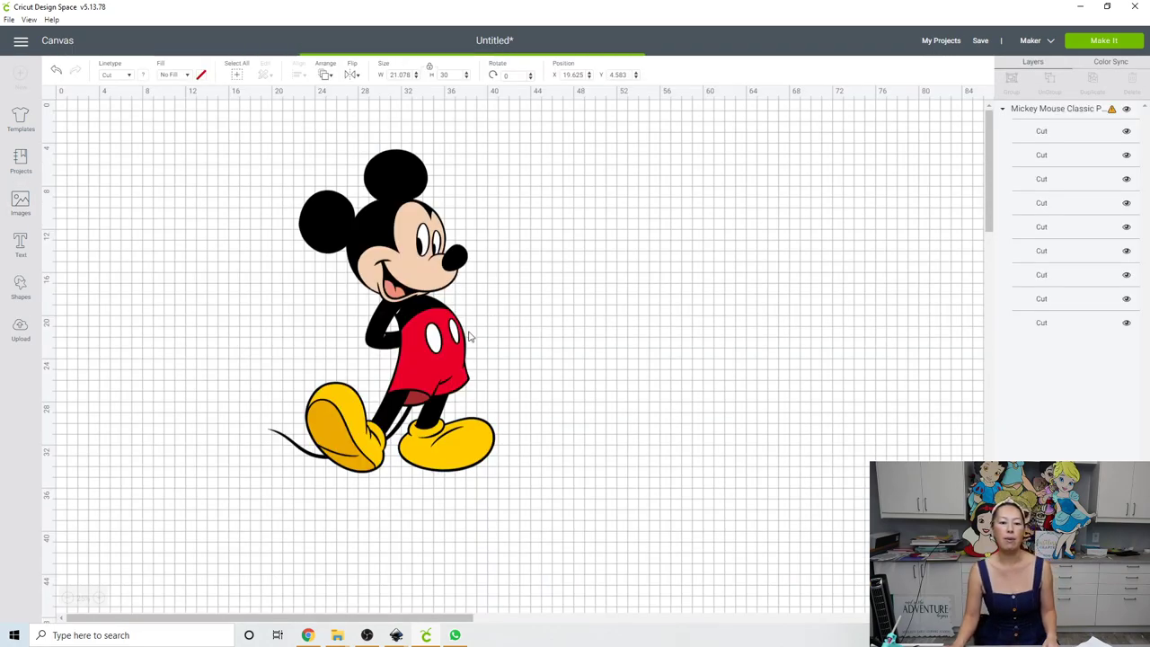
Delete the Classic Pose Mickey and resize the standing Mickey to 24.638 x 30 inches near centre
left_click(423, 330)
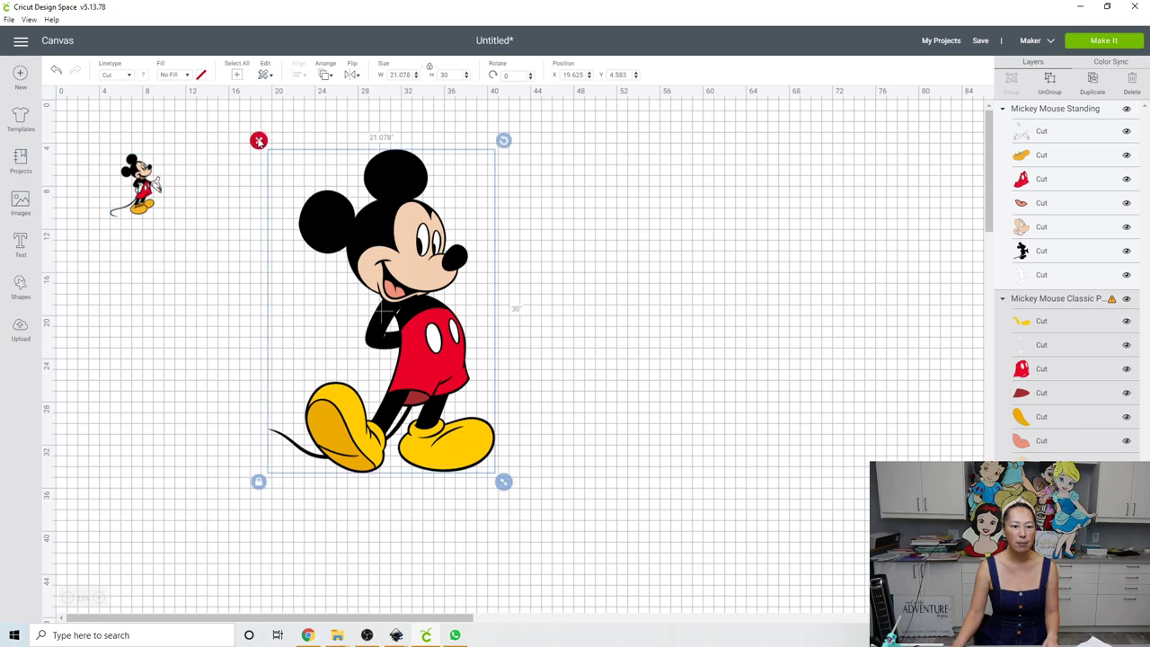
left_click(259, 138)
left_click(162, 176)
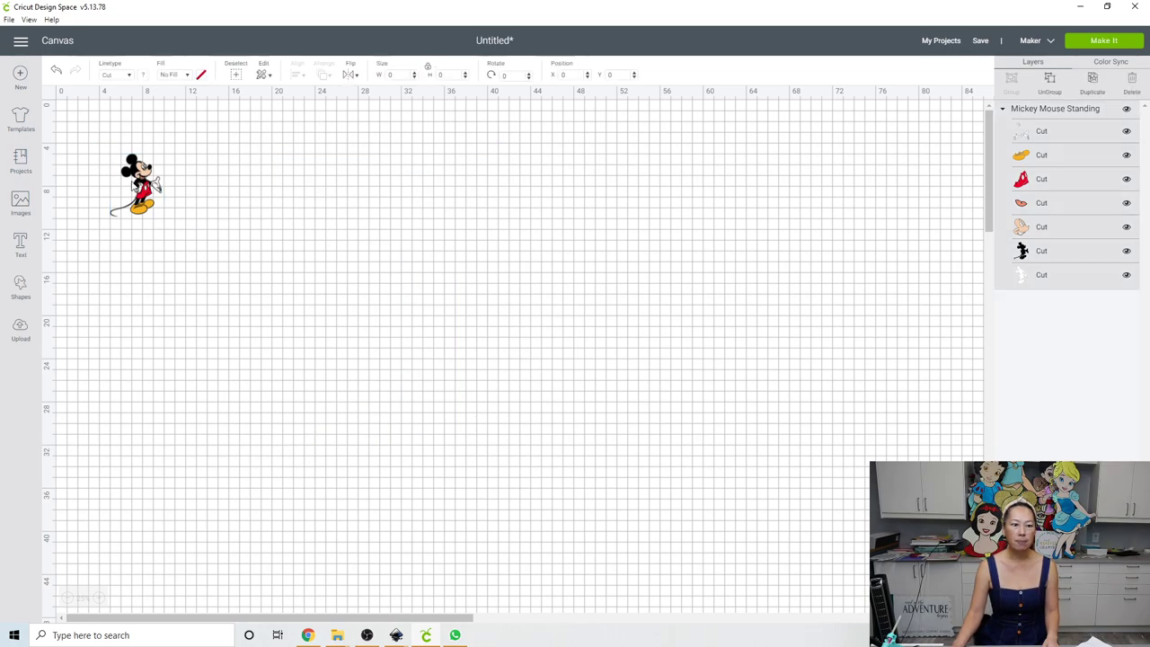
left_click_drag(163, 175, 516, 251)
left_click(444, 75)
key("Tab")
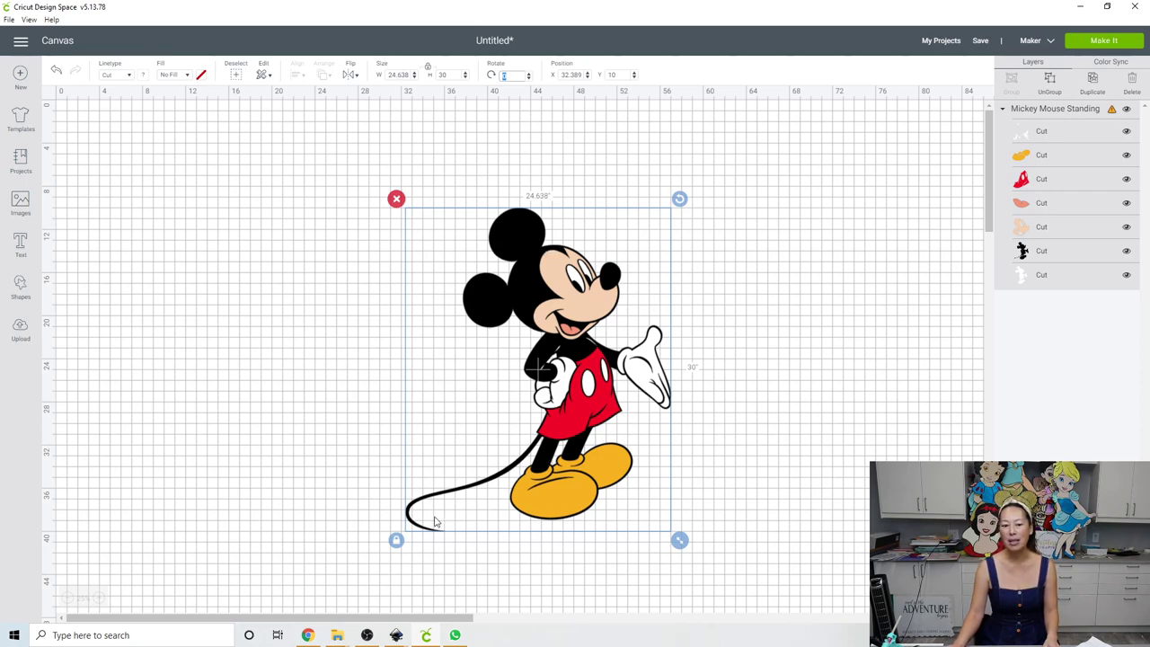
left_click_drag(500, 381, 439, 375)
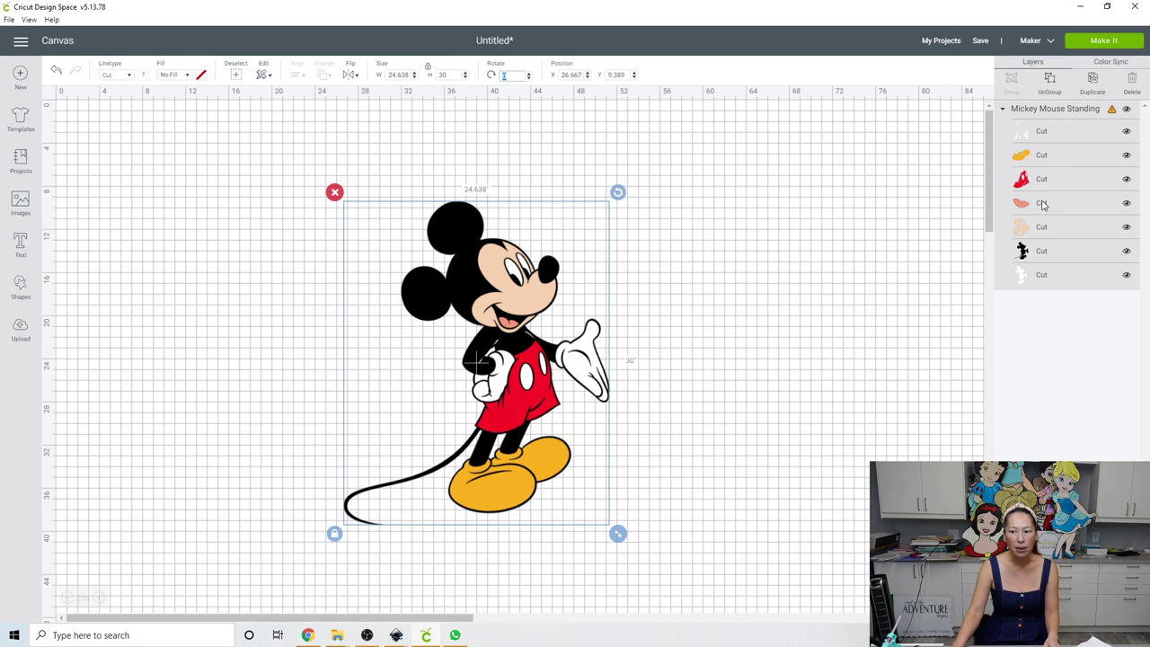
Delete the standing Mickey's bottom white backing Cut layer, leaving six layers
left_click(1032, 284)
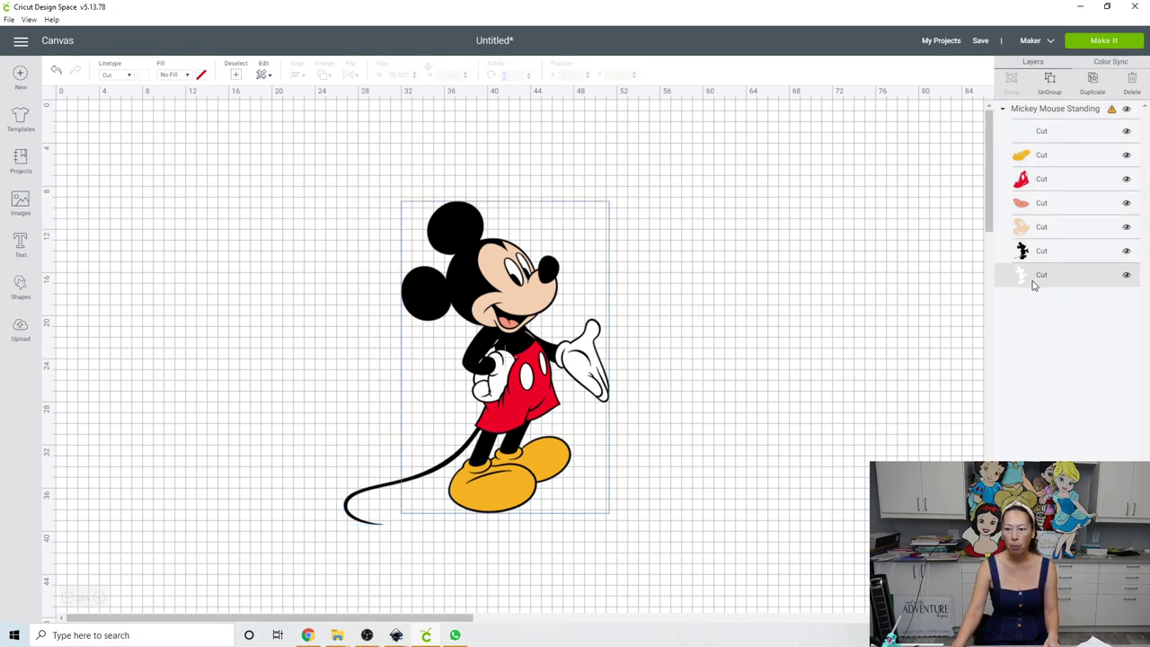
left_click(1044, 126)
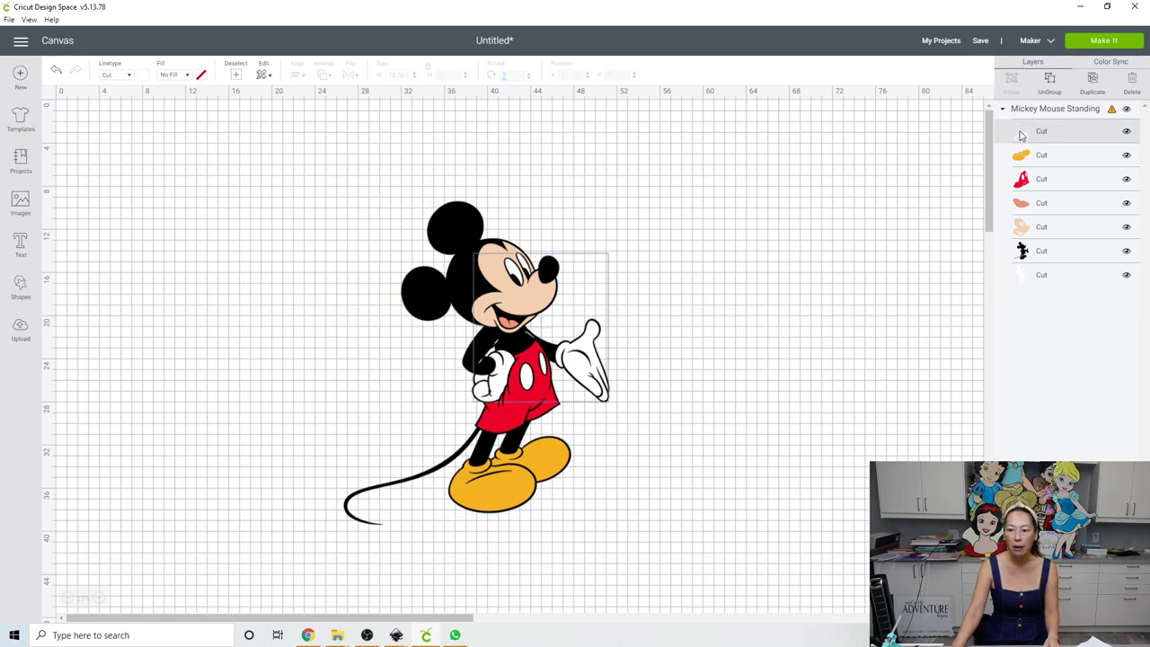
left_click(1031, 277)
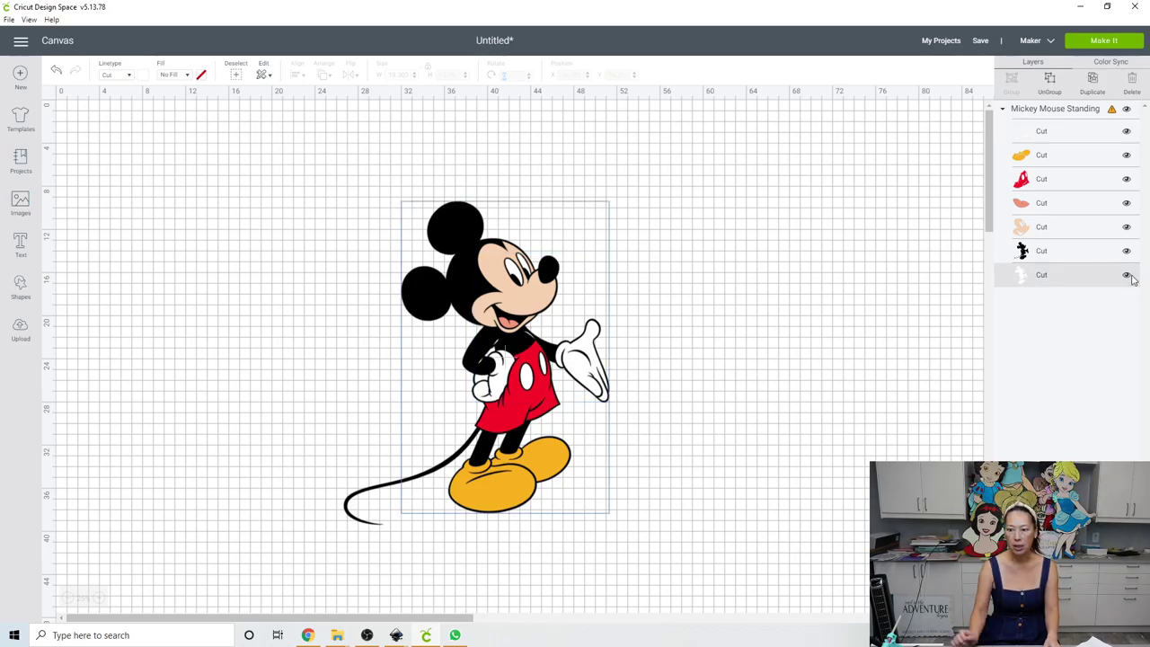
key("Delete")
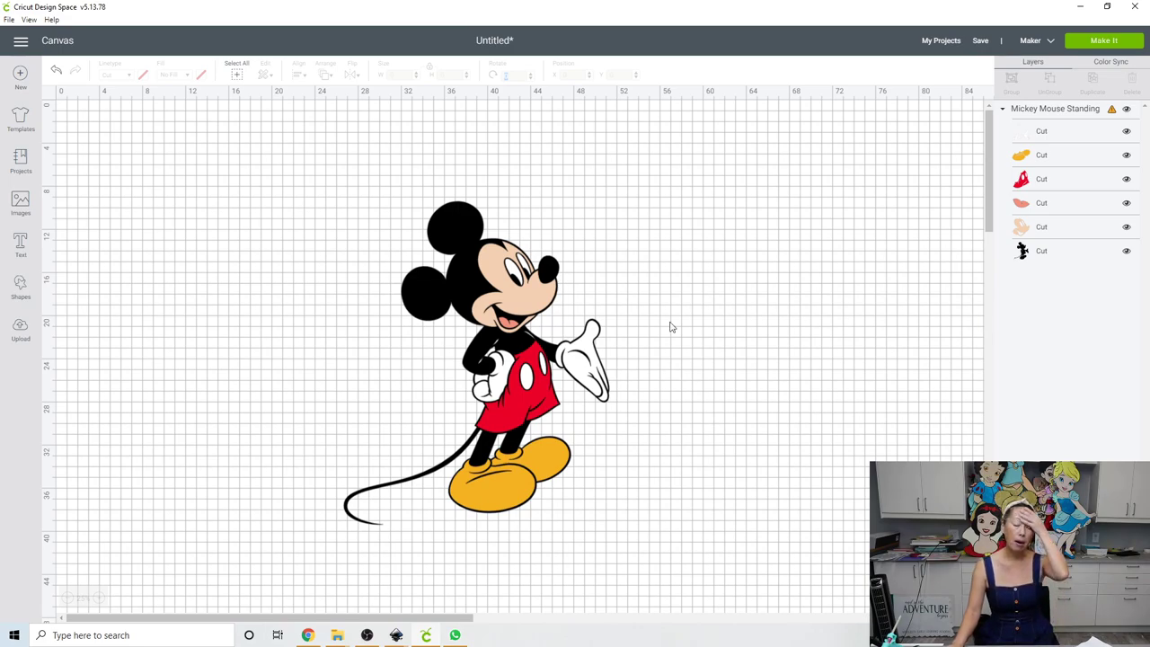
left_click(505, 310)
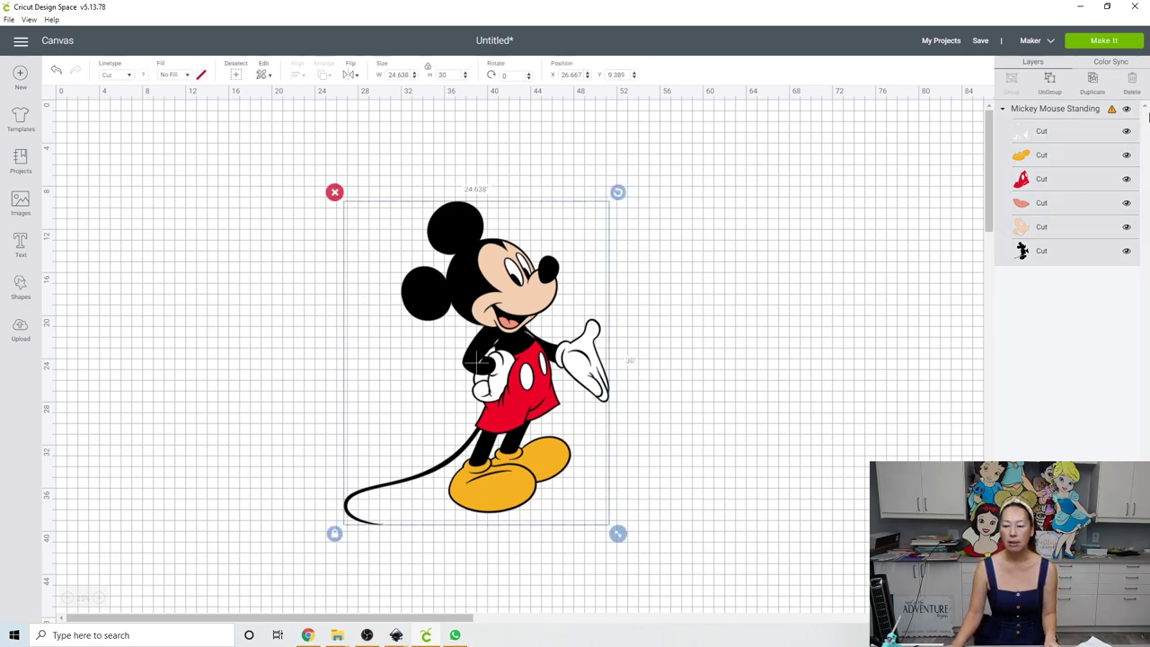
Ungroup Mickey and drag the 12.501 x 13.76-inch white glove layer to the right
left_click(1052, 83)
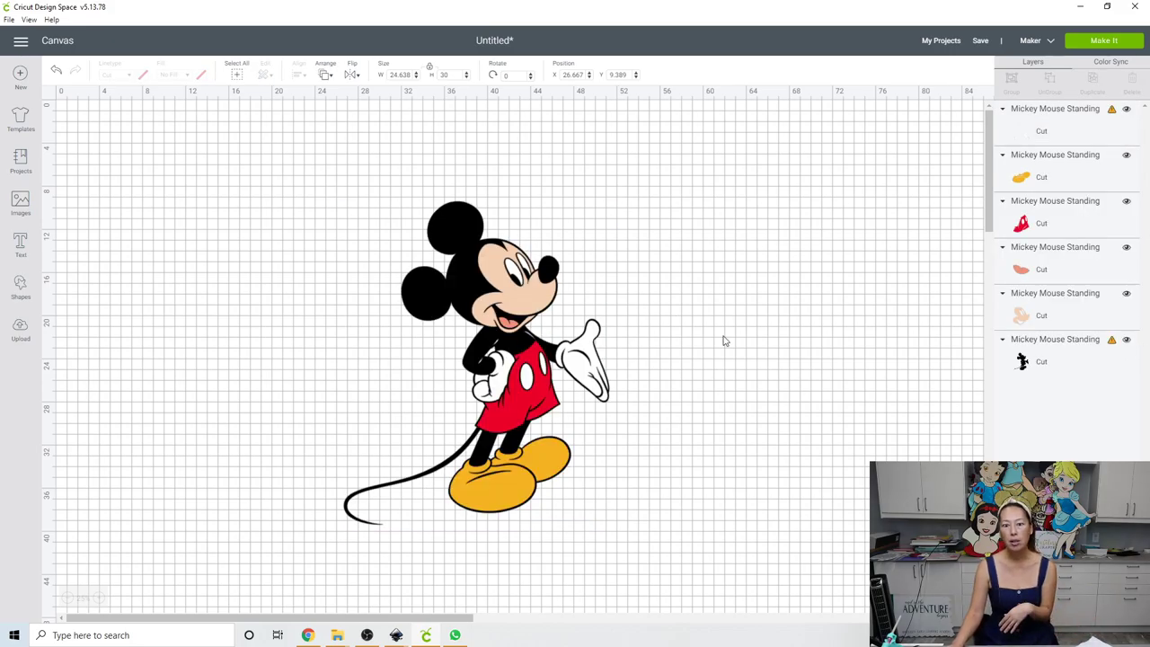
left_click(523, 302)
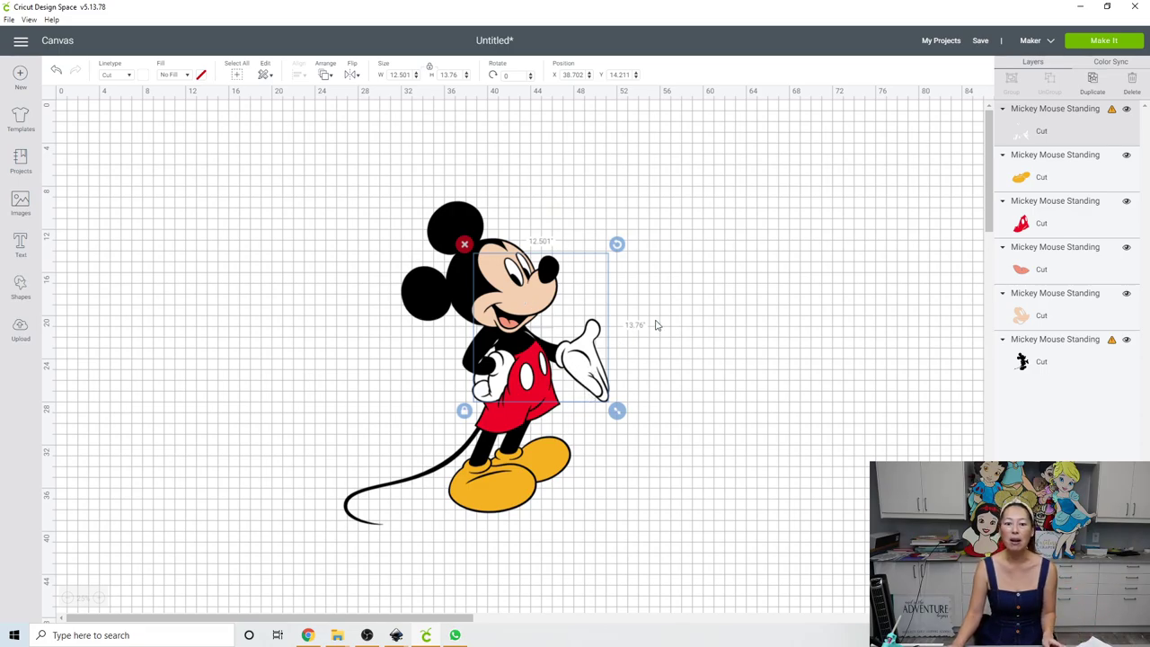
left_click_drag(591, 370, 839, 264)
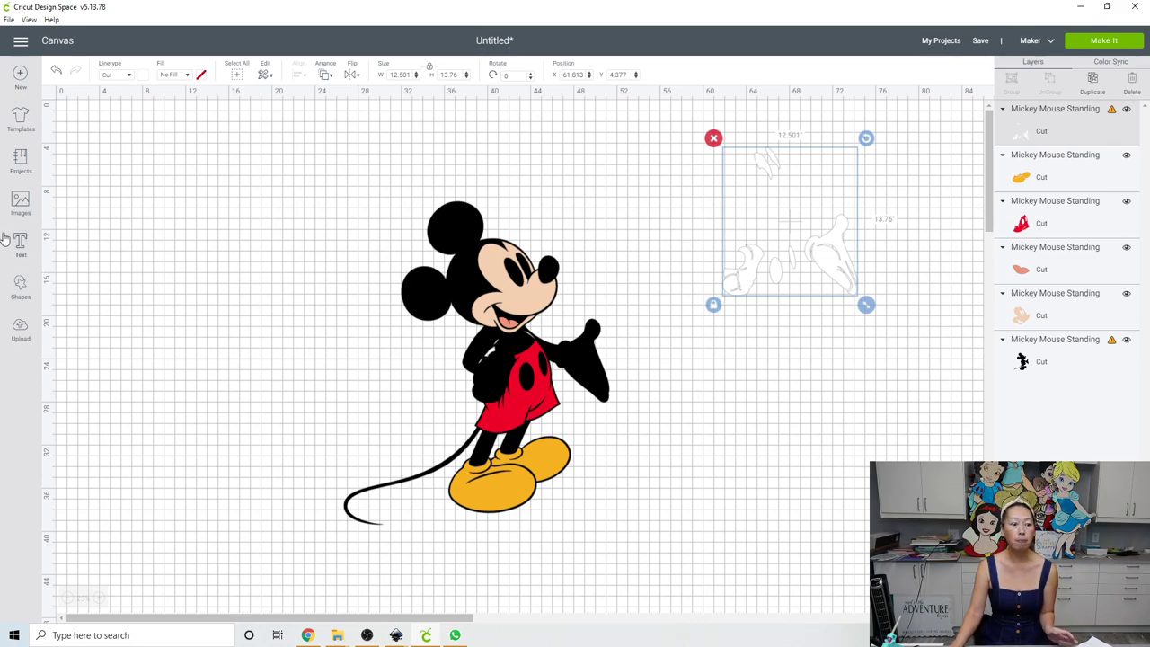
Add a square, enlarge it to 14.611 inches beside the glove pieces, and select both for slicing
left_click(24, 297)
left_click(69, 211)
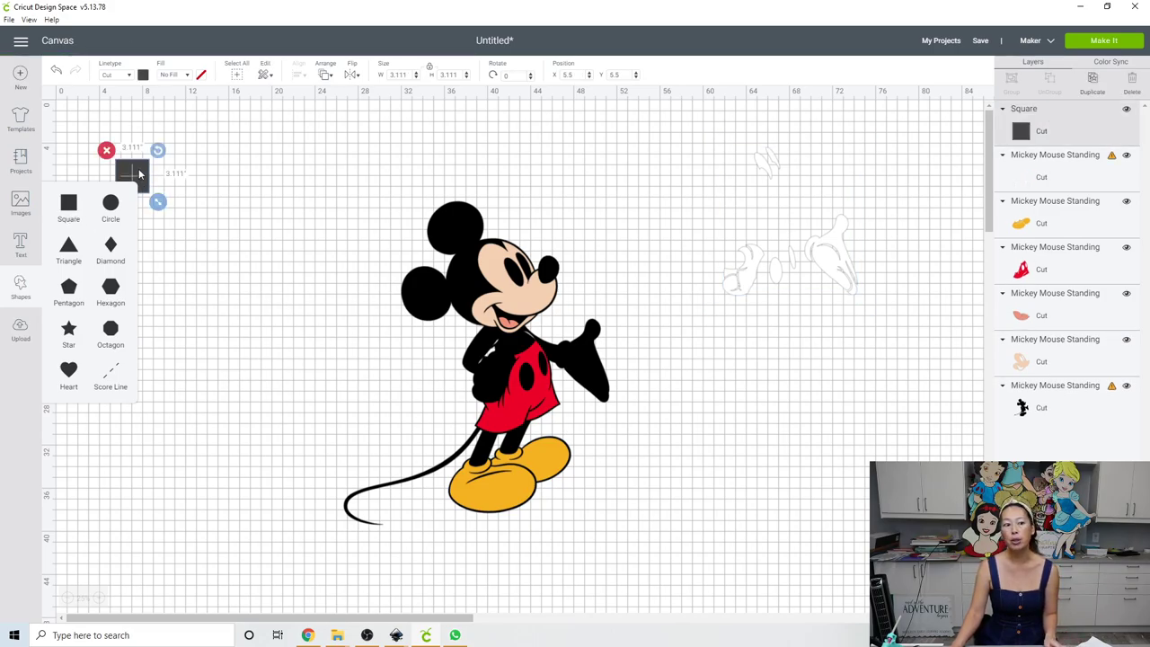
left_click_drag(139, 173, 697, 312)
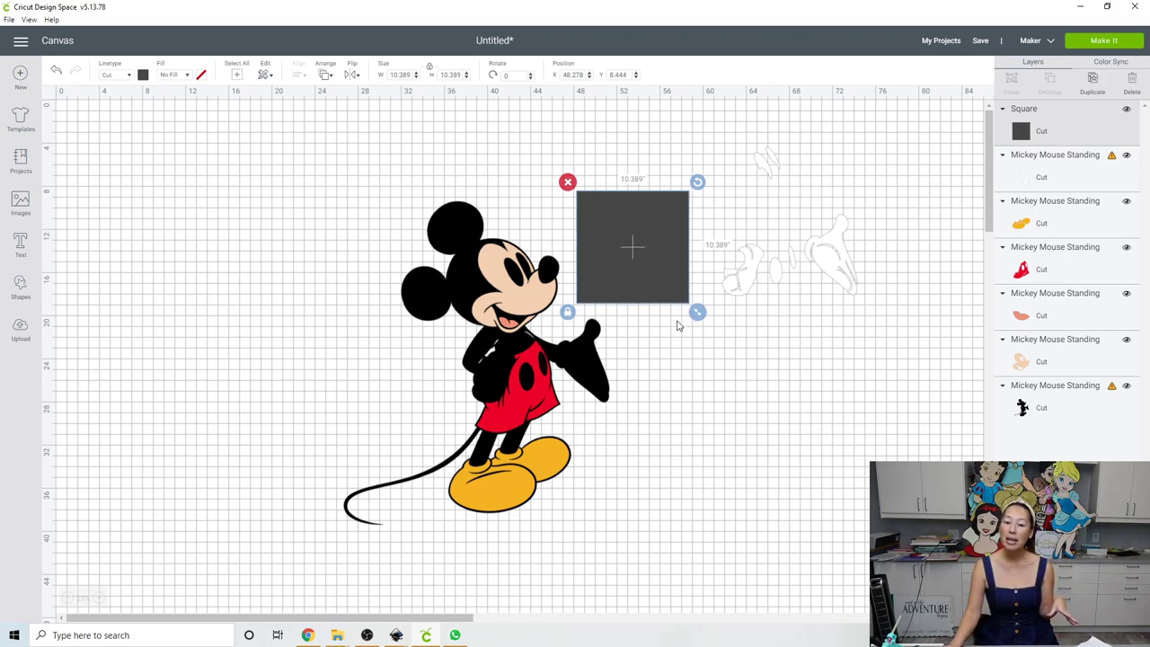
left_click_drag(697, 312, 747, 371)
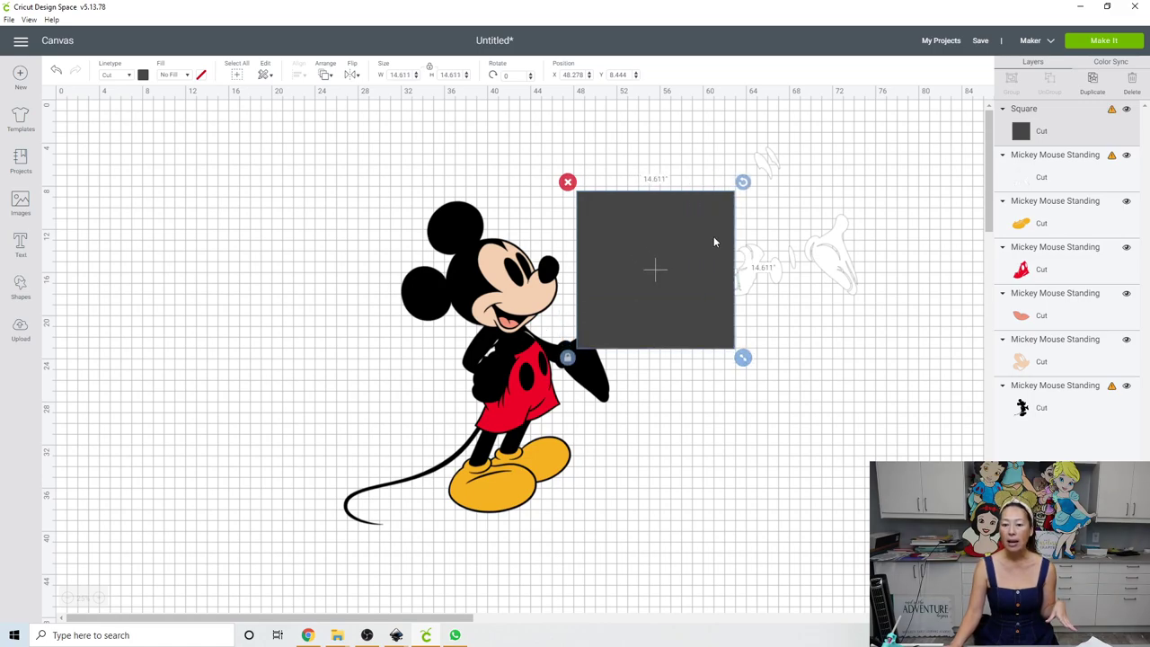
left_click_drag(708, 263, 745, 389)
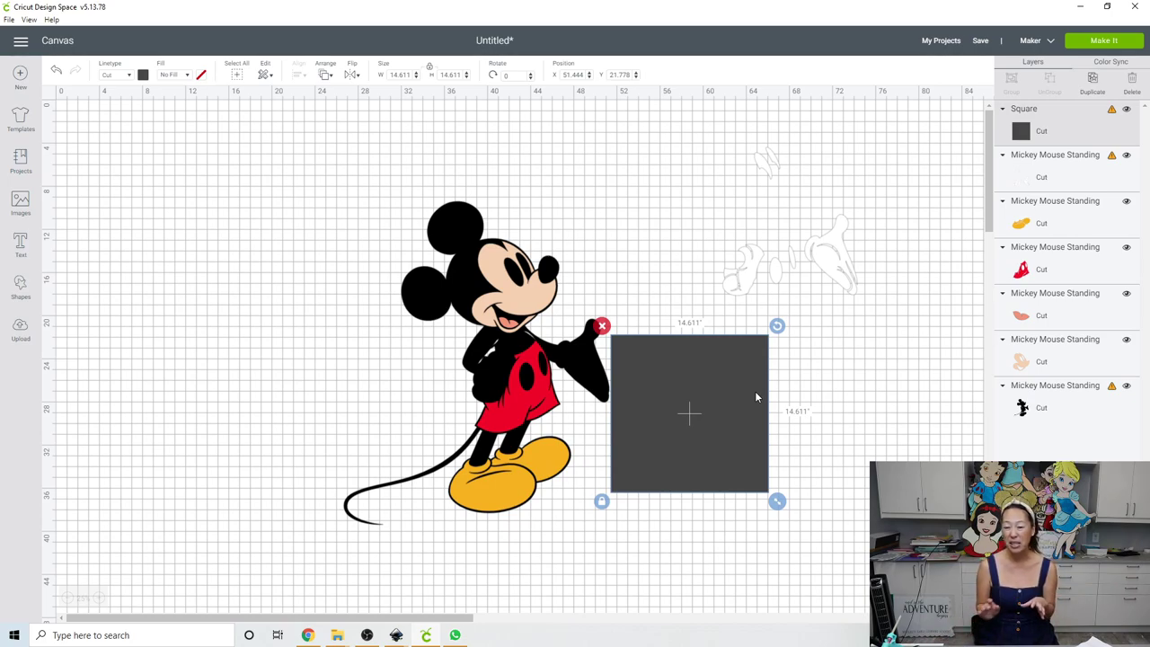
left_click_drag(737, 401, 737, 396)
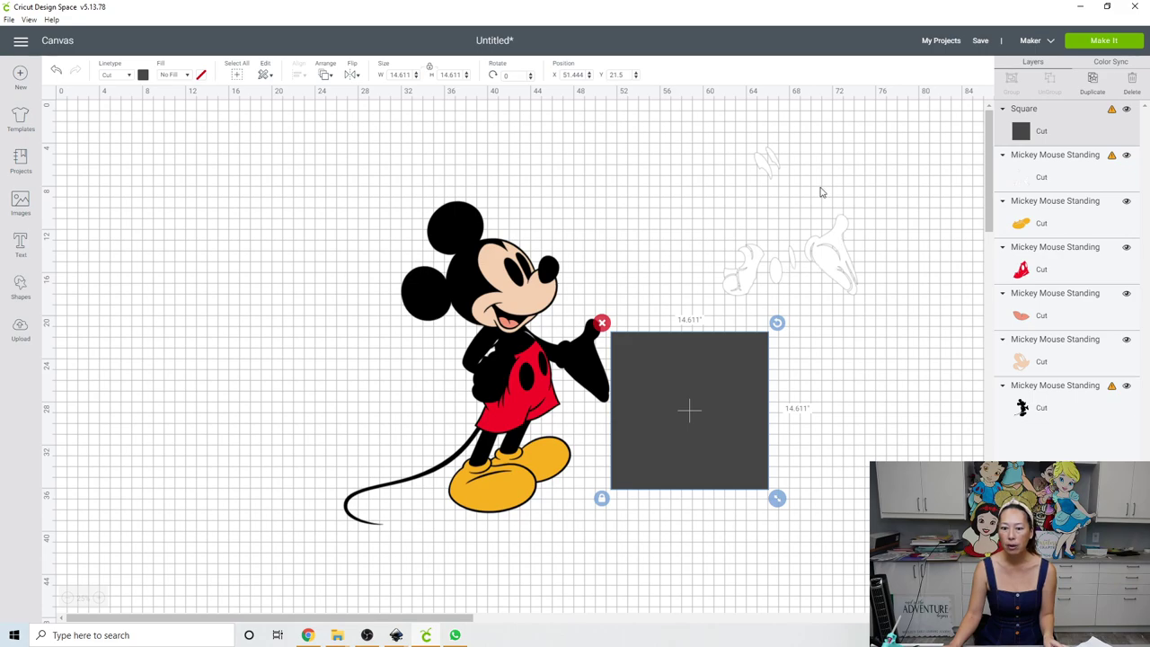
left_click_drag(740, 428, 738, 321)
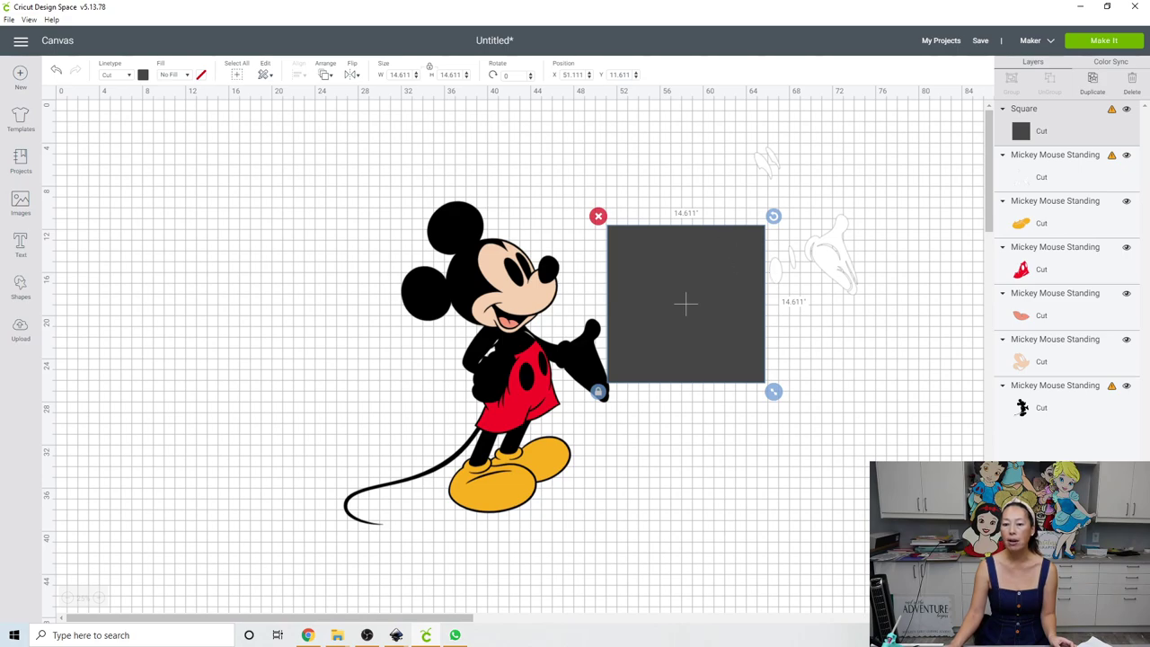
left_click_drag(875, 474, 717, 177)
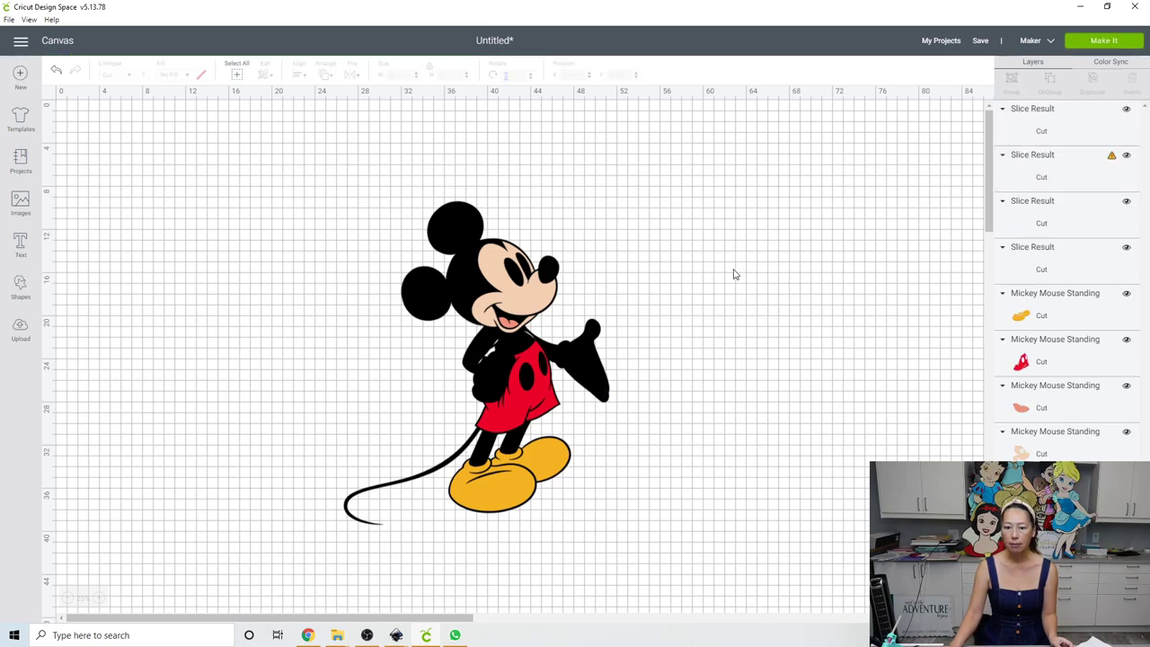
Separate the slice results, delete an unneeded hand piece, and realign the hands over the square
left_click_drag(744, 270, 640, 189)
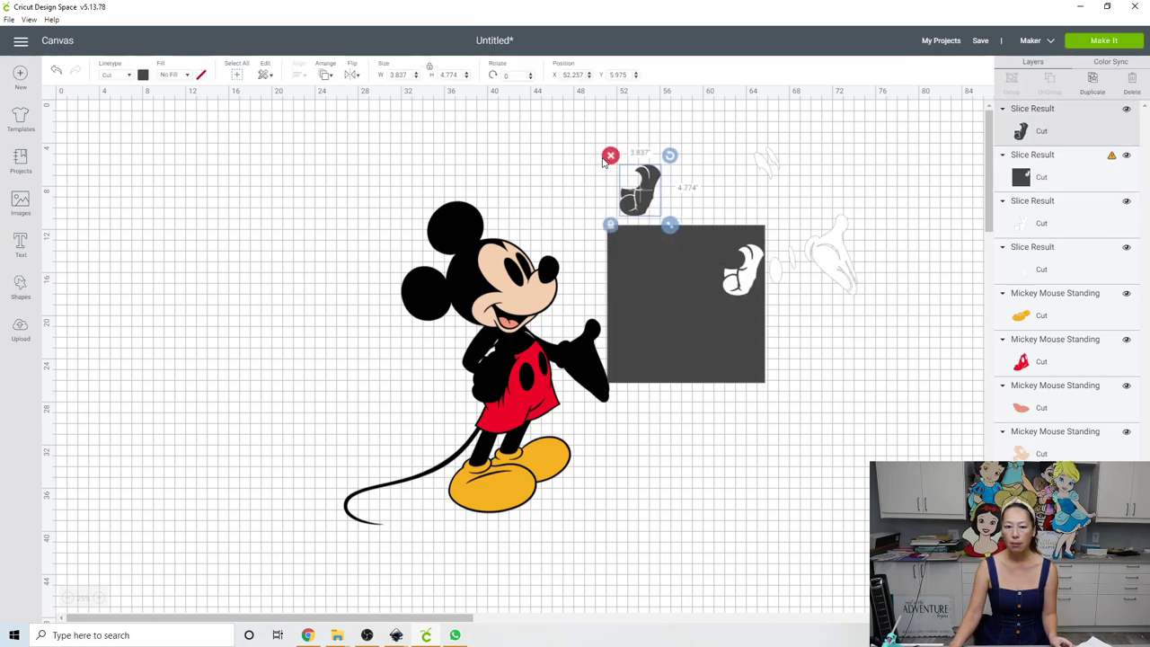
left_click(609, 157)
left_click_drag(713, 367, 858, 541)
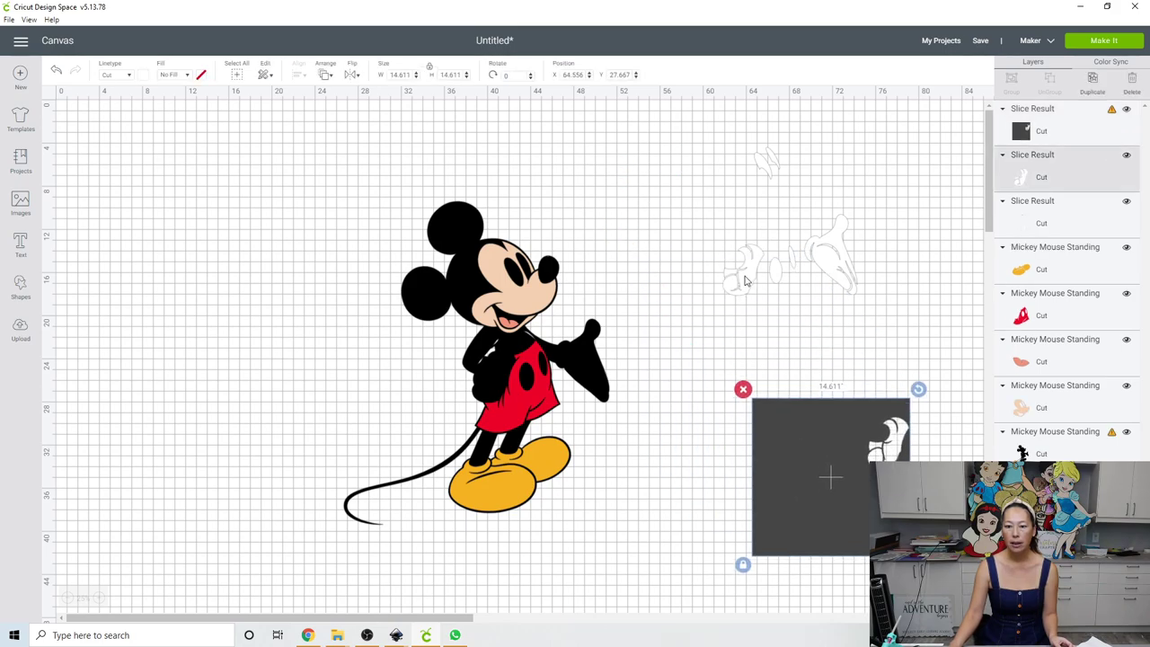
left_click_drag(743, 281, 592, 150)
left_click_drag(842, 261, 787, 454)
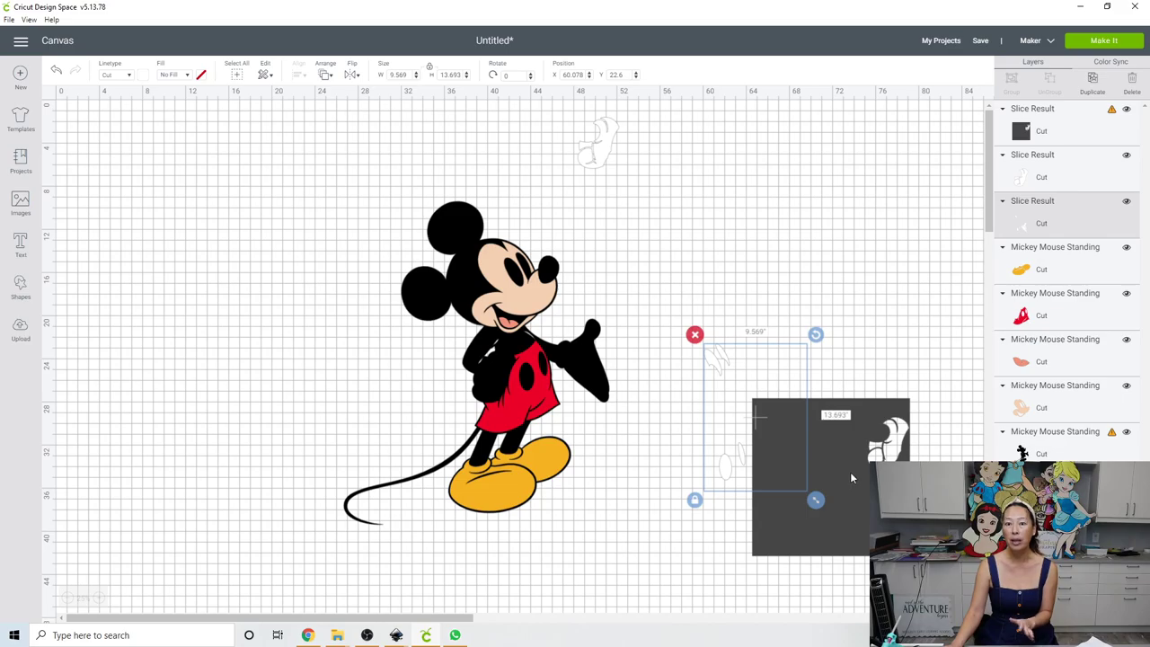
left_click(803, 599)
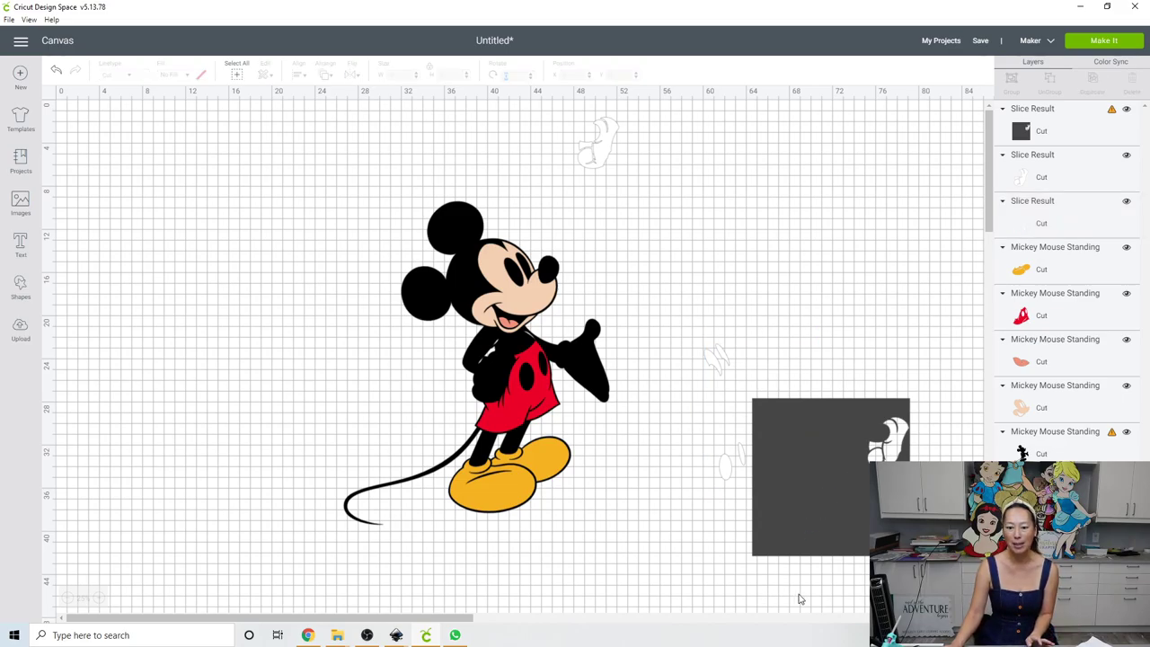
Re-slice the hand pieces out of the square and remove the extra dark hand piece
left_click_drag(818, 593, 705, 347)
key("Delete")
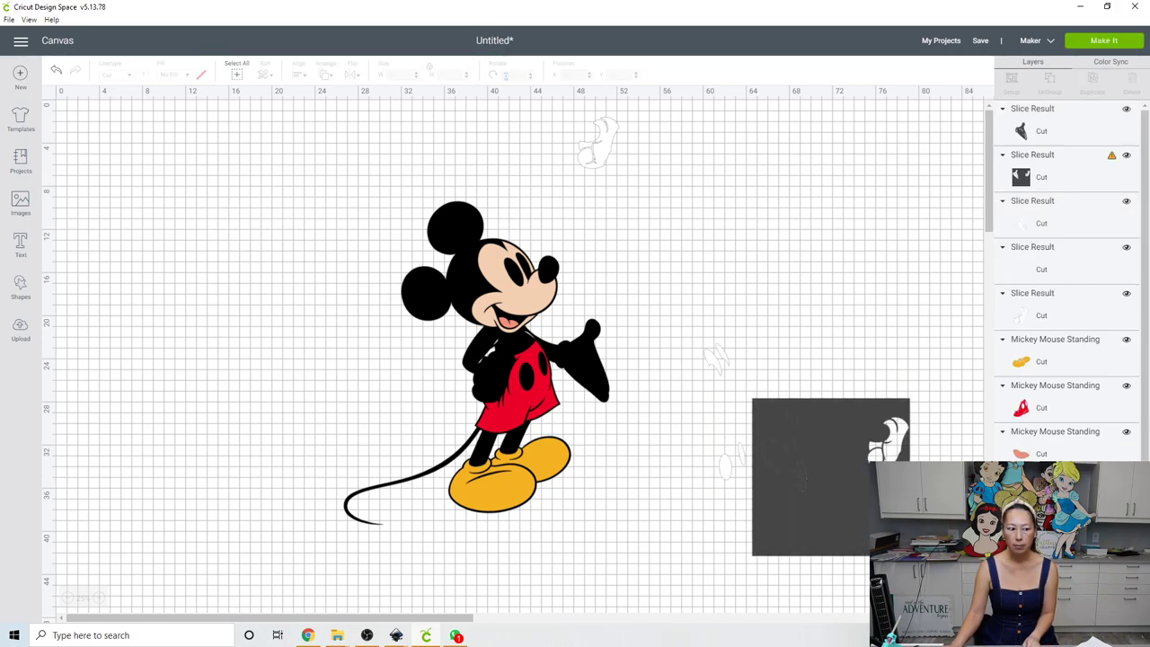
left_click_drag(788, 485, 676, 531)
left_click(633, 449)
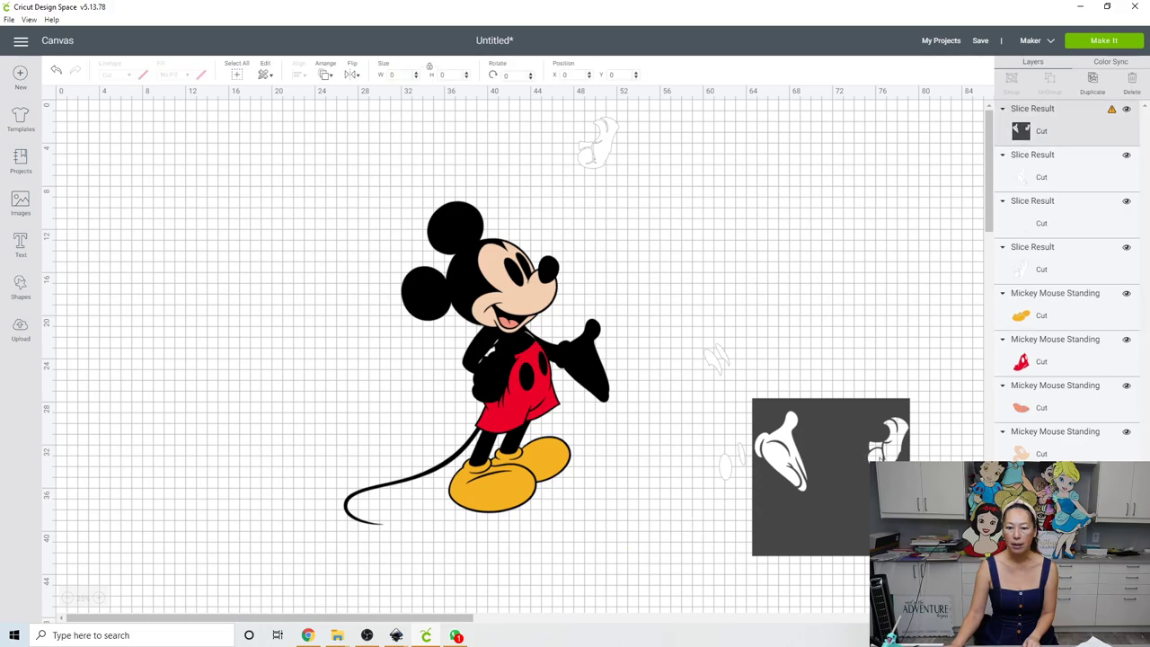
left_click_drag(790, 476, 867, 491)
left_click_drag(773, 464, 682, 185)
left_click_drag(606, 154, 747, 182)
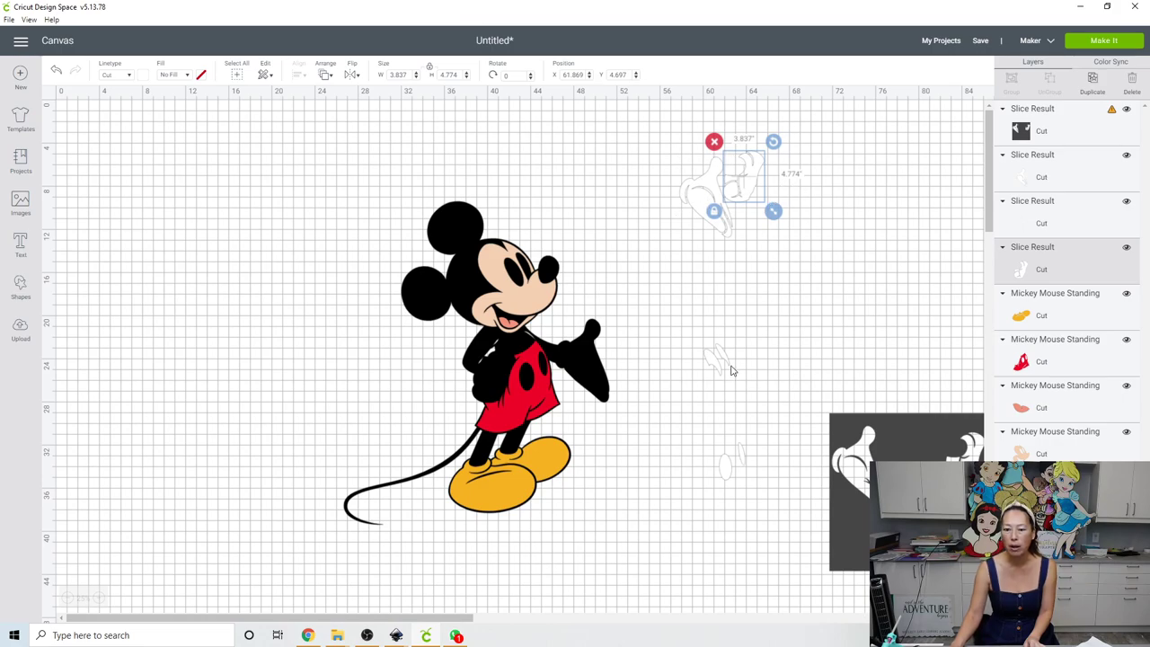
Move the faint hand outlines up and the black oval pieces left of the dark square
left_click(737, 469)
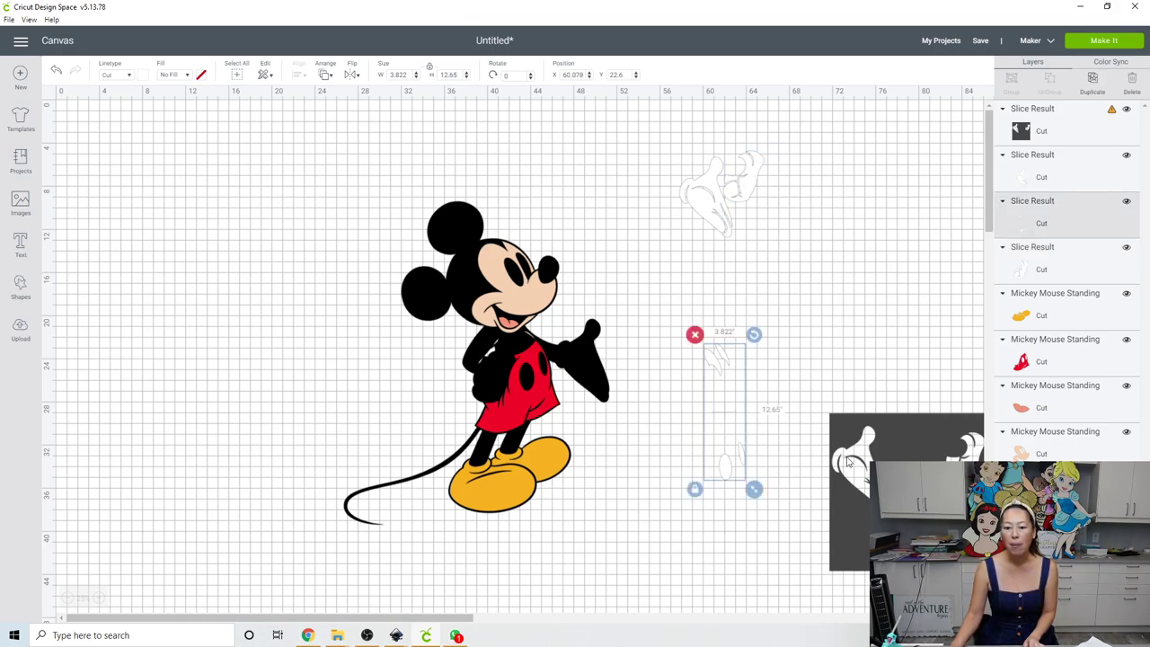
left_click_drag(896, 444, 726, 477)
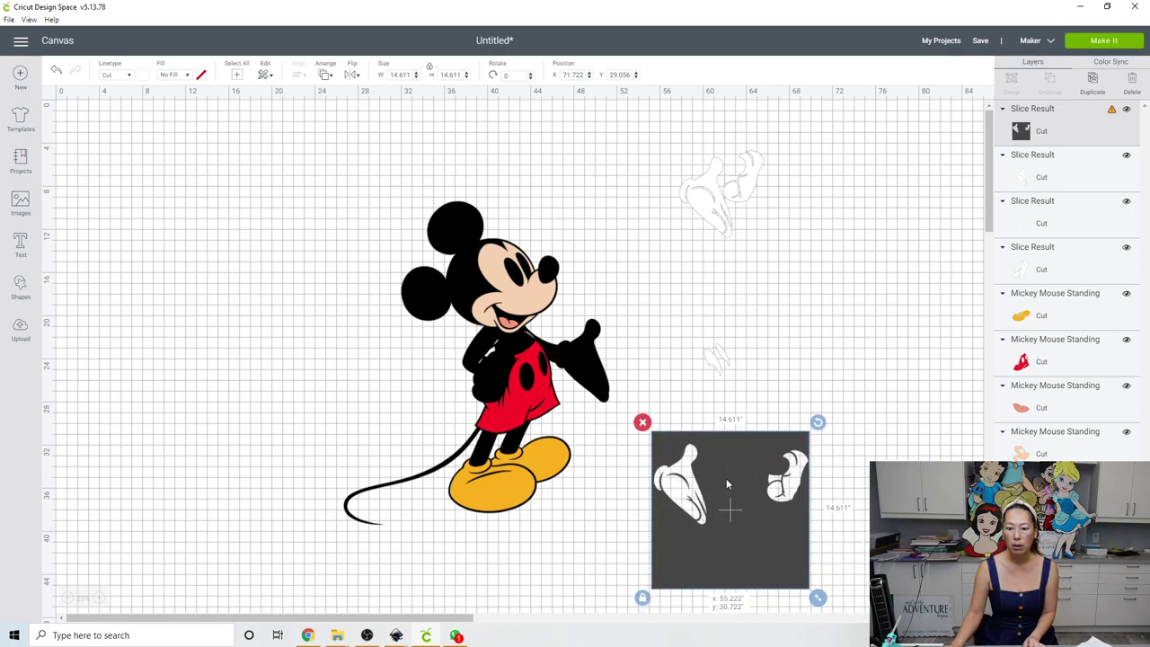
left_click(726, 301)
left_click_drag(745, 436, 750, 467)
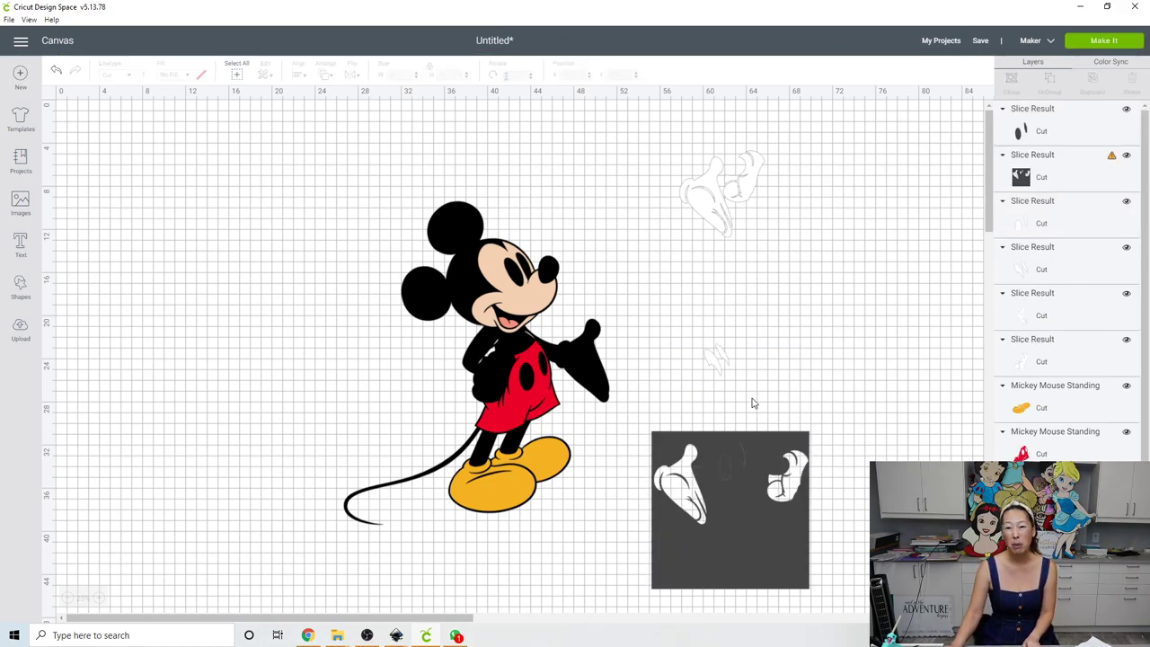
left_click(727, 352)
left_click_drag(728, 352, 776, 213)
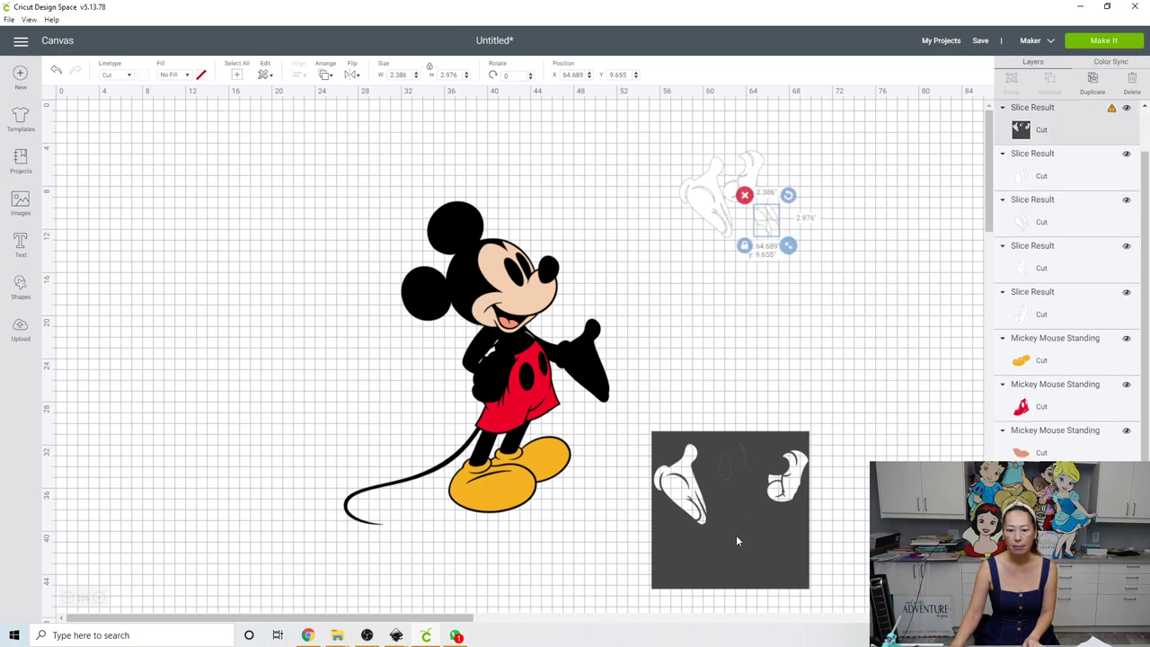
left_click_drag(734, 535, 721, 613)
left_click_drag(730, 463, 608, 483)
left_click(726, 469)
left_click_drag(727, 470, 732, 235)
Delete the leftover dark hands square and select the small black oval pieces
scroll(718, 432, "down", 3)
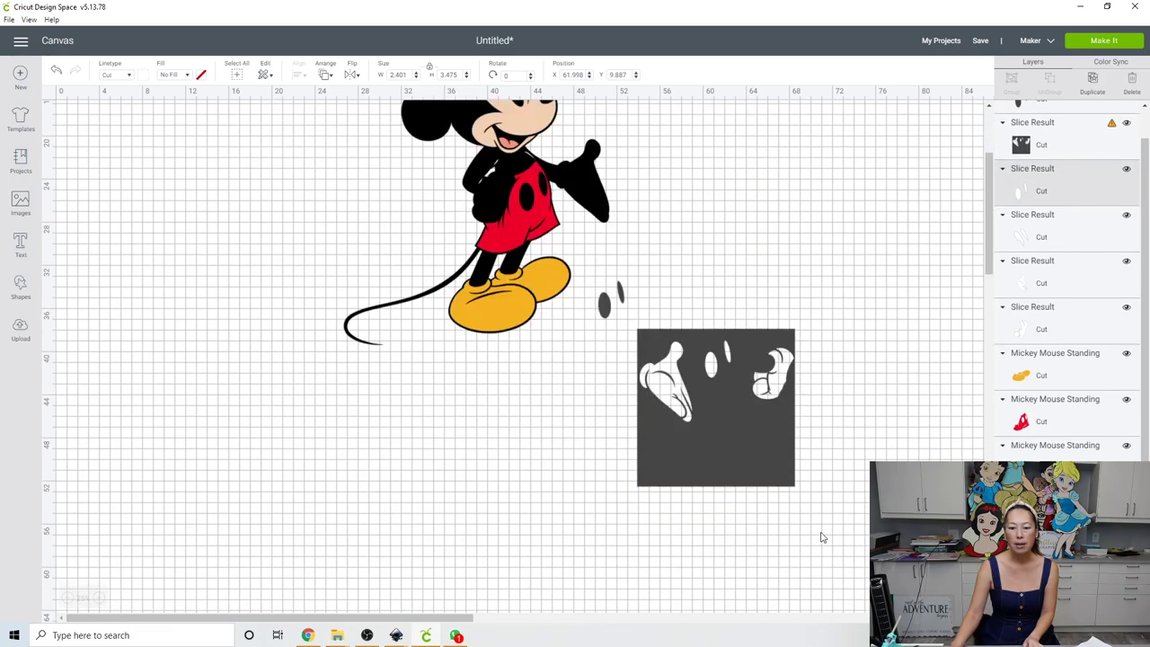
left_click_drag(813, 533, 688, 353)
key("Delete")
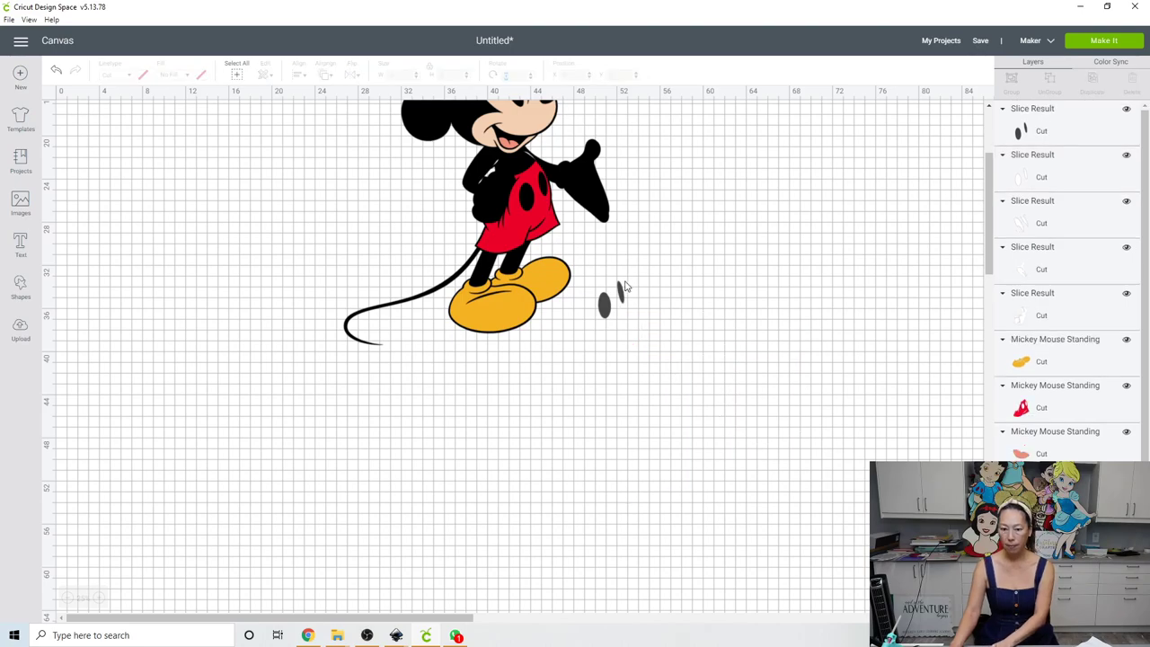
left_click(606, 308)
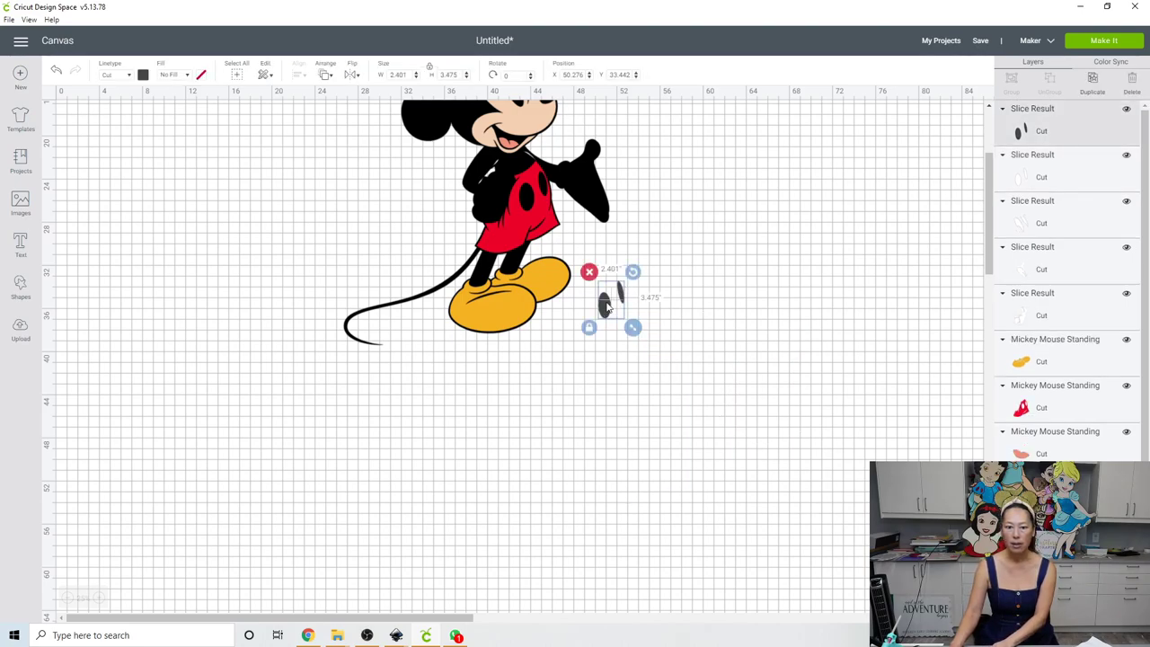
Delete the black oval pieces and move Mickey's yellow shoes off the body near the gloves
key("Delete")
left_click(508, 307)
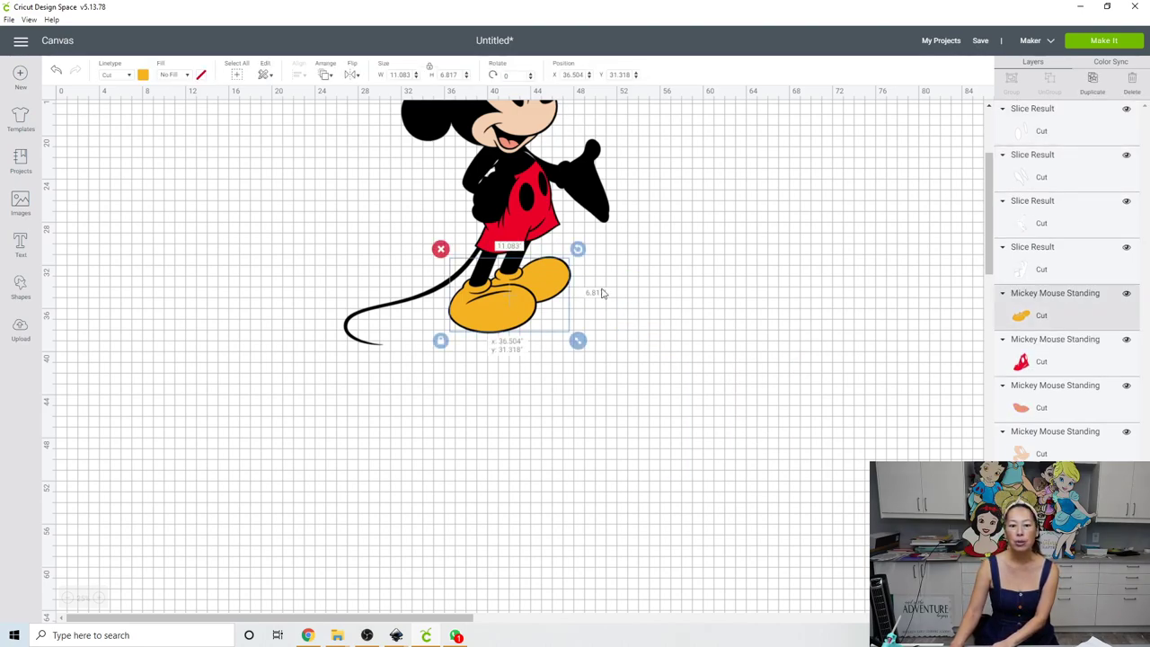
left_click_drag(509, 306, 754, 261)
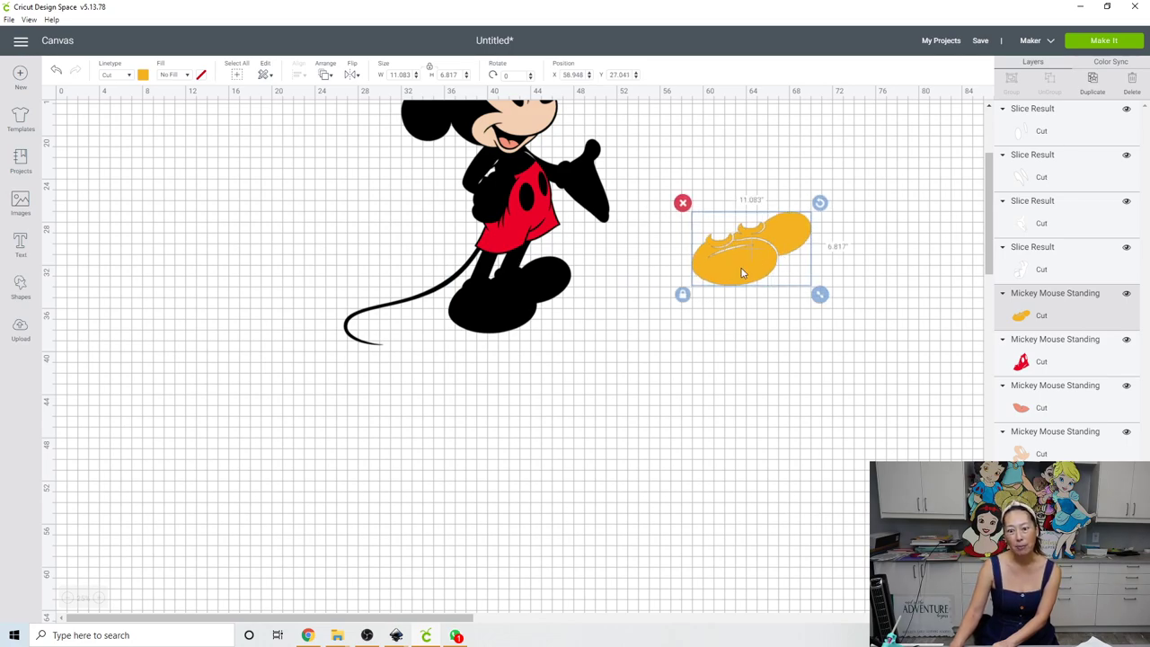
scroll(742, 273, "up", 4)
left_click(751, 345)
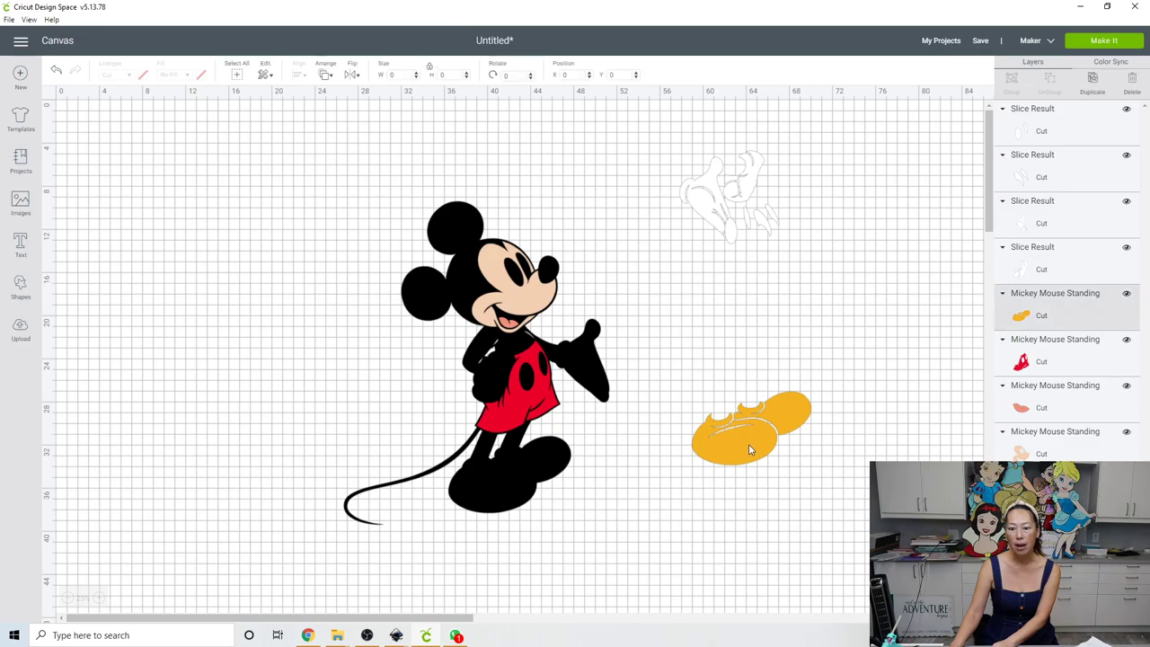
left_click_drag(751, 449, 809, 320)
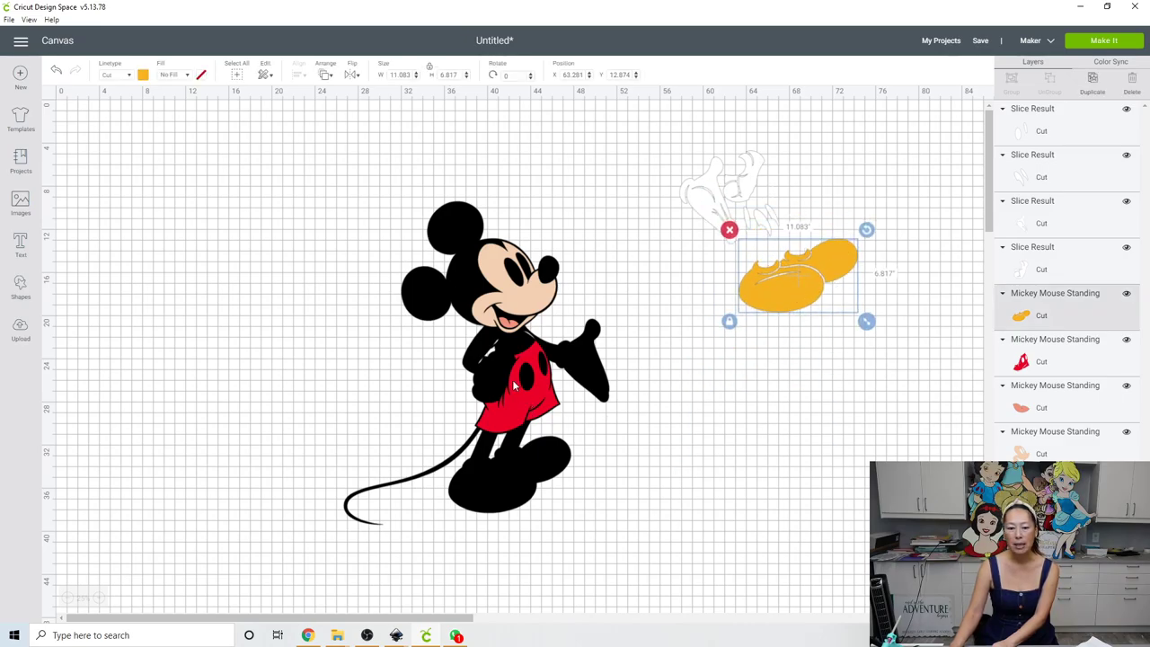
Pull the red shorts, face and tongue off the body and shift the black silhouette left
left_click_drag(511, 379, 832, 296)
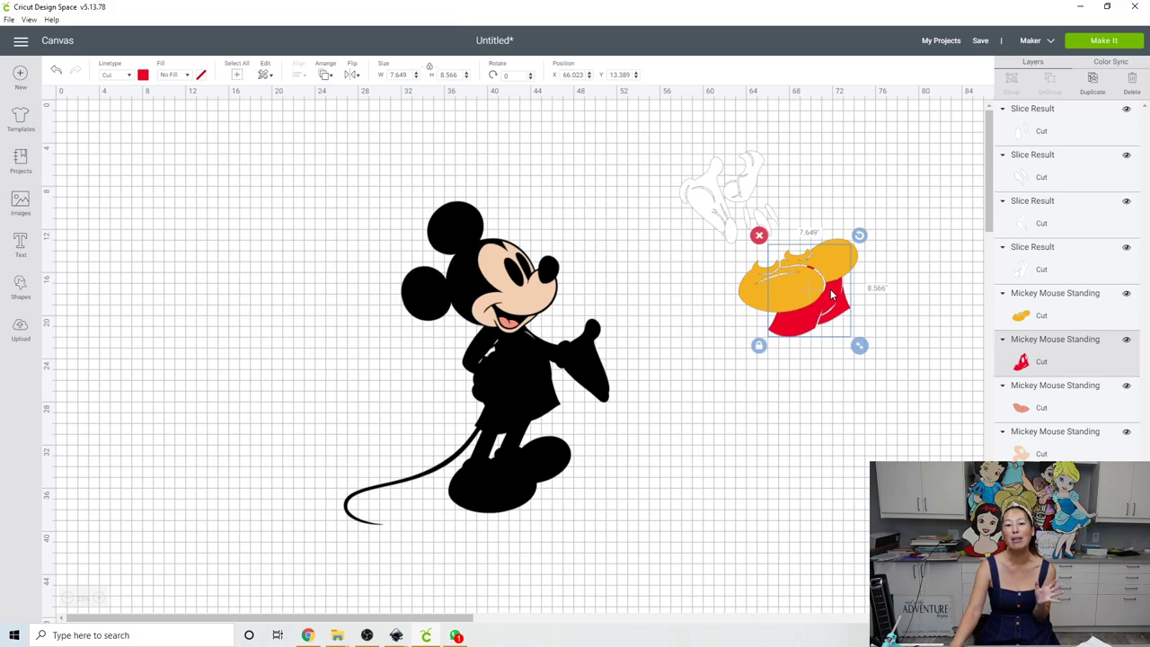
left_click(536, 302)
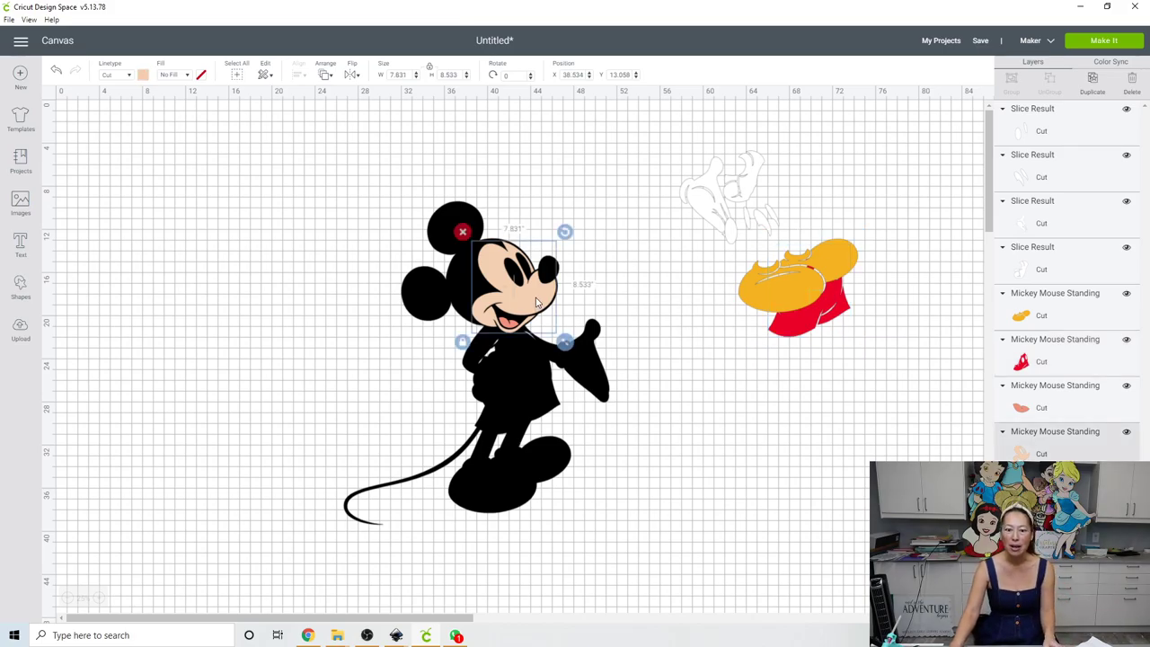
left_click_drag(536, 303, 795, 443)
left_click_drag(508, 328, 790, 214)
left_click(798, 456)
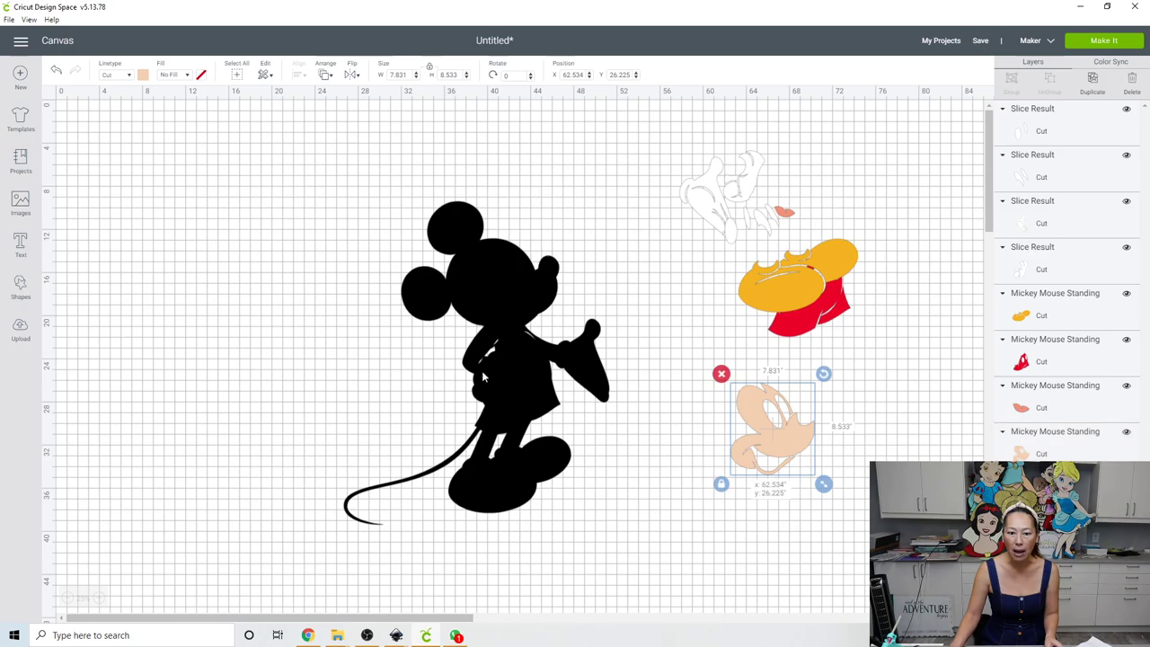
left_click_drag(477, 359, 326, 352)
left_click_drag(782, 443, 669, 413)
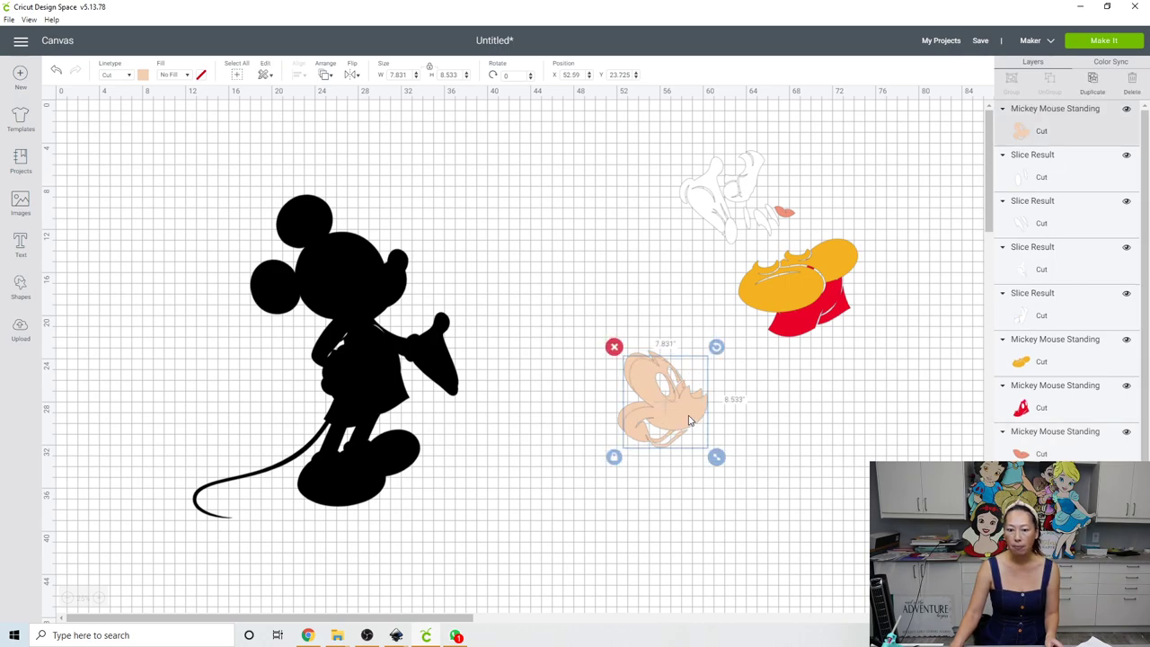
Move the face copy aside, hide all its inner cut lines, and color it black
left_click_drag(696, 423, 799, 459)
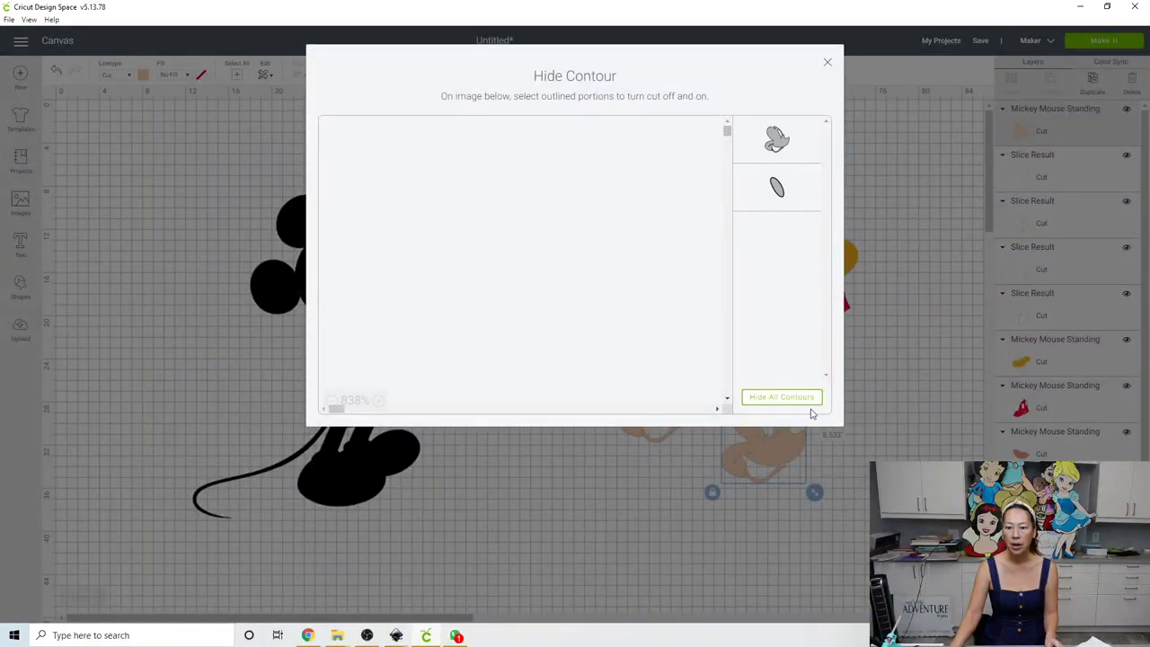
left_click(808, 397)
left_click(826, 63)
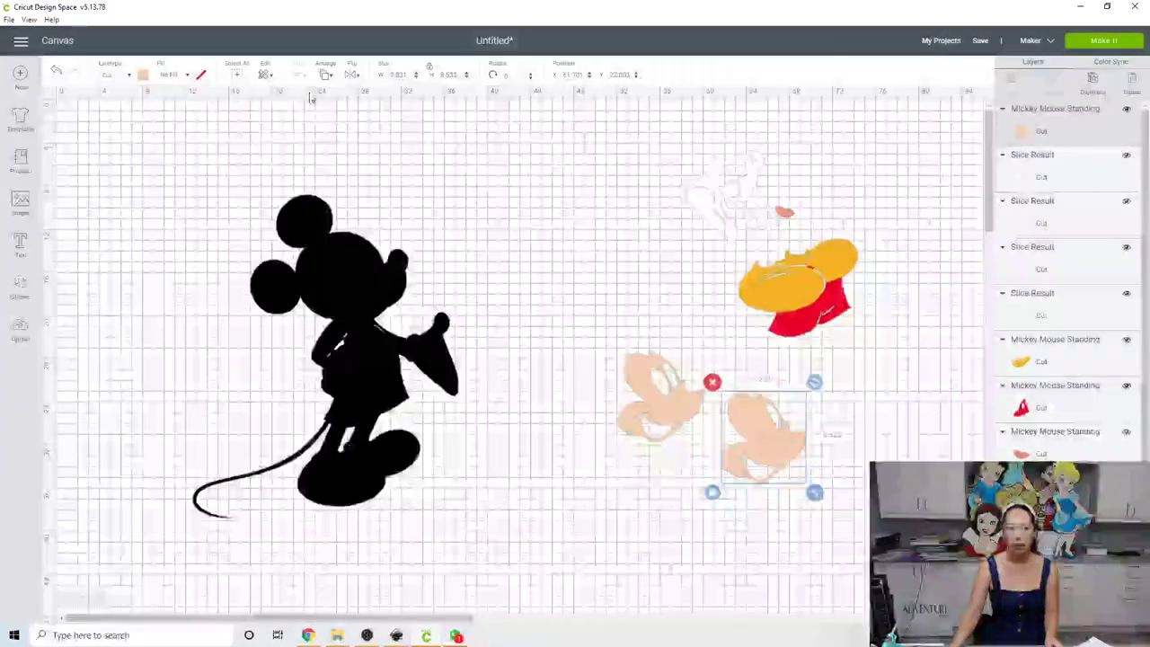
left_click(143, 76)
left_click(156, 117)
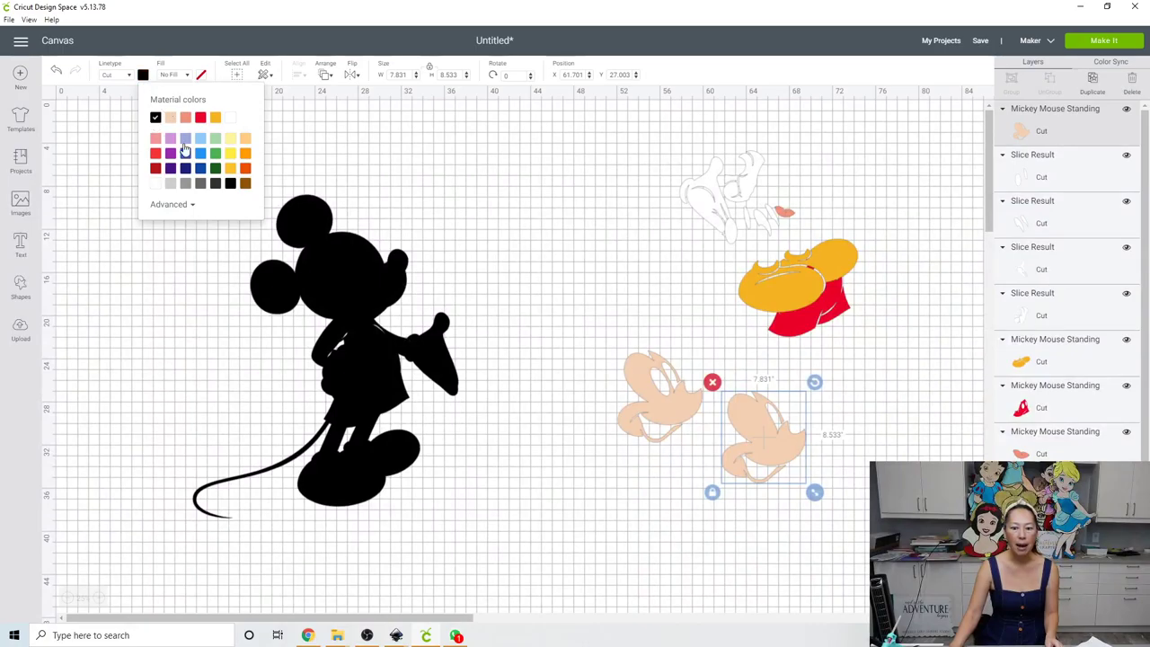
left_click(98, 599)
scroll(318, 453, "down", 5)
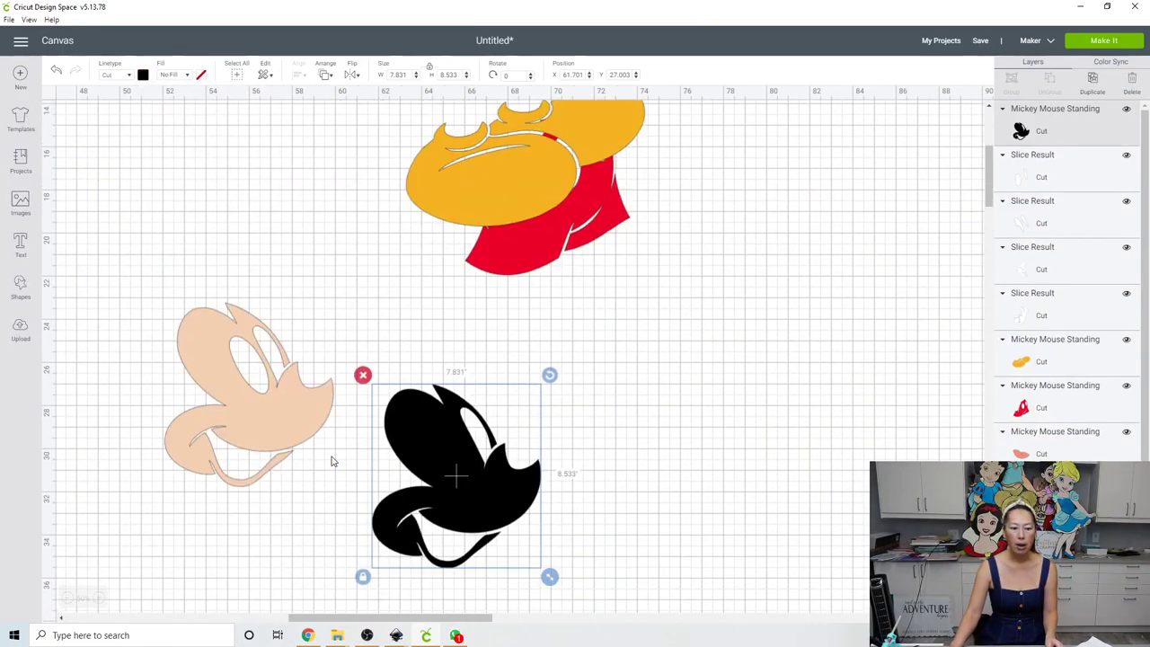
scroll(331, 461, "down", 3)
Bring the tan face to the front and place it beside the black head at X 69.284, Y 26.058
left_click(243, 290)
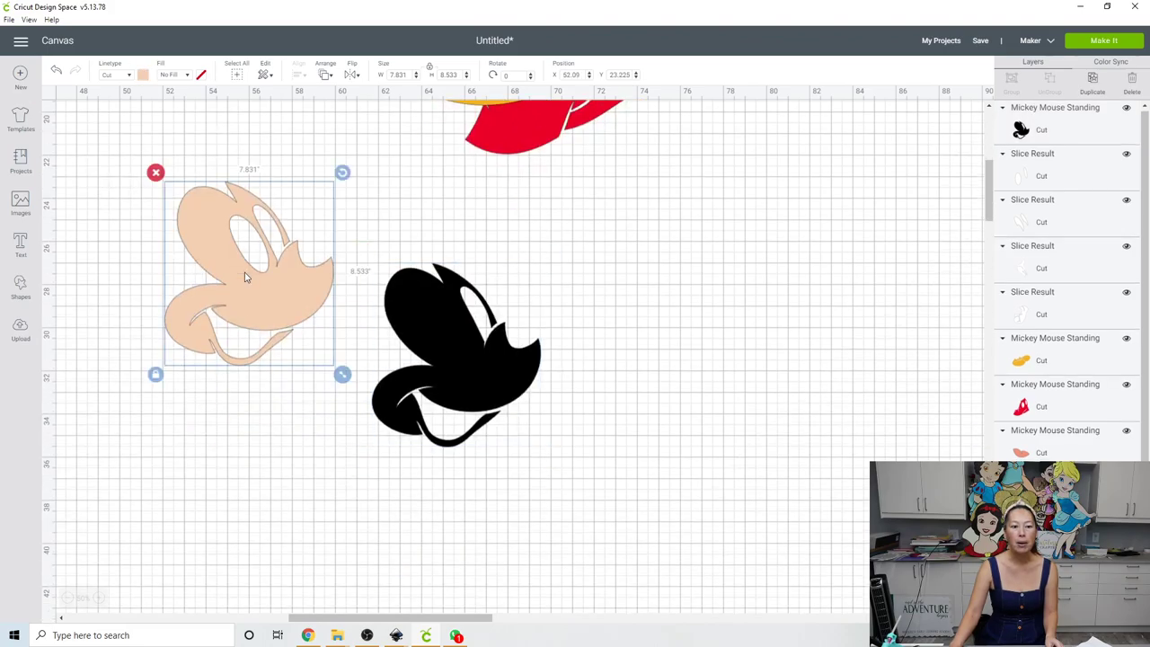
left_click(325, 77)
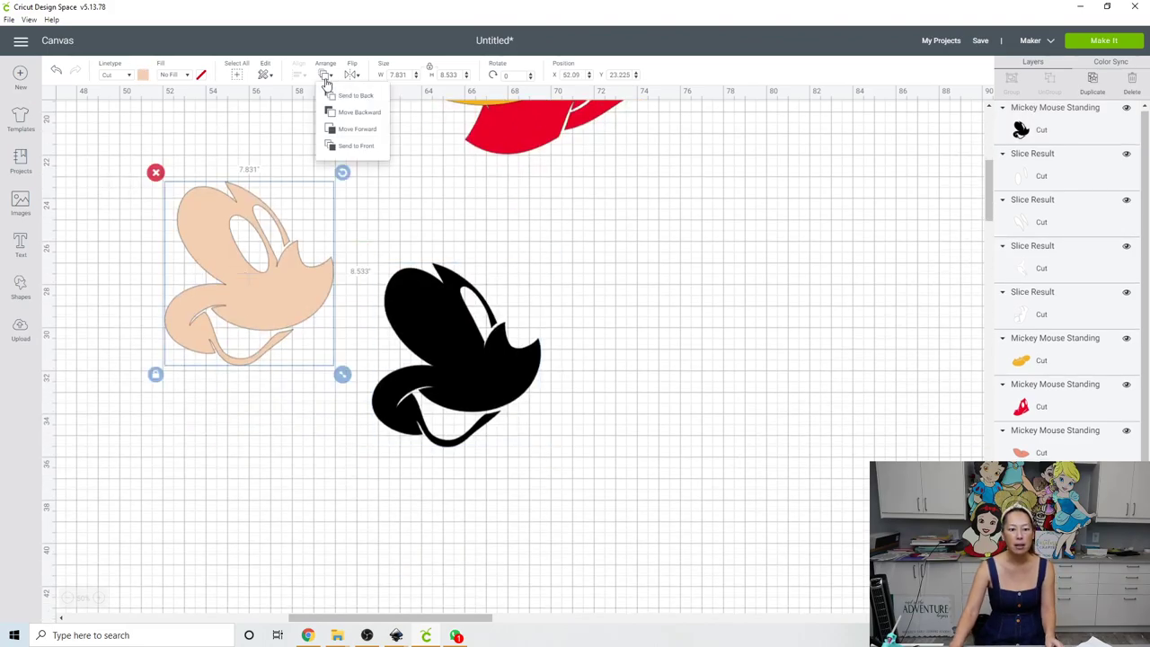
left_click(350, 145)
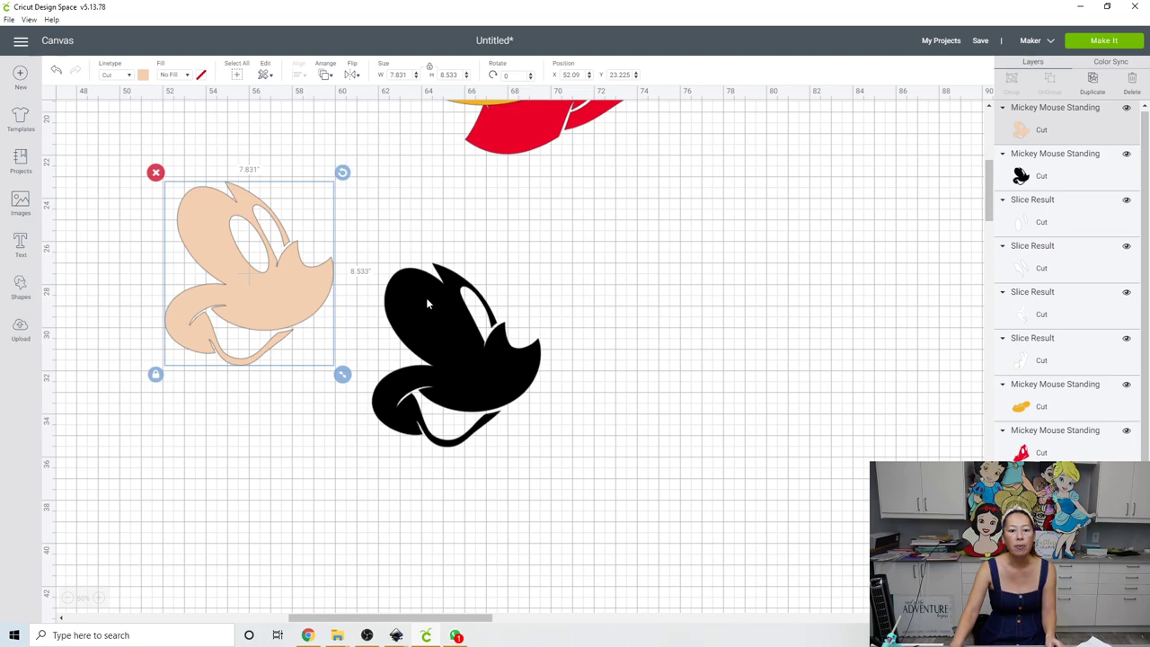
left_click_drag(287, 305, 495, 384)
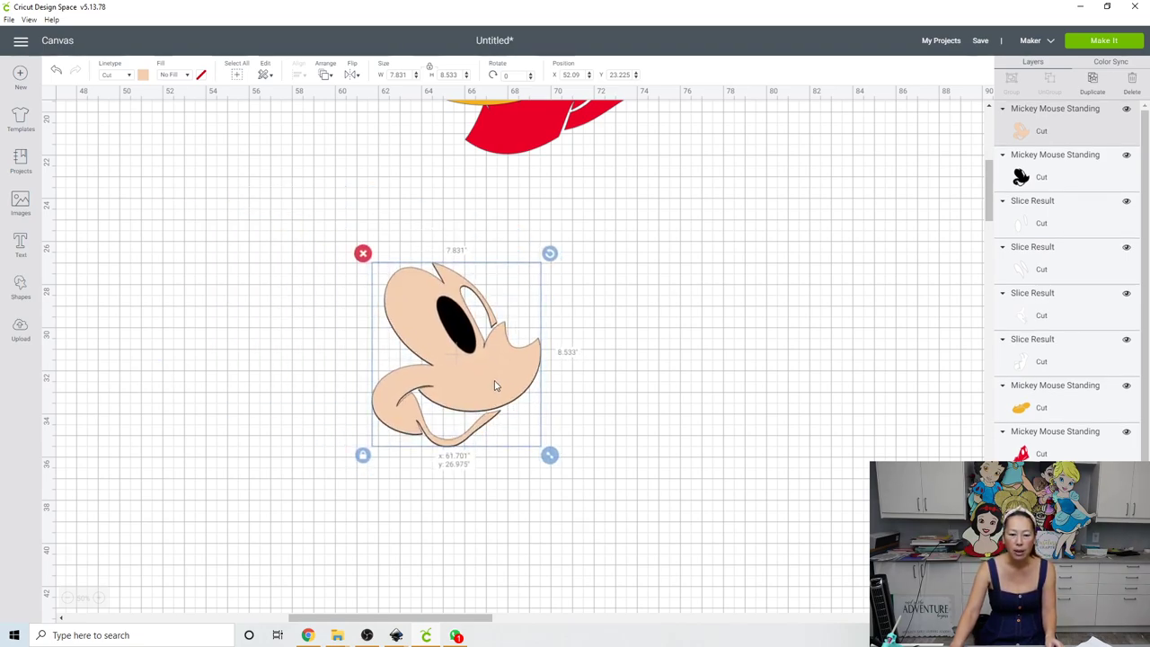
left_click_drag(494, 387, 494, 387)
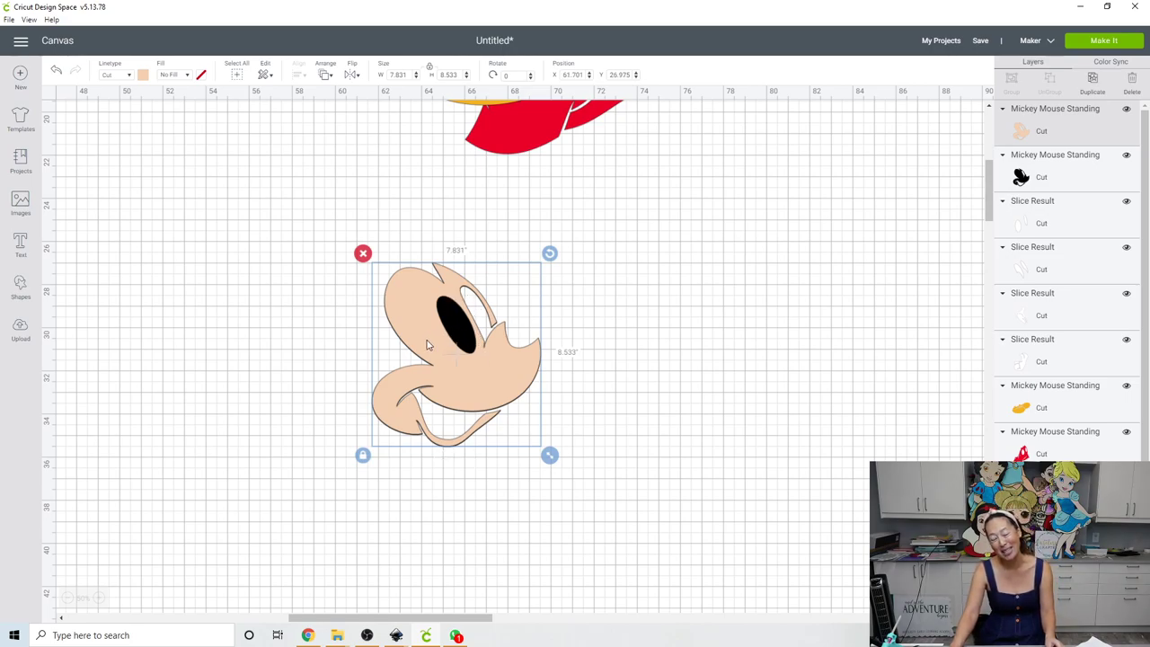
left_click_drag(428, 345, 592, 327)
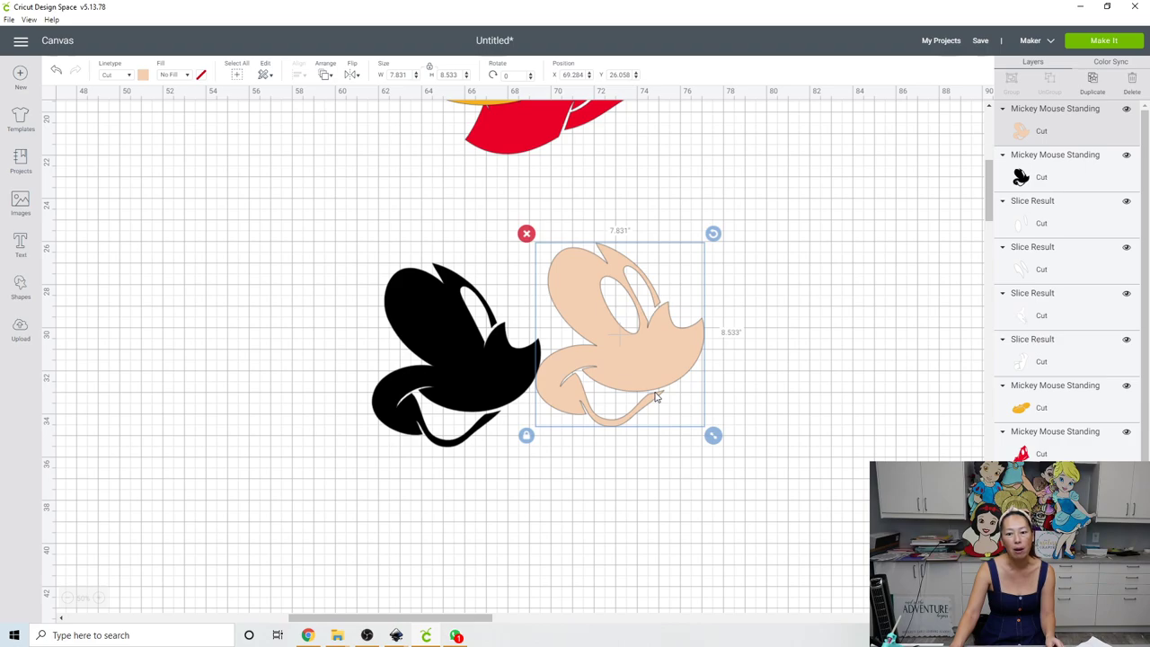
Nudge the tan face right and place a circle over a gap in the black head
left_click_drag(655, 366, 690, 364)
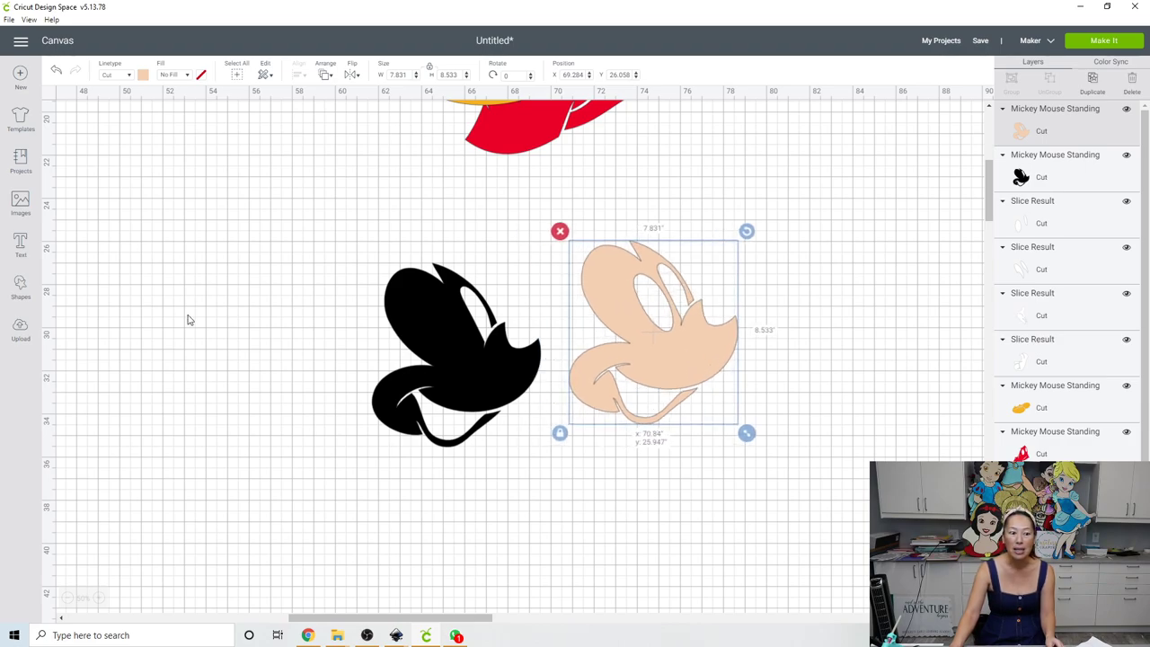
left_click(21, 283)
left_click(111, 204)
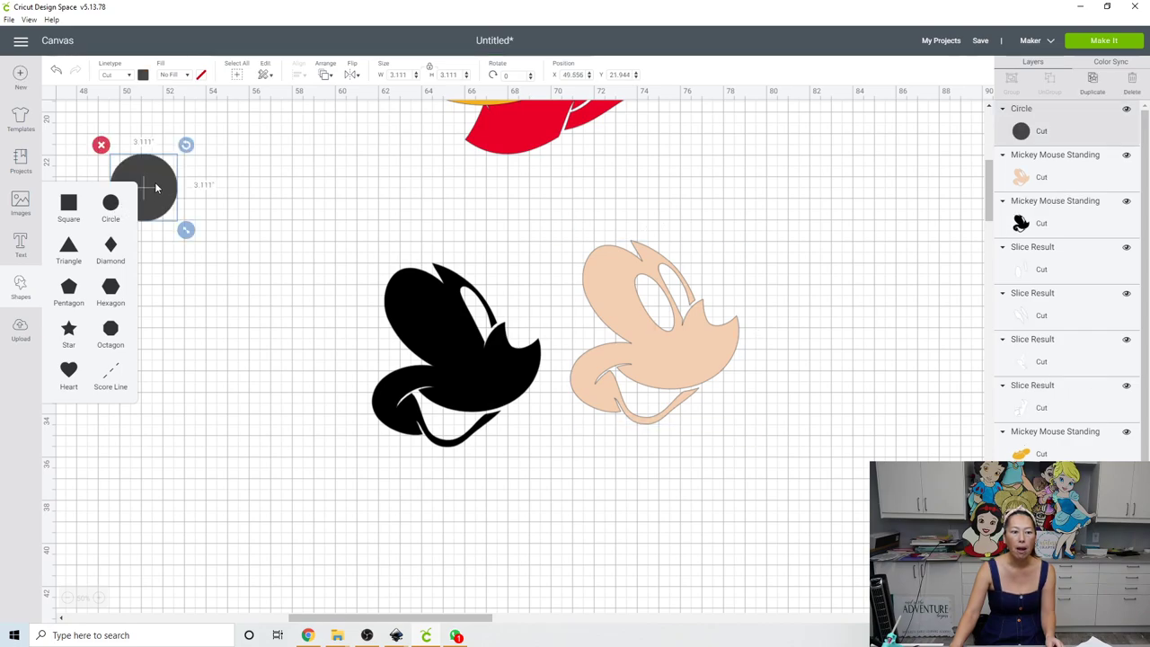
left_click_drag(144, 189, 485, 339)
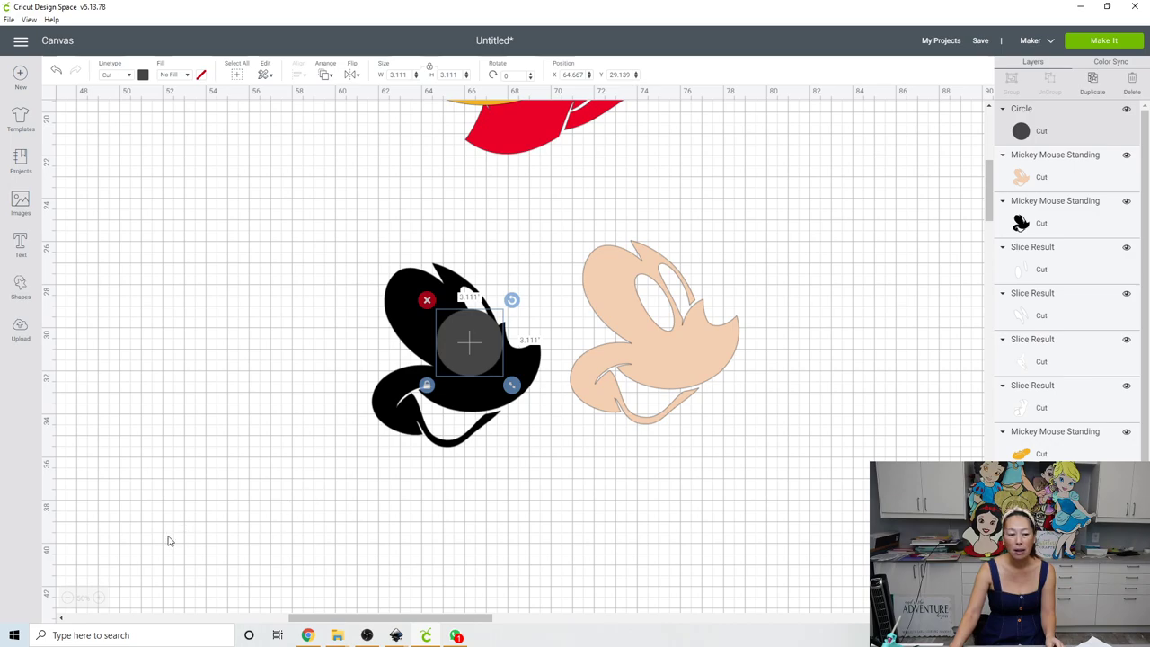
left_click(101, 598)
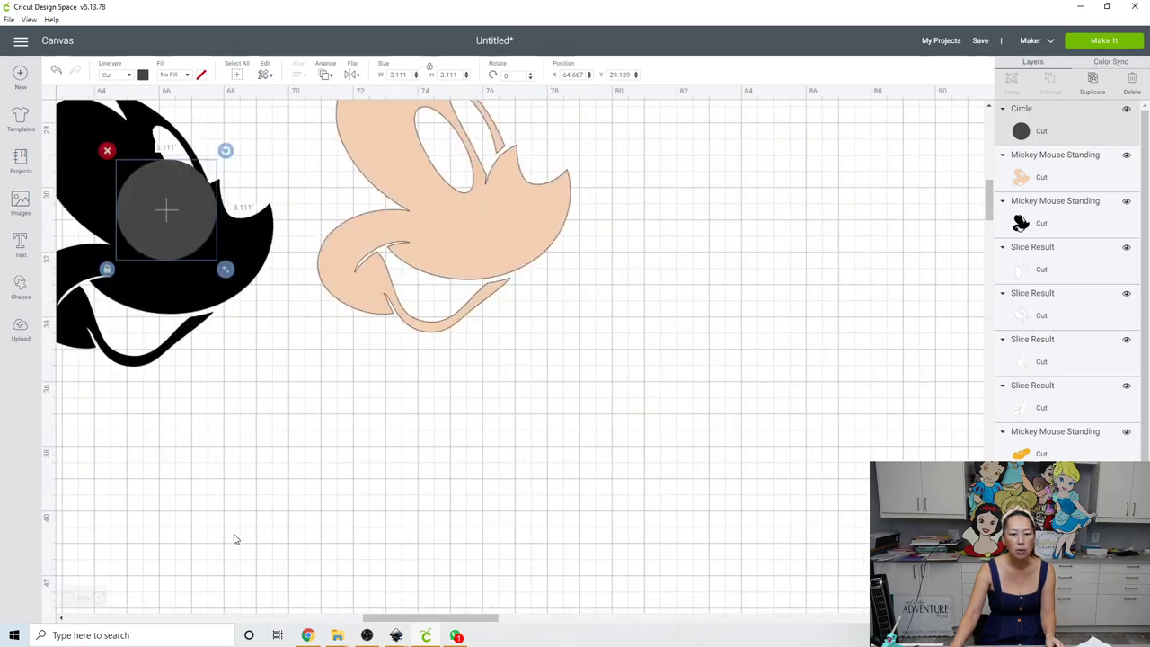
left_click_drag(367, 620, 350, 620)
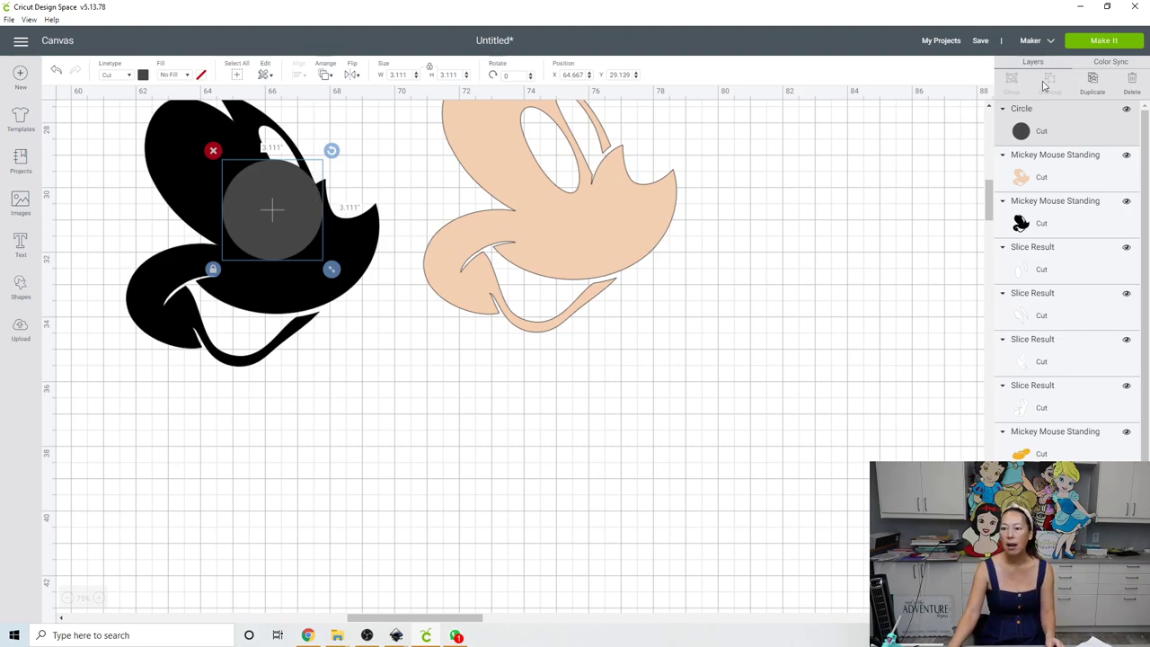
Duplicate the circle over the lower gap and weld both circles into the black head
left_click(1092, 79)
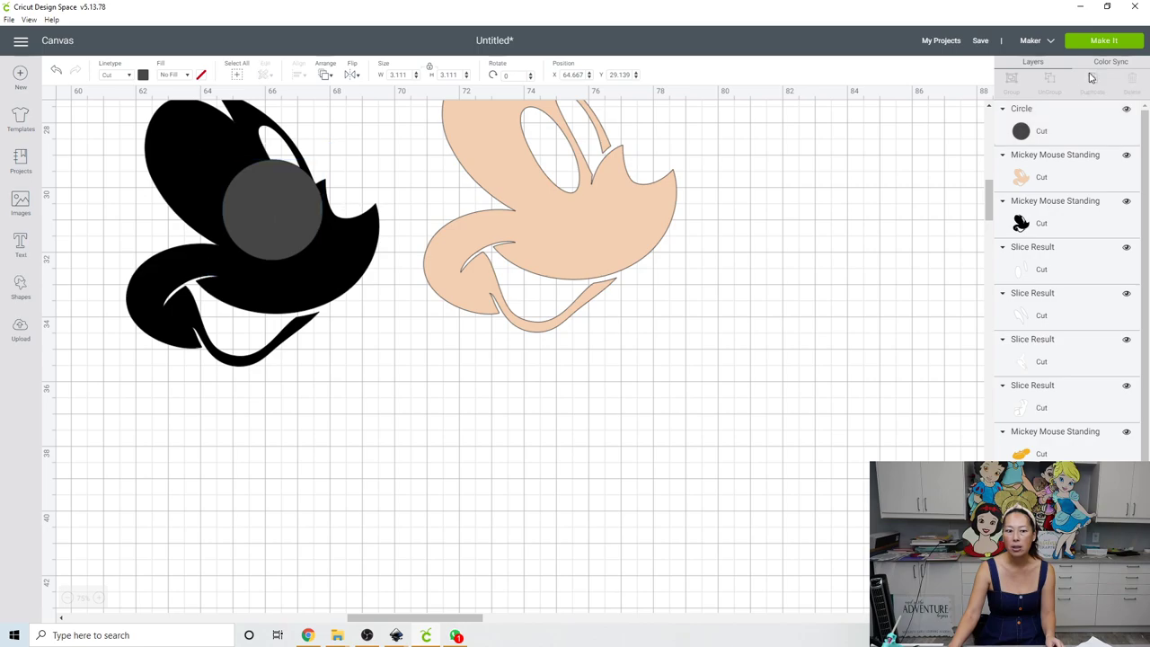
left_click_drag(290, 249, 293, 272)
left_click(260, 466)
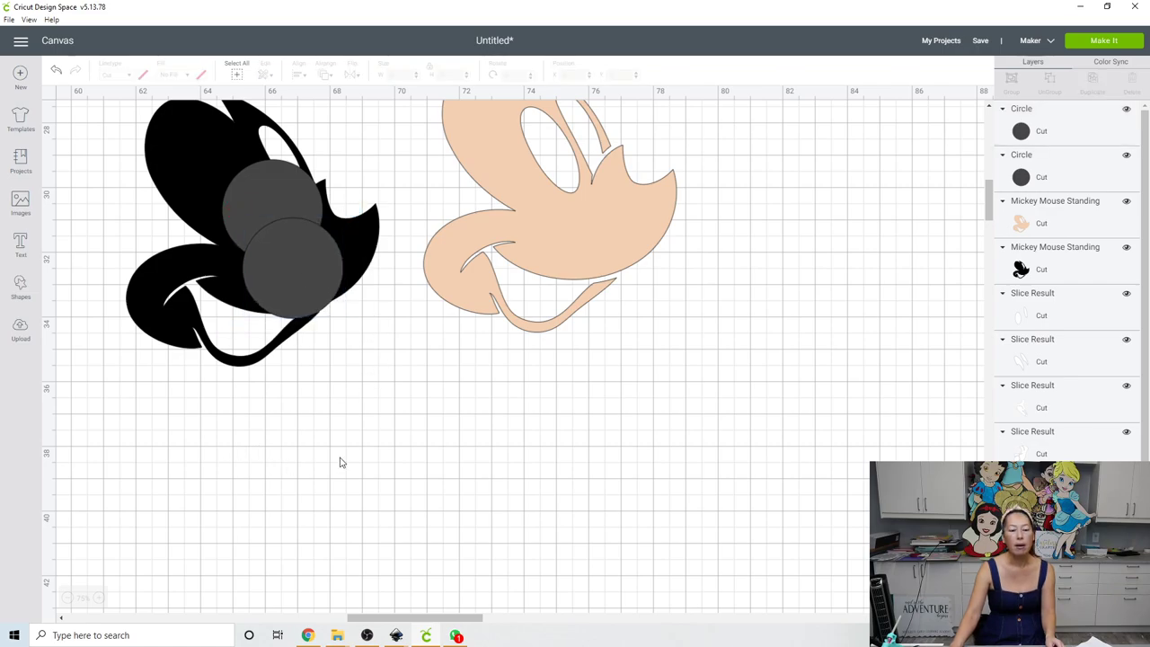
left_click_drag(340, 458, 206, 167)
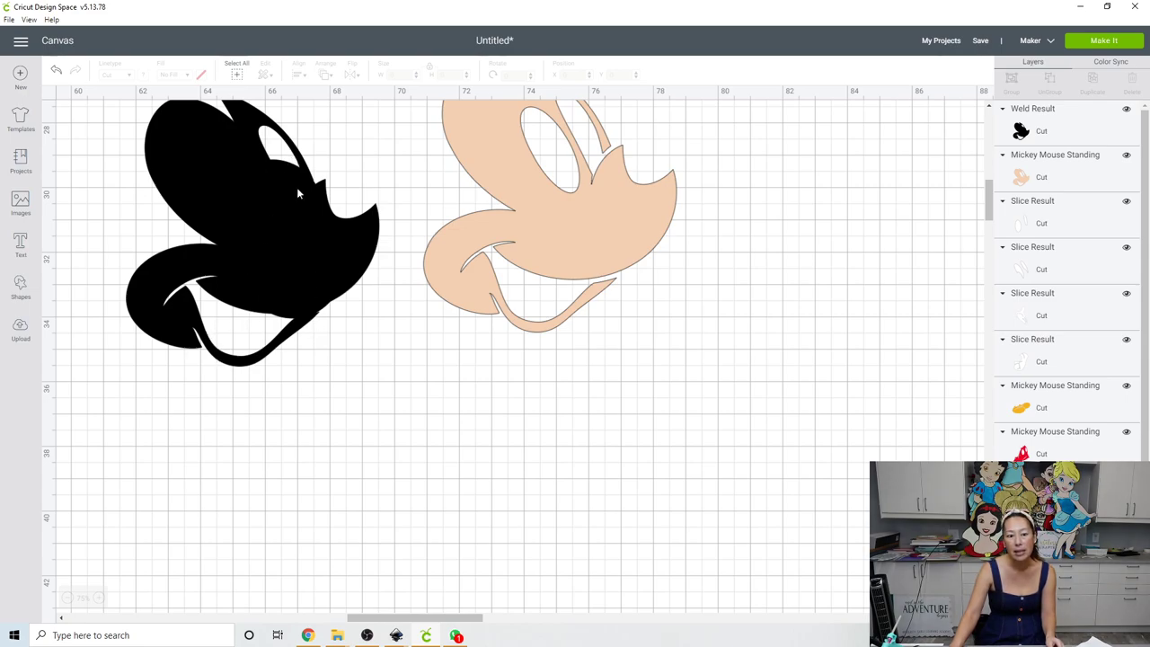
left_click(292, 249)
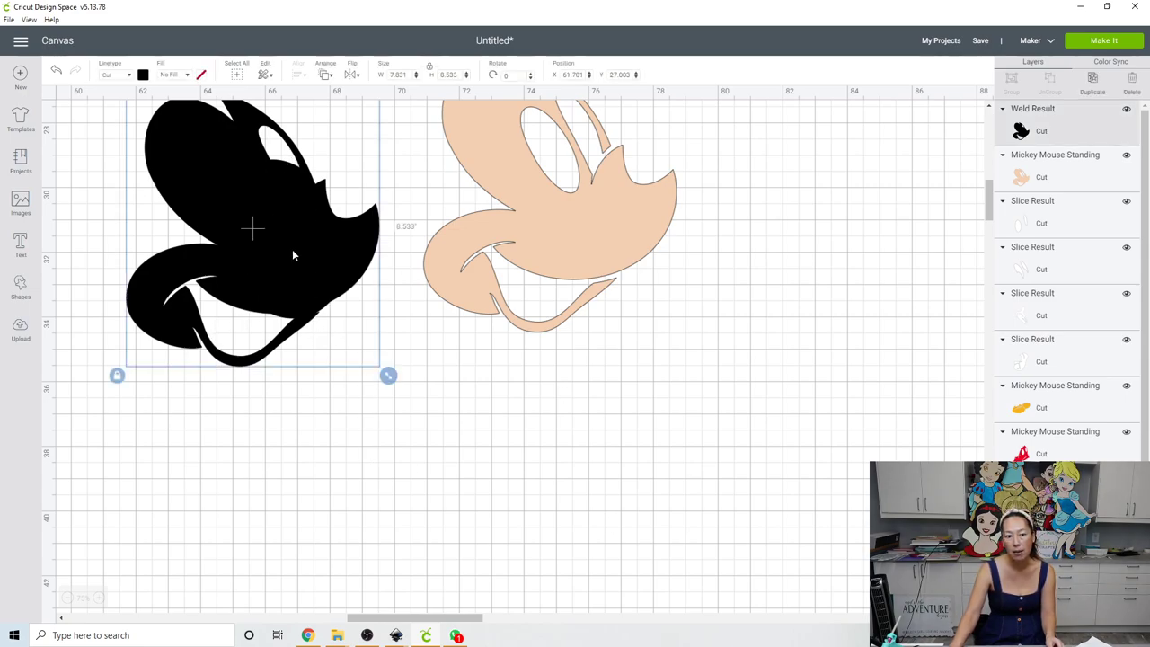
left_click(1121, 611)
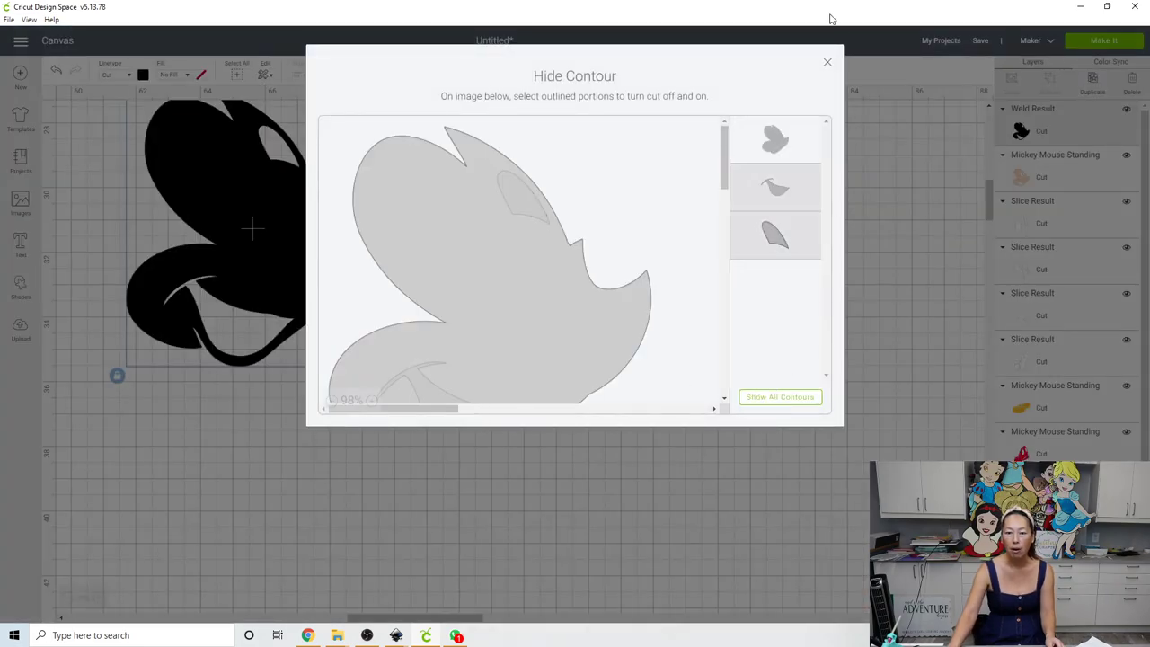
Bring the tan face to the top layer and place it over the solid black head
left_click(828, 64)
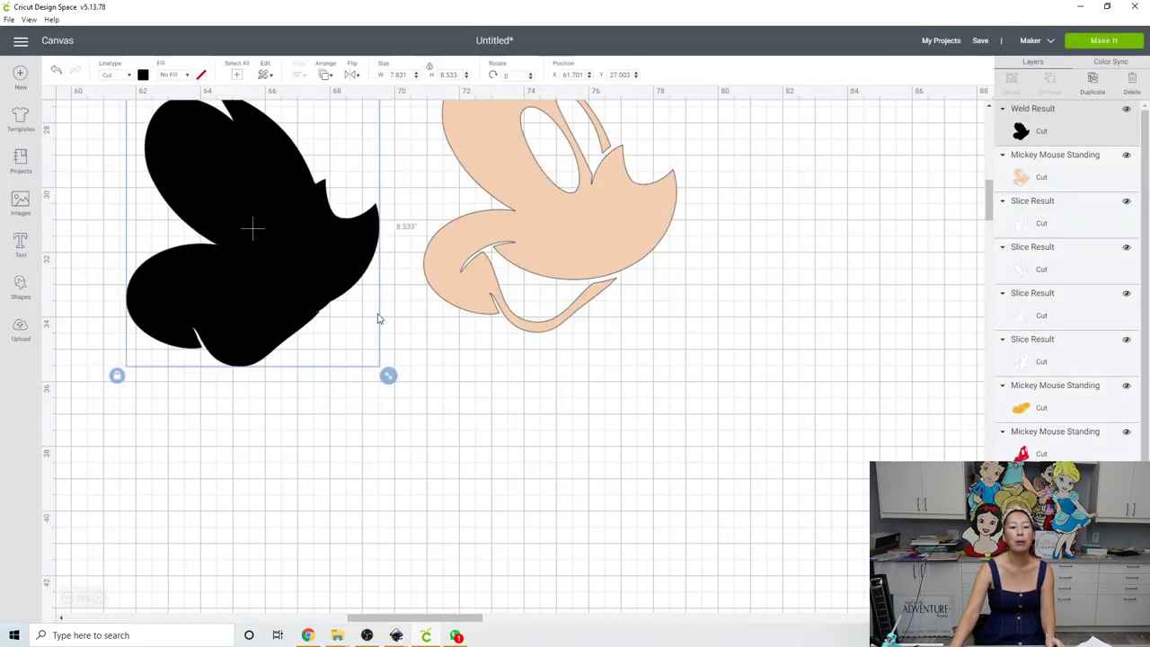
scroll(359, 315, "up", 3)
left_click_drag(555, 351, 462, 367)
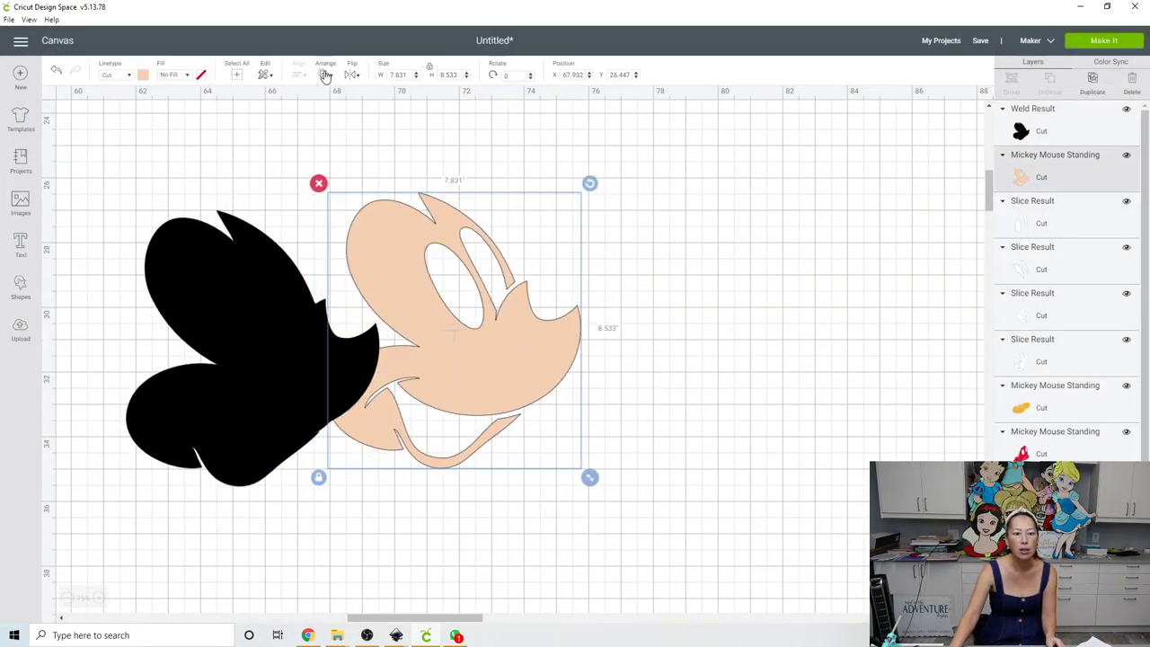
left_click(325, 75)
left_click(350, 99)
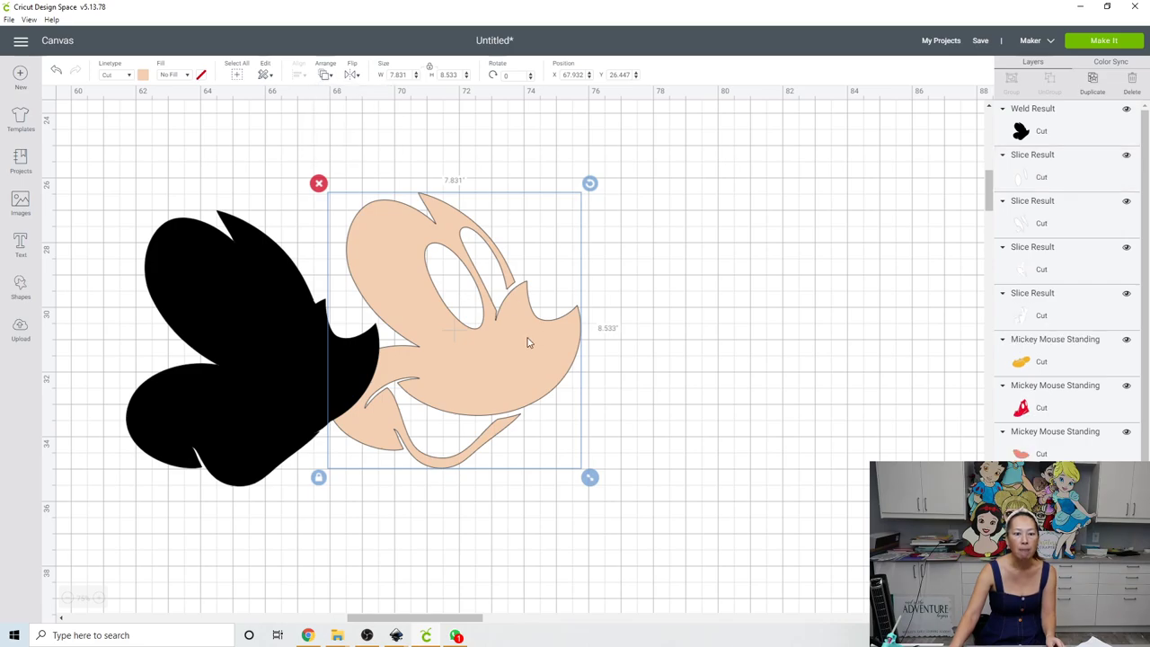
left_click_drag(508, 362, 578, 351)
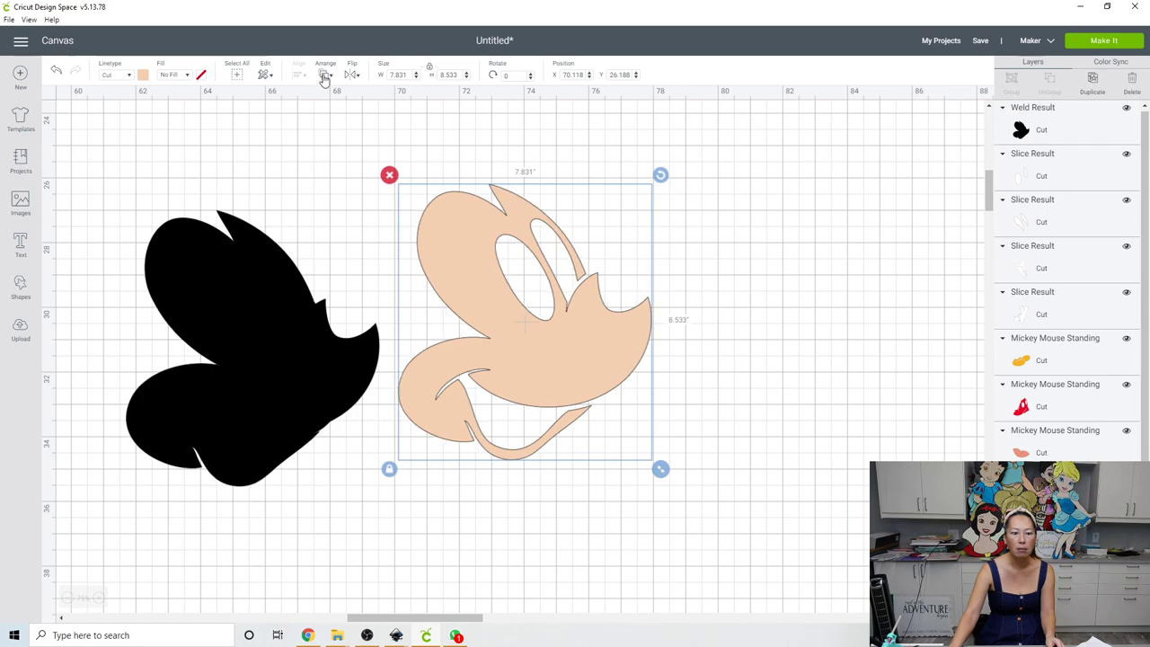
left_click(325, 76)
left_click(343, 149)
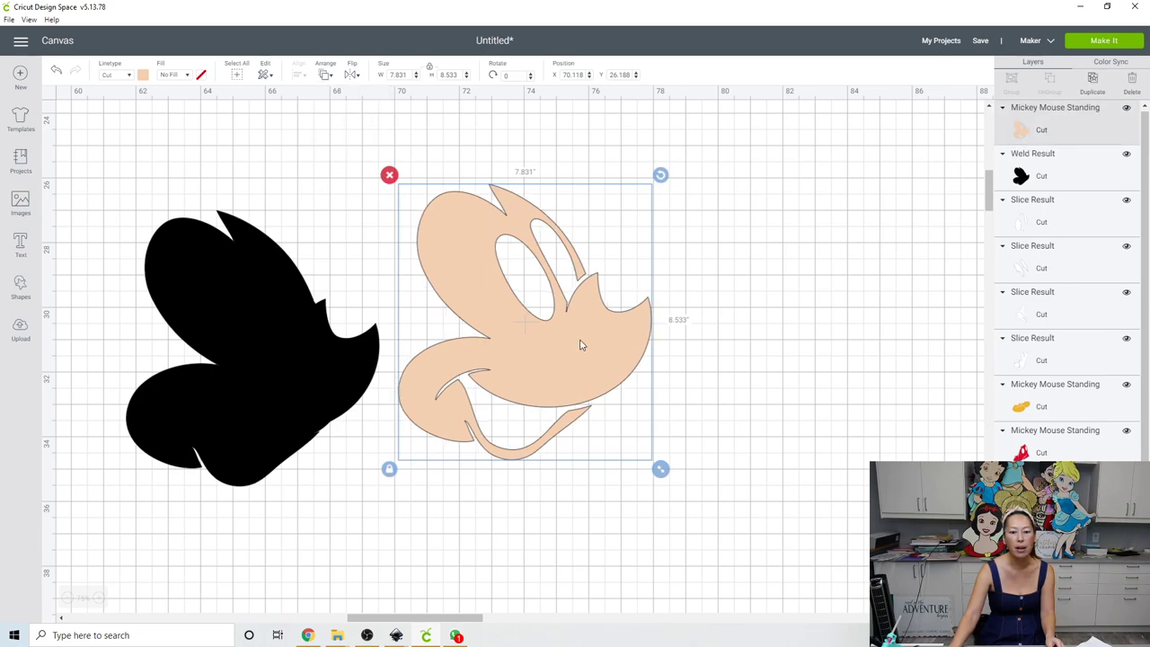
left_click_drag(582, 342, 306, 367)
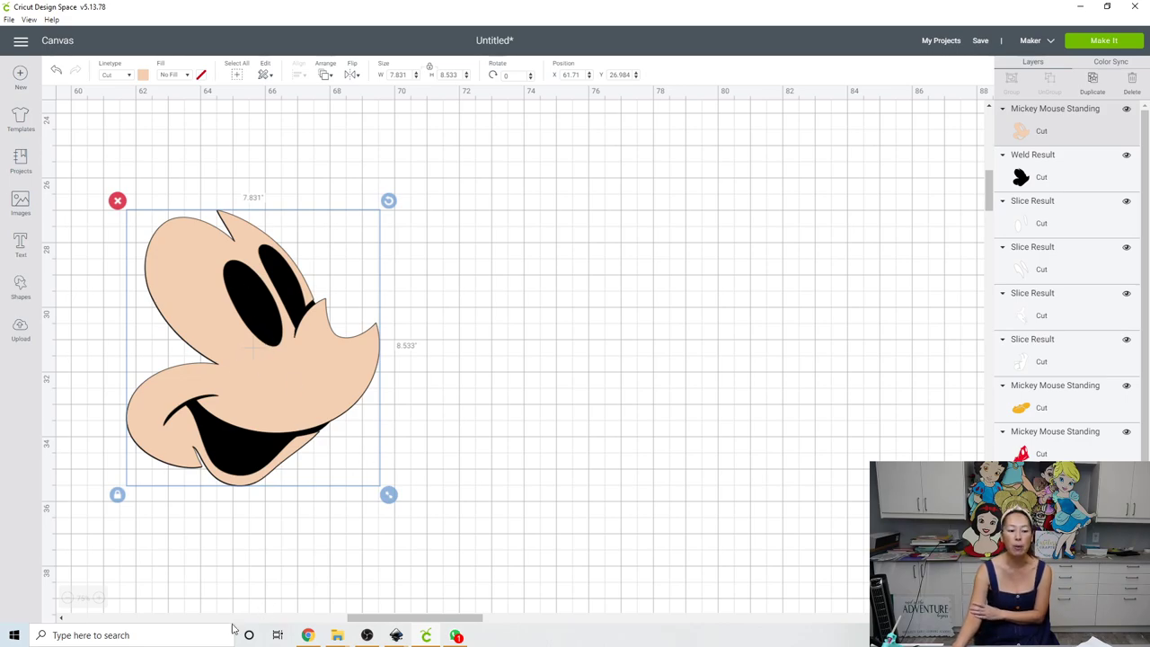
Move the layered face up beside the hat pieces and shift the black silhouette up and right
left_click(67, 600)
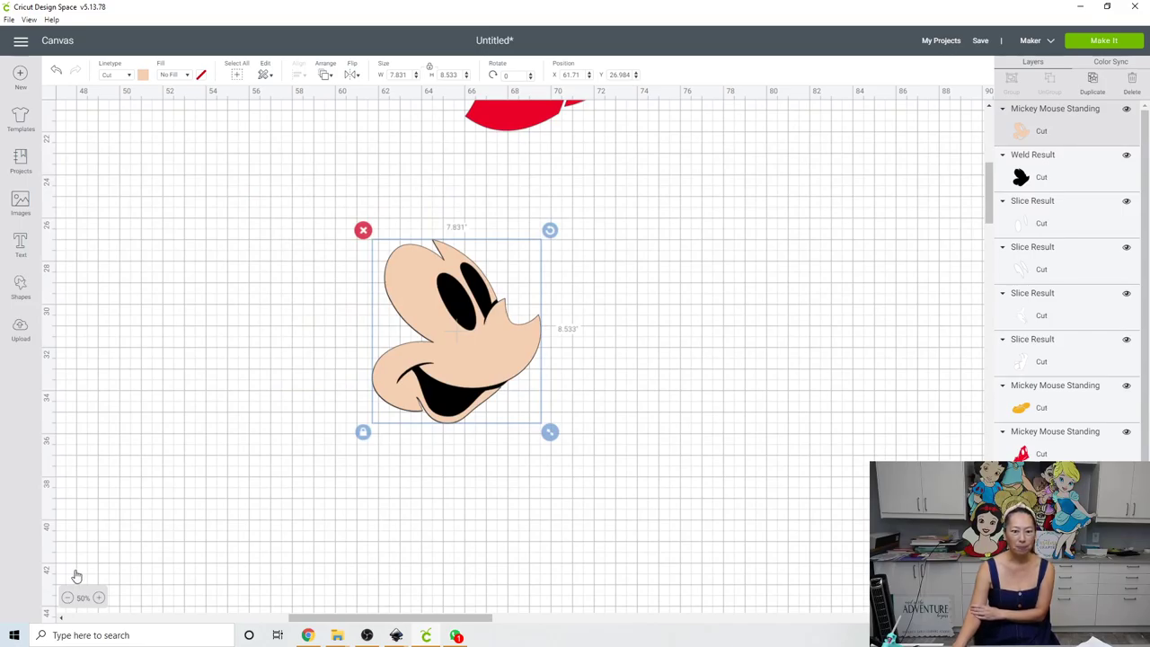
left_click(68, 597)
scroll(206, 559, "up", 3)
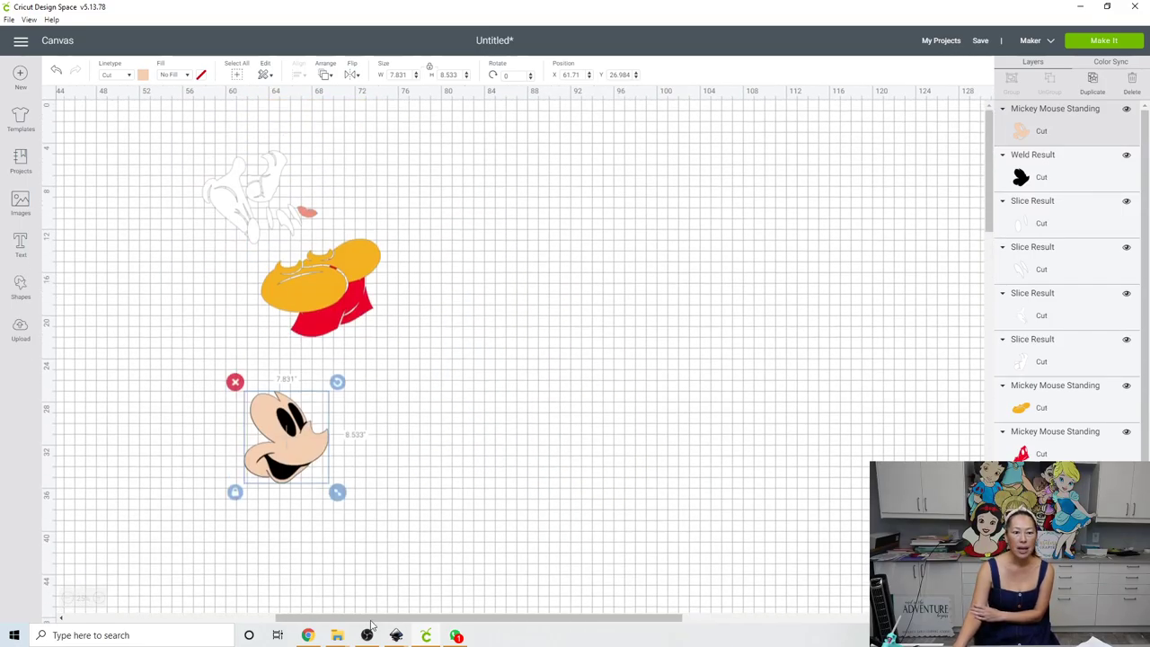
left_click_drag(401, 616, 229, 615)
left_click(673, 521)
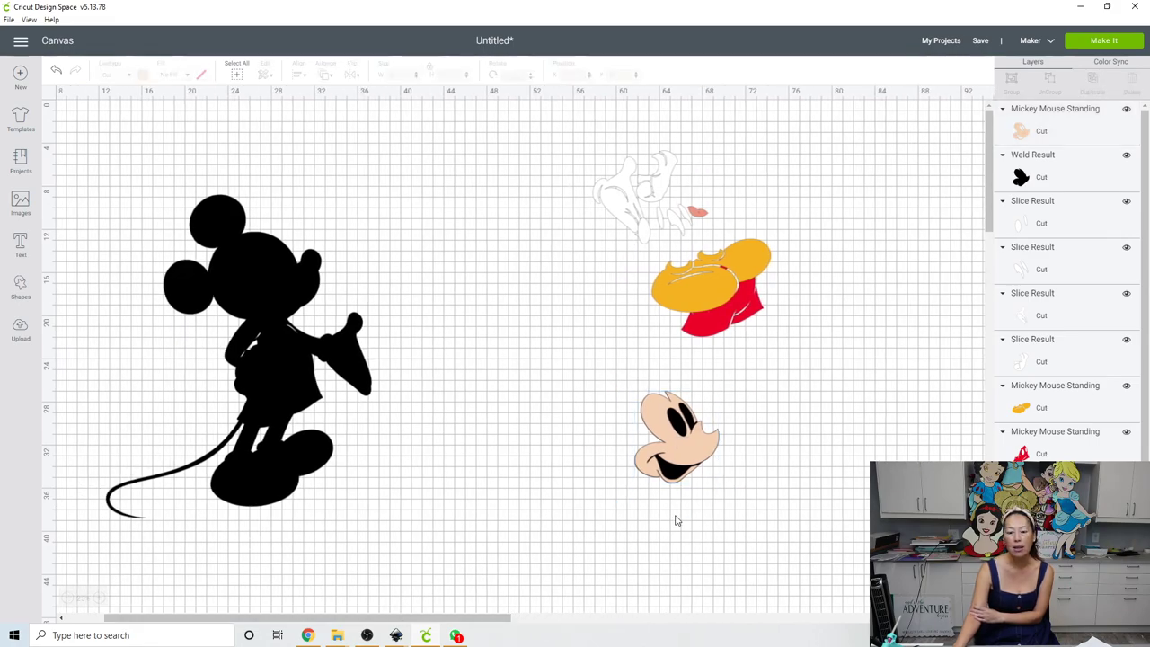
left_click_drag(721, 512, 632, 378)
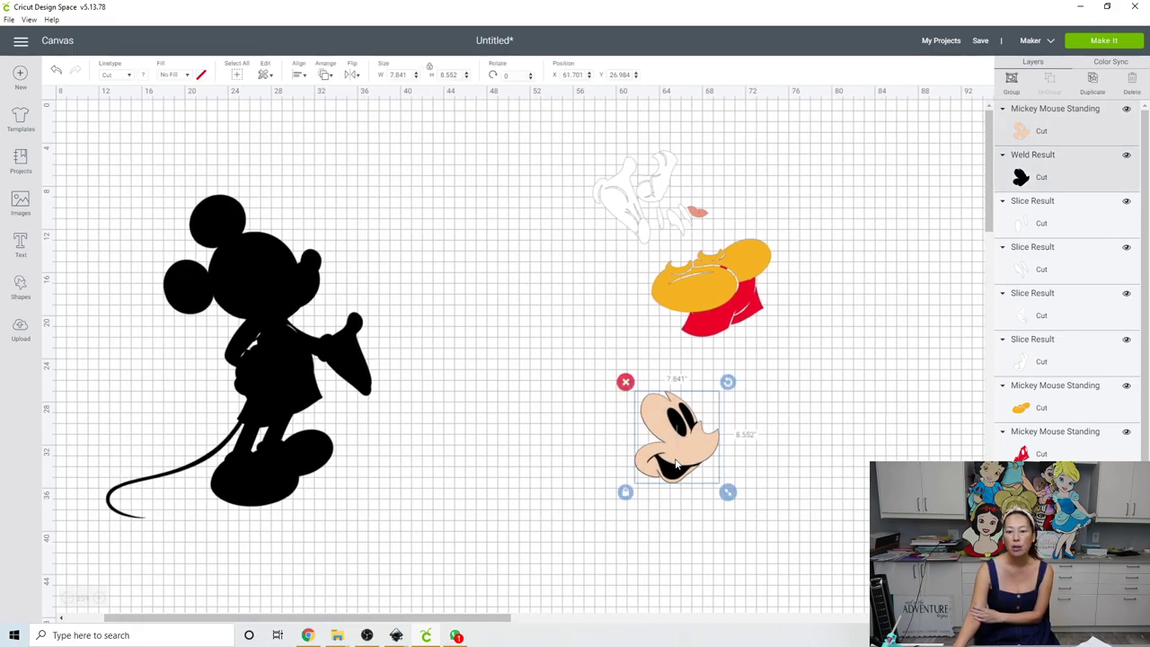
left_click_drag(676, 462, 618, 217)
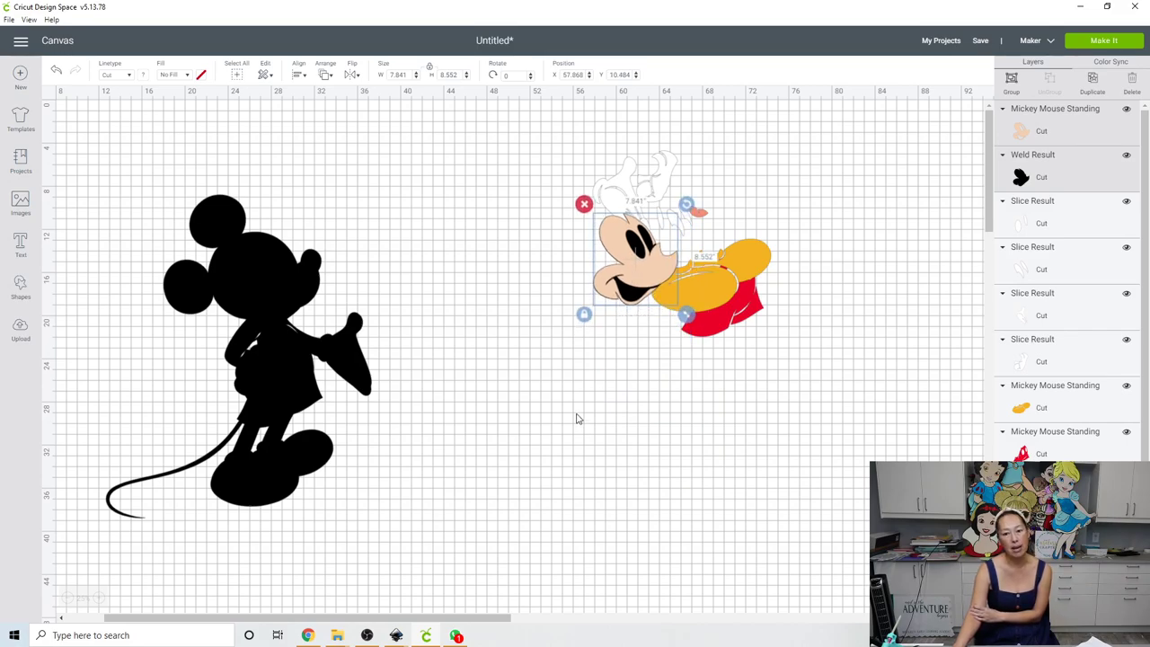
left_click_drag(297, 360, 357, 337)
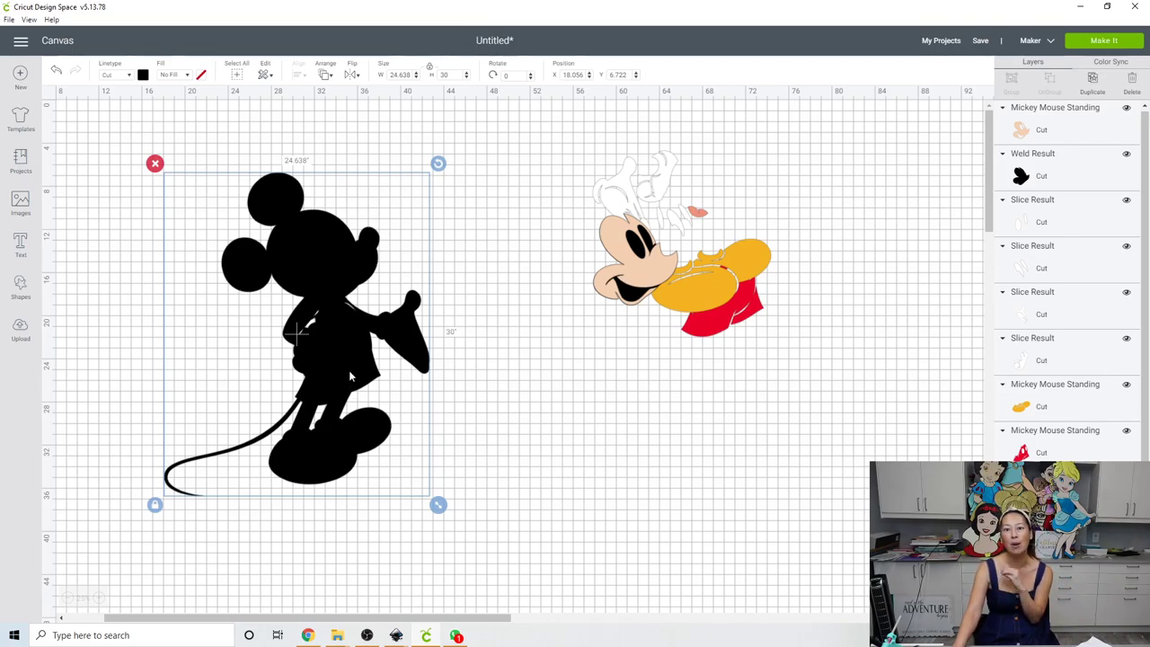
Move the white glove left beside the face, then select the black Mickey silhouette
left_click(738, 289)
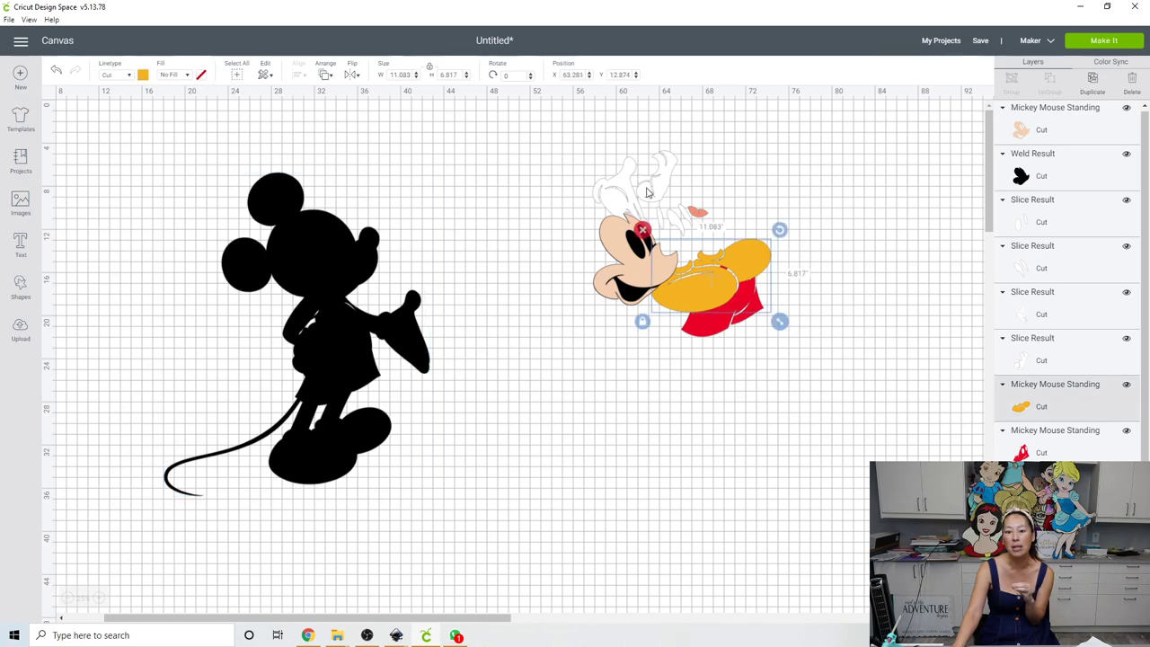
left_click(628, 191)
left_click_drag(576, 194, 526, 199)
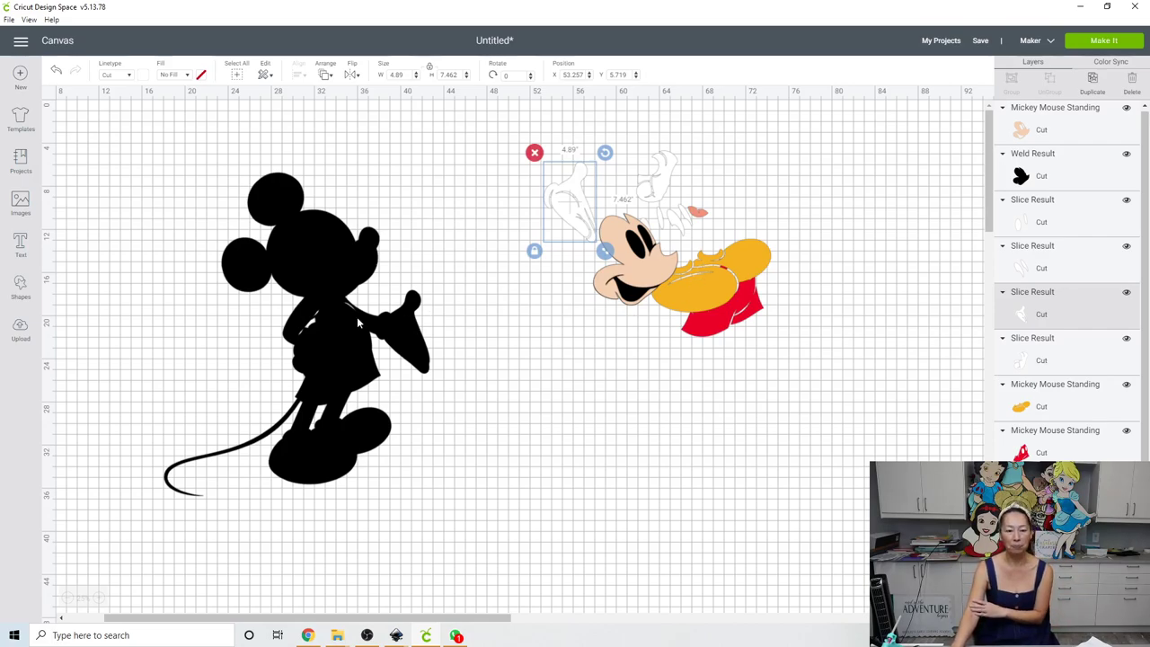
left_click(308, 306)
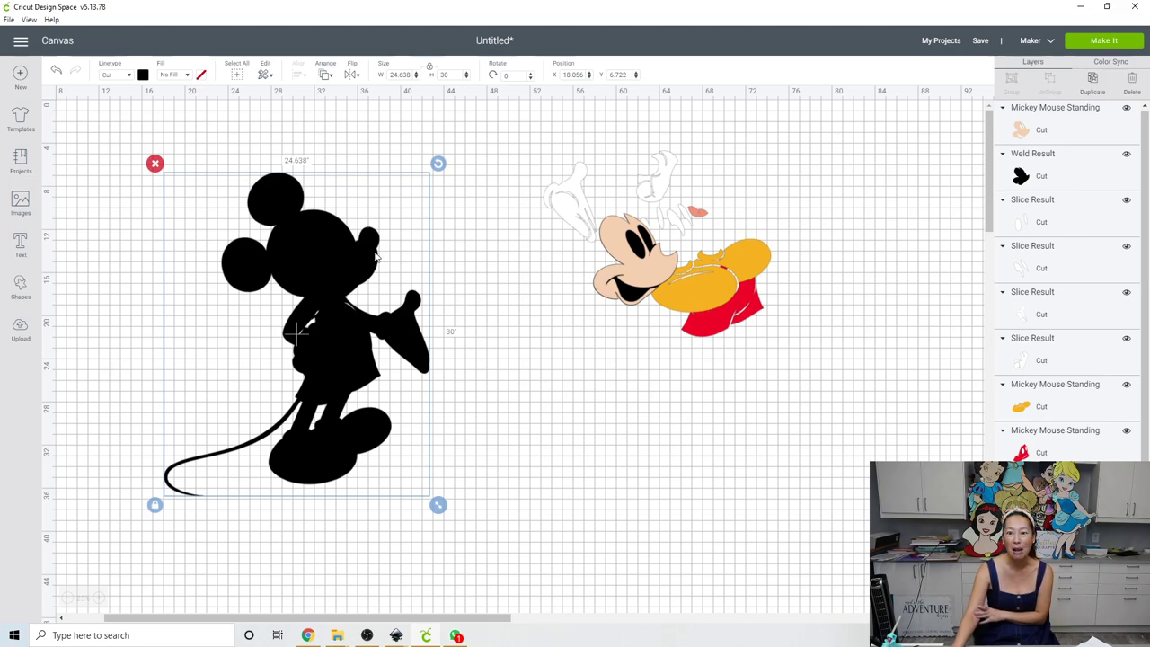
Add a square to the canvas and set its width to 11 inches
left_click(27, 287)
left_click(69, 205)
left_click_drag(131, 160, 212, 185)
left_click(408, 75)
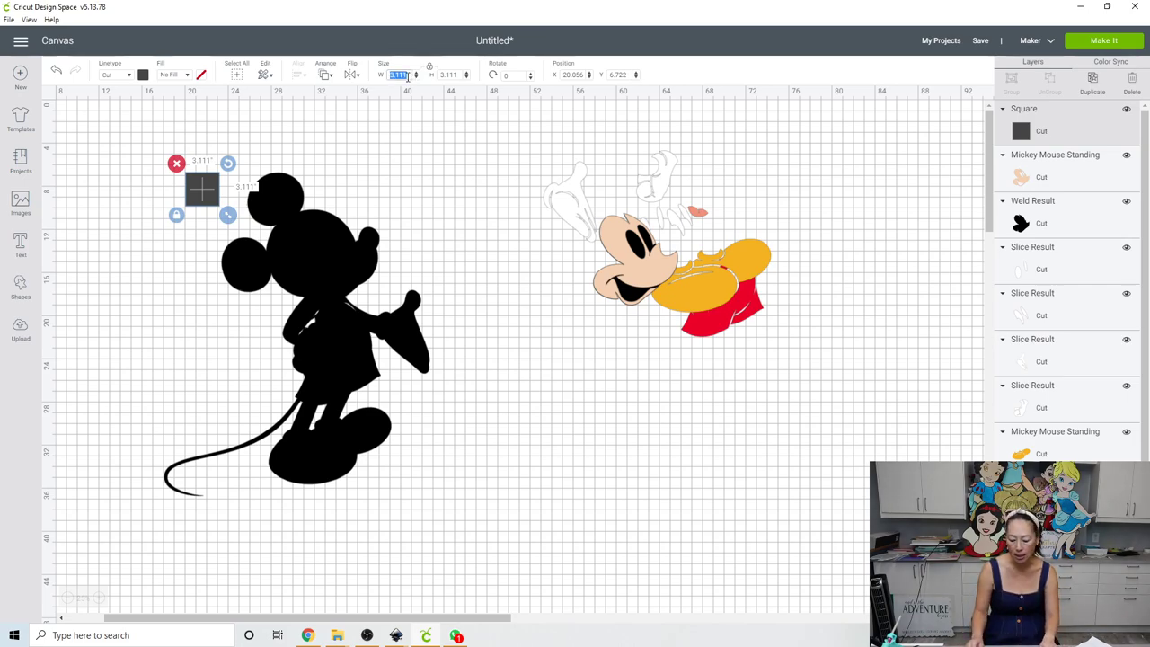
type("11")
key("Tab")
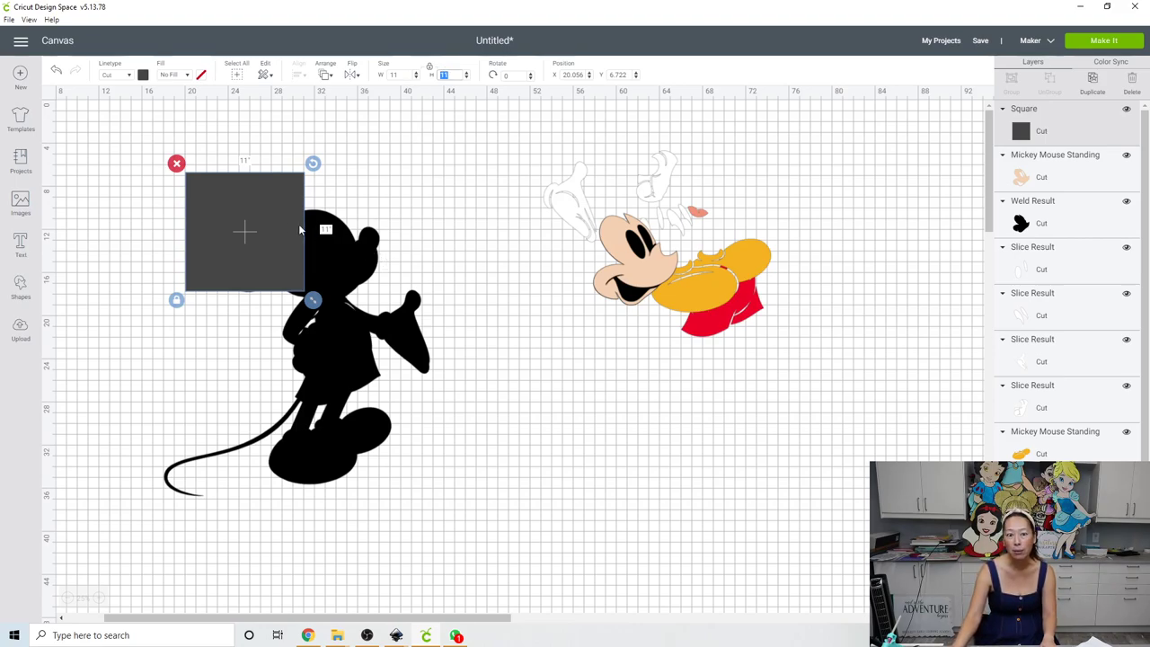
Move the square over Mickey's left ear and check the silhouette's 24.638 x 30 size
left_click(252, 232)
left_click_drag(251, 227, 217, 213)
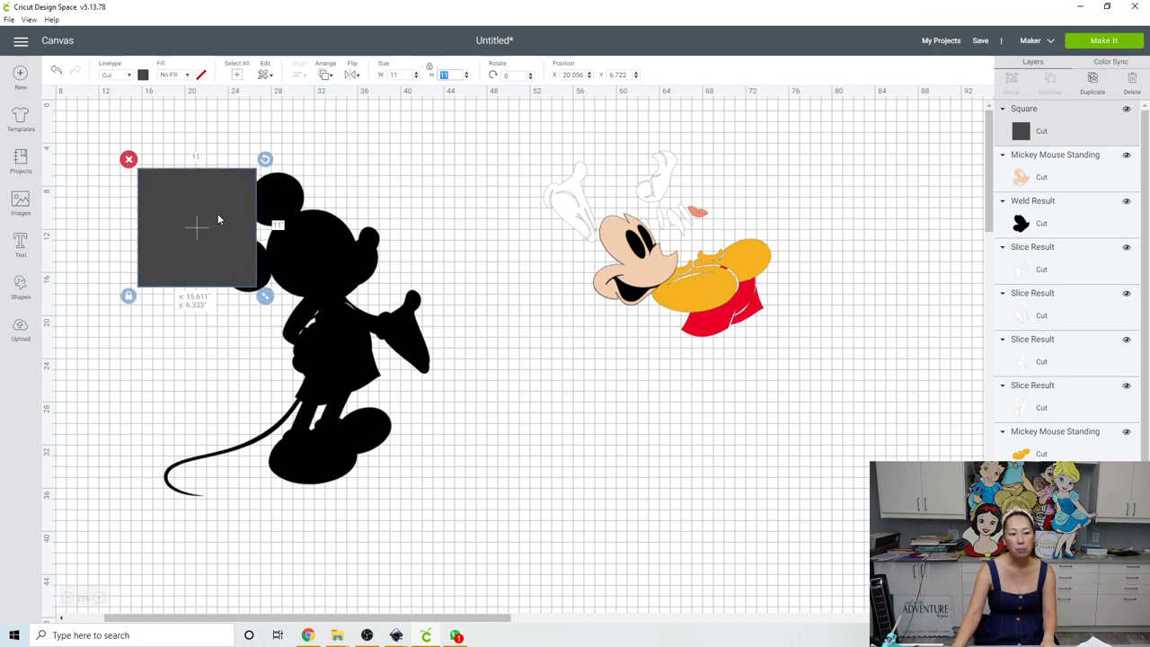
left_click(292, 202)
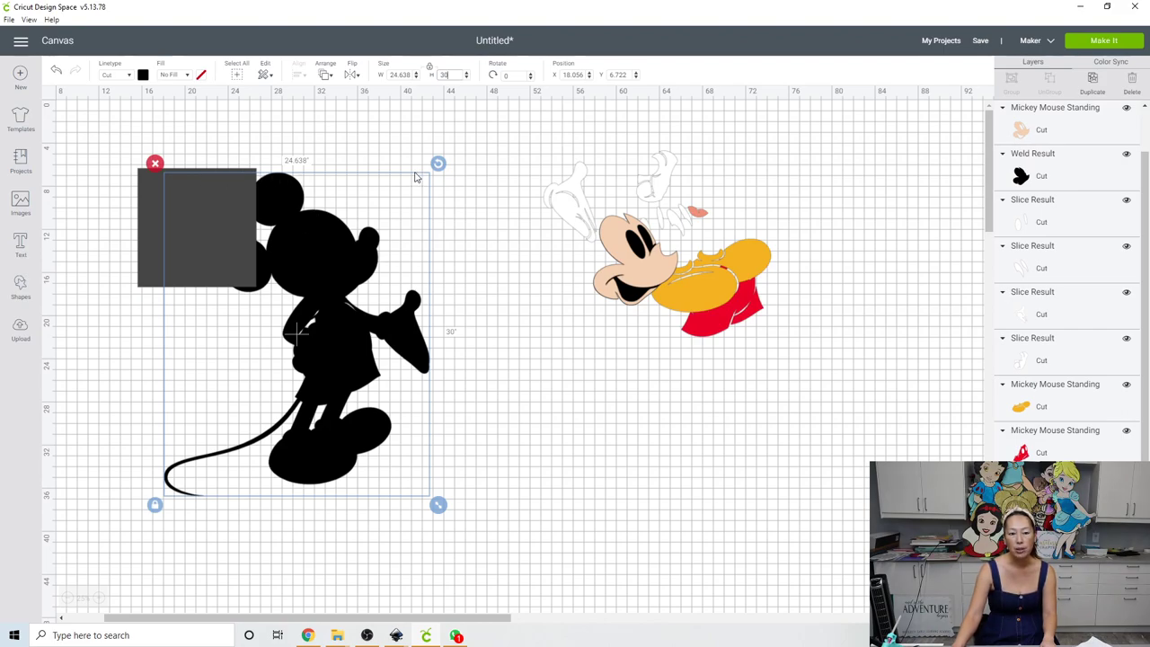
left_click(308, 199)
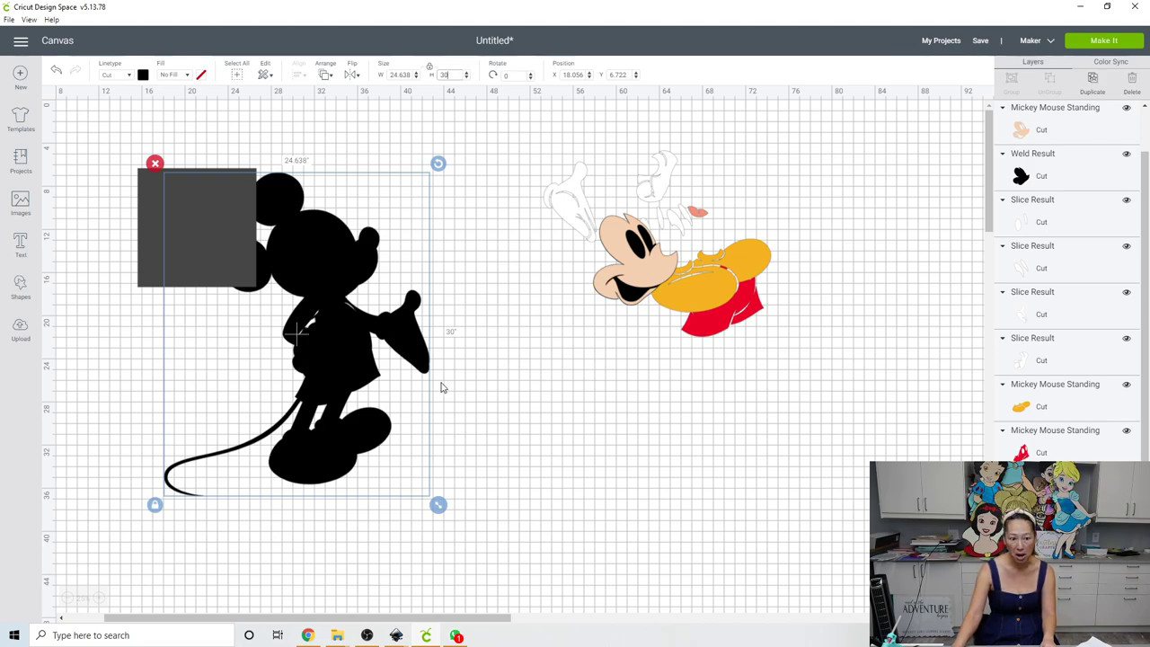
Position the 11-inch square at X 16, Y 6 over Mickey's left ear
left_click(151, 192)
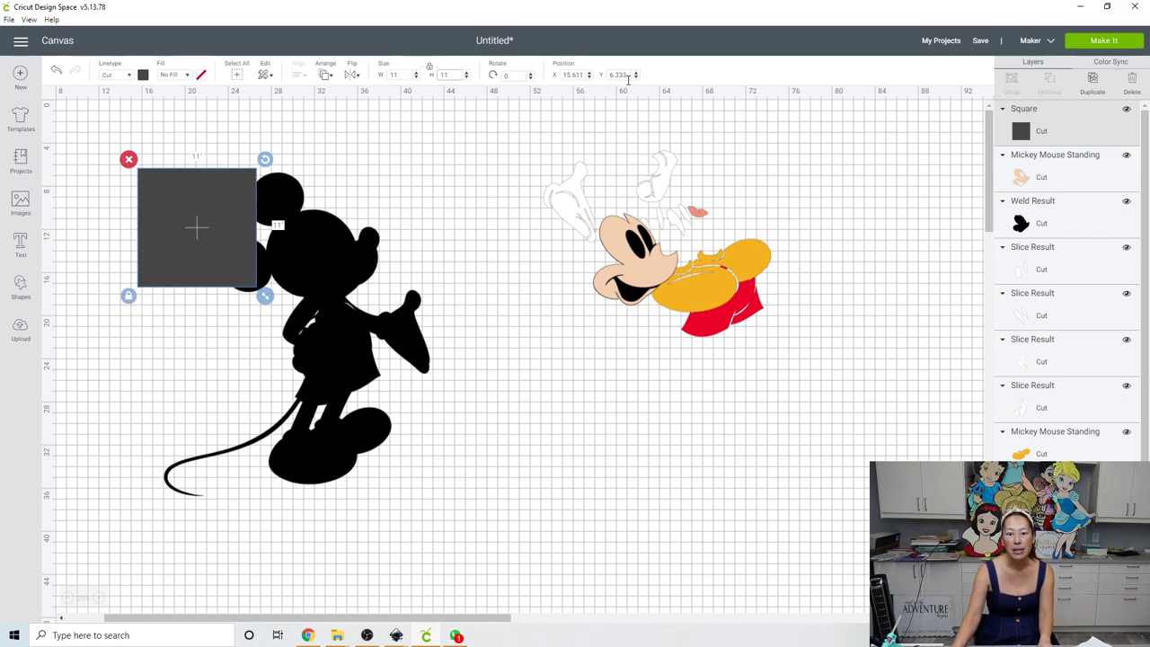
double_click(575, 74)
type("16")
key("Tab")
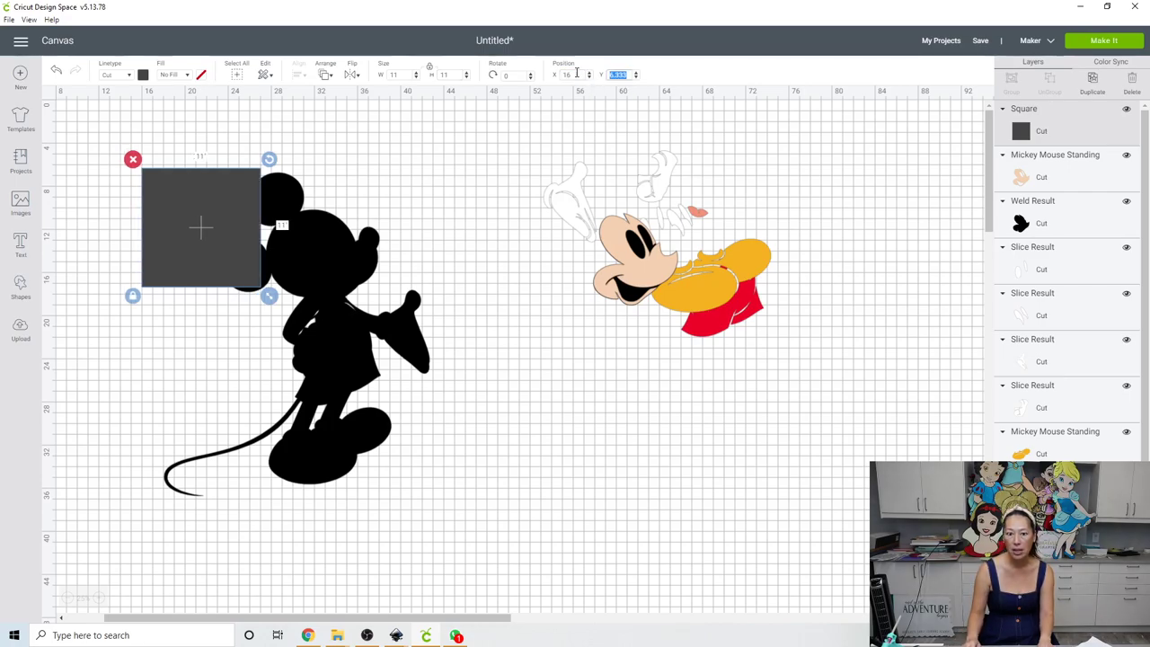
type("6")
key("Return")
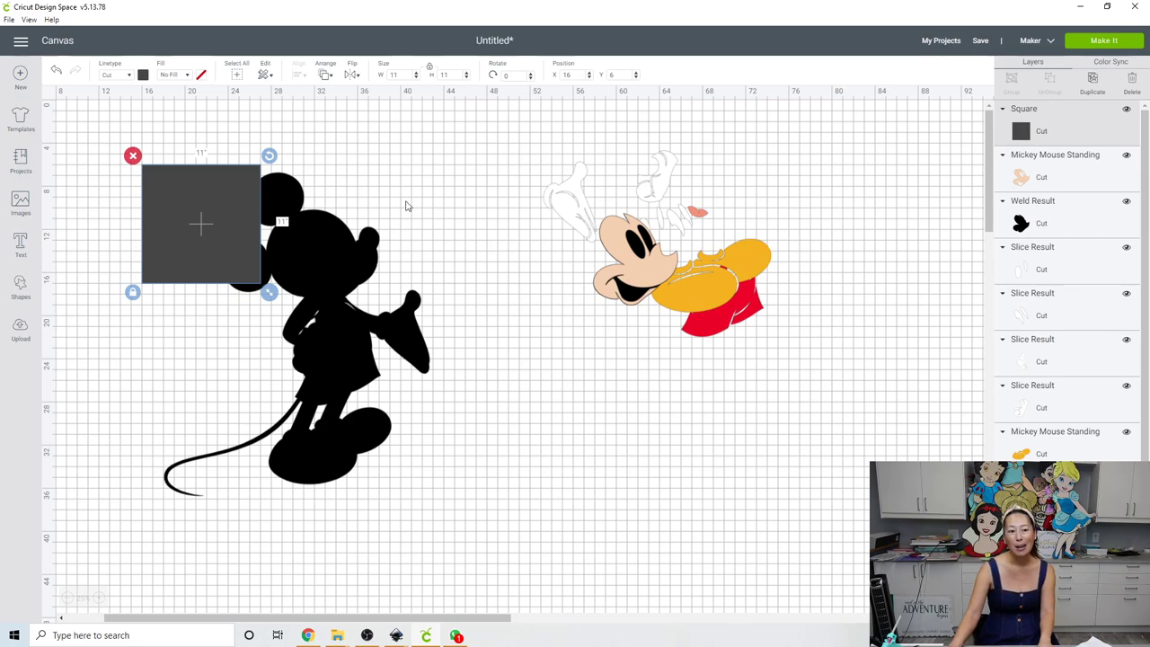
Duplicate the square and place the copy at X 27, edge to edge with the first
left_click(1091, 82)
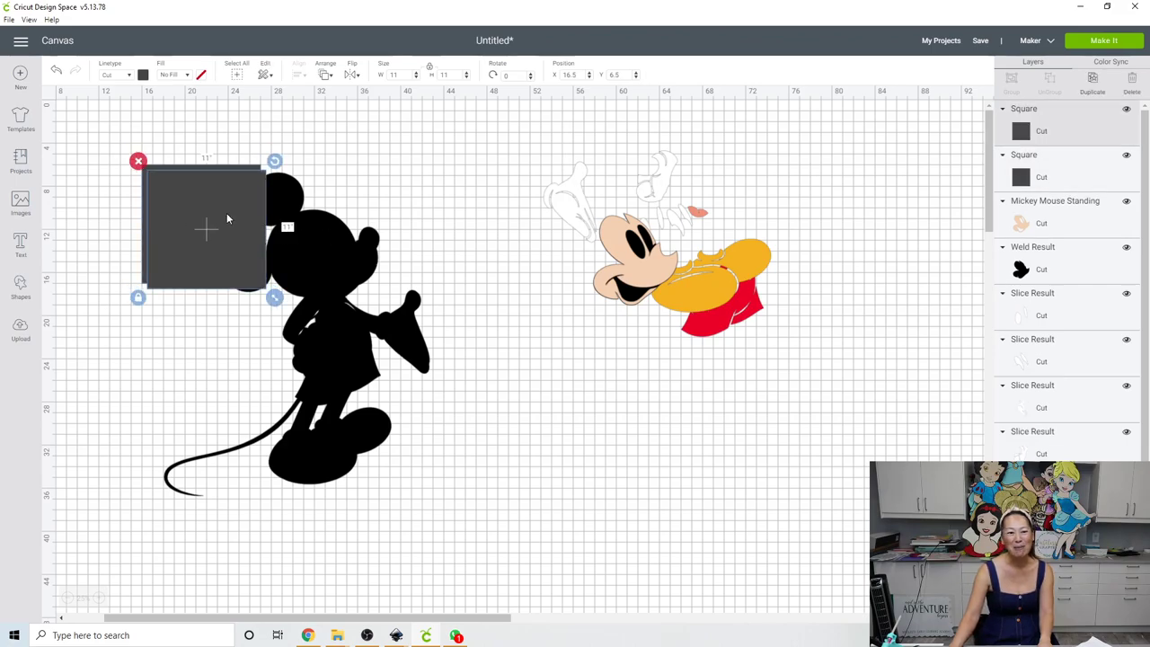
left_click_drag(218, 209, 343, 208)
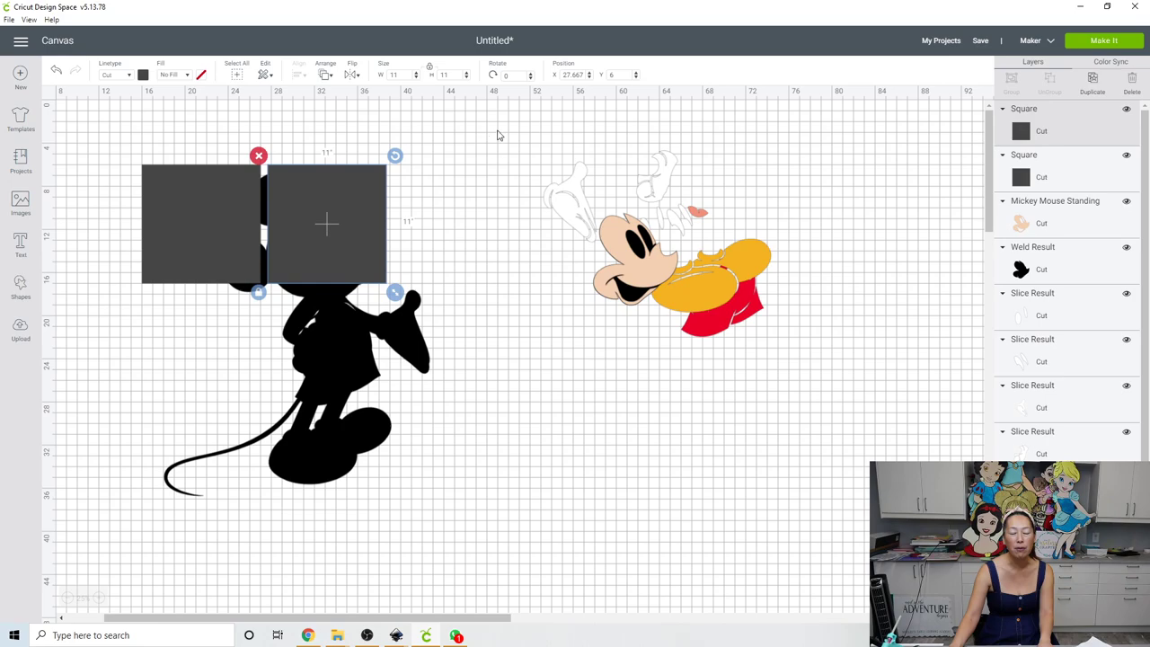
left_click(575, 75)
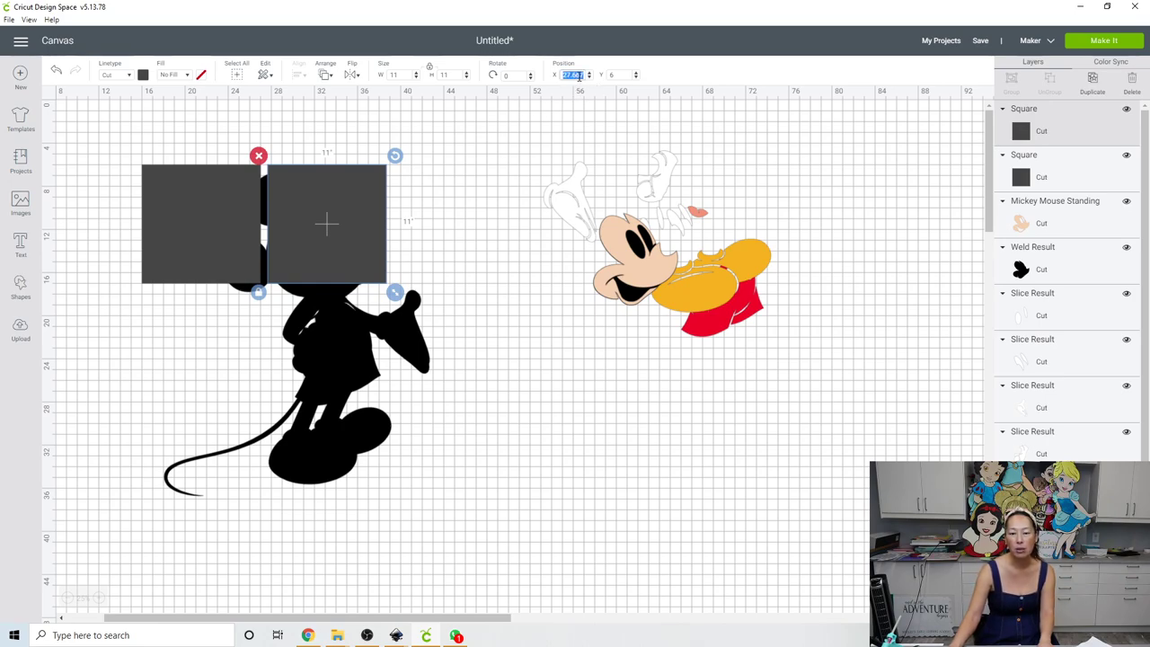
type("28")
key("Tab")
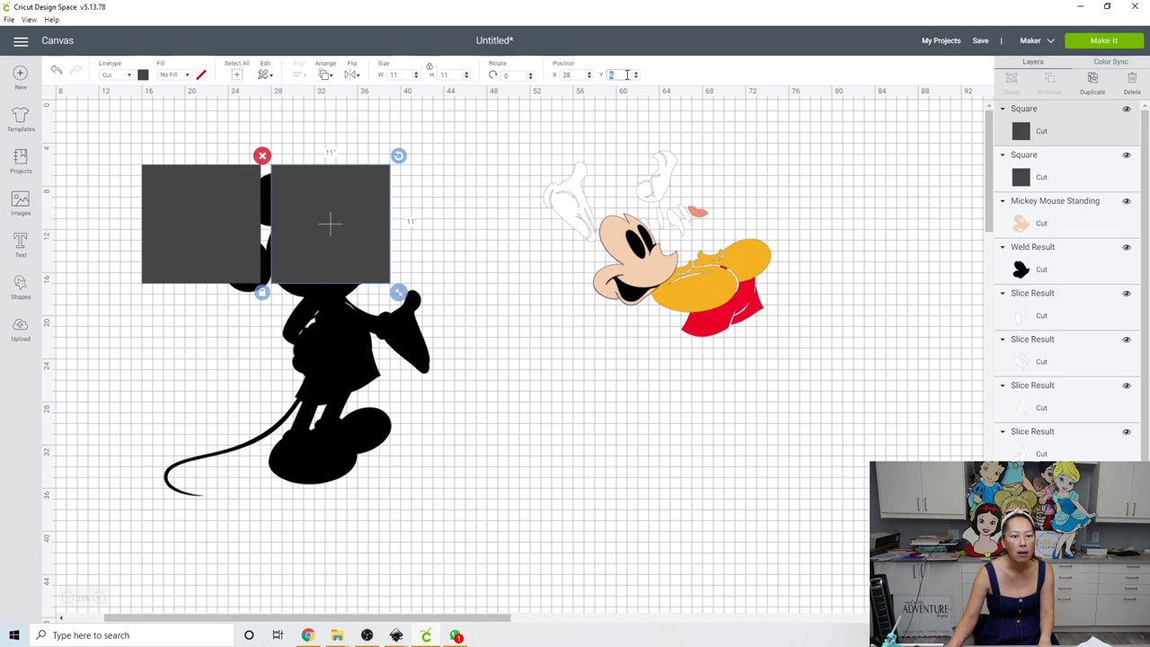
left_click(579, 75)
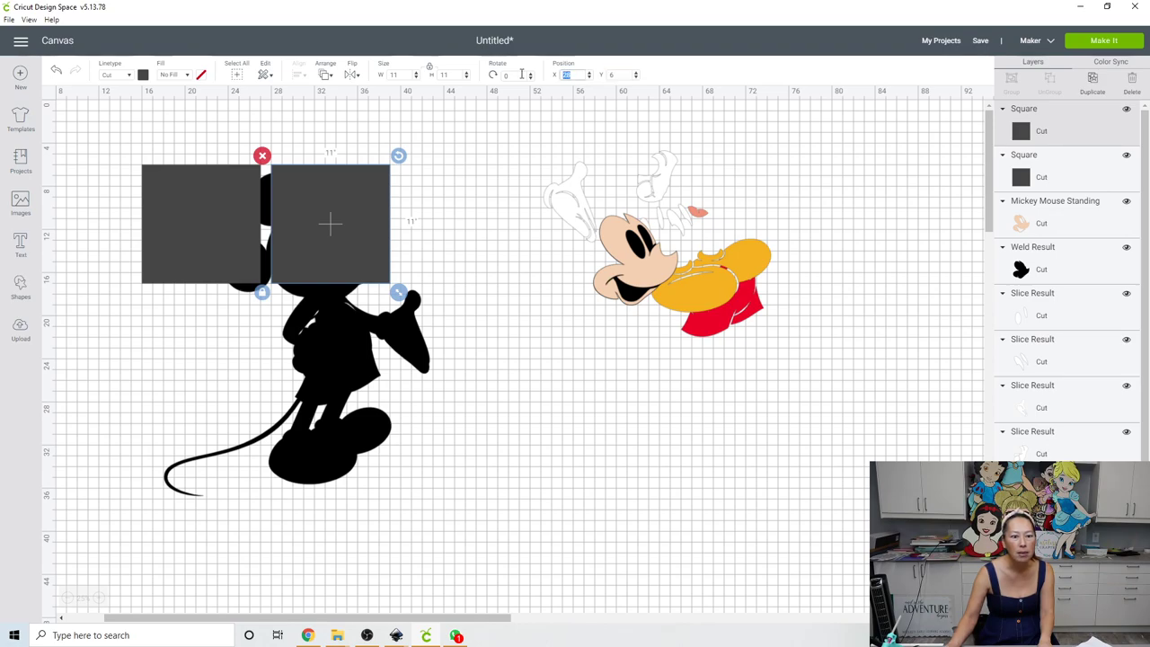
type("27")
key("Tab")
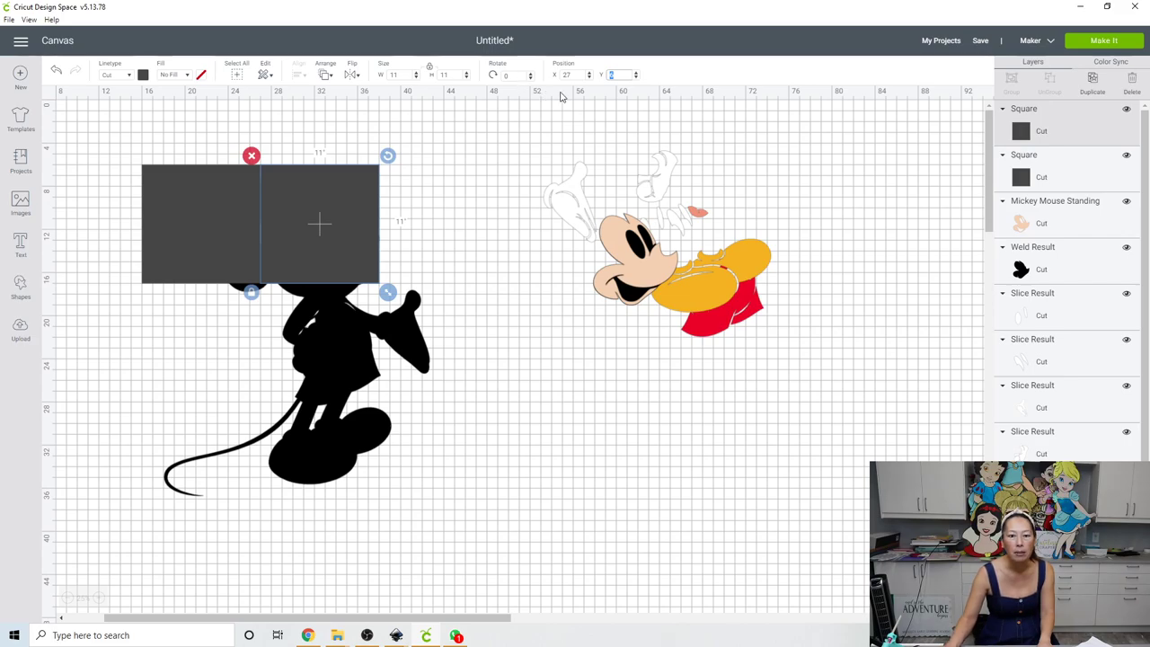
Add a third square at X 38, Y 6 and select all three squares in the row
left_click(1096, 84)
left_click(184, 210)
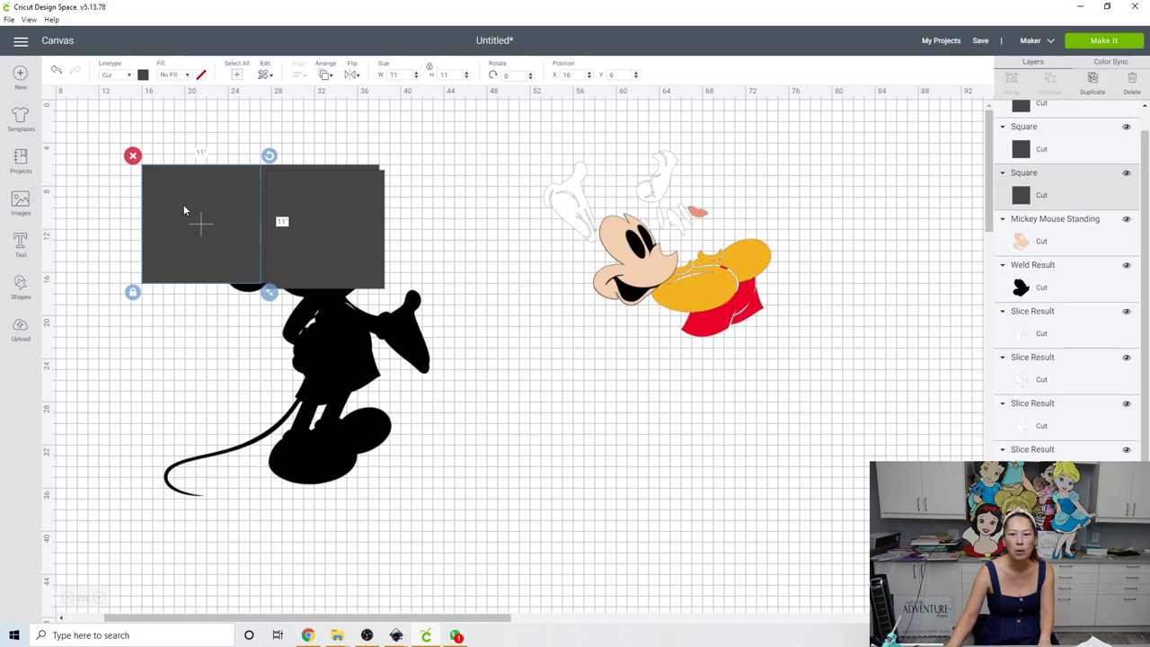
left_click_drag(356, 197, 463, 189)
left_click(583, 75)
type("38")
key("Tab")
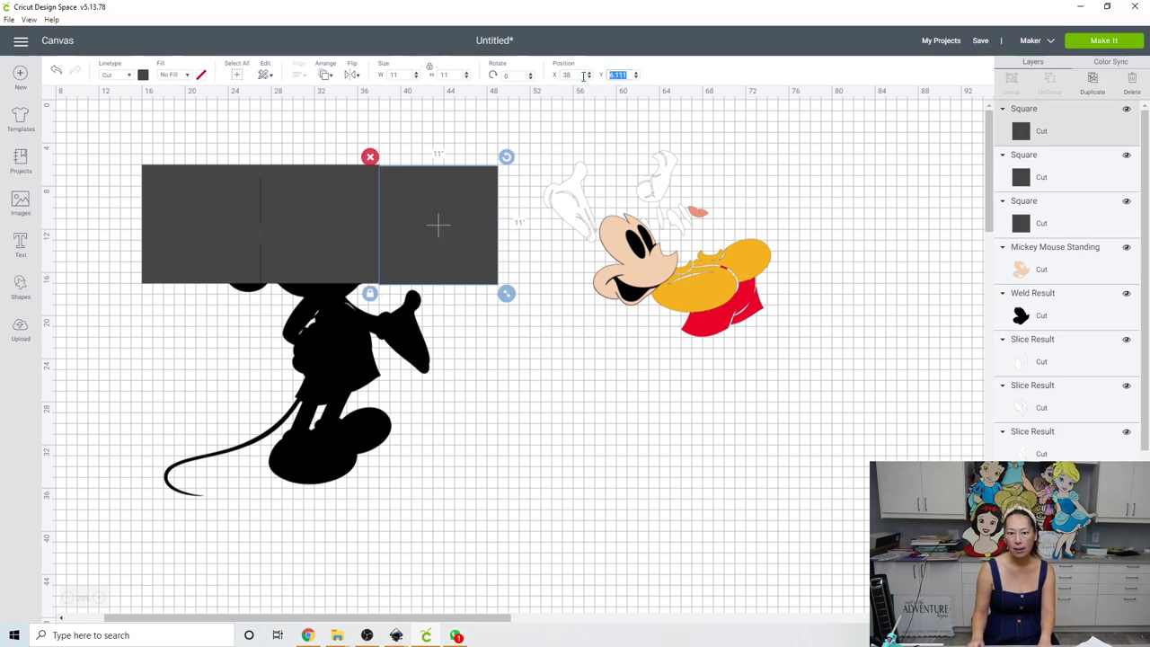
type("6")
key("Return")
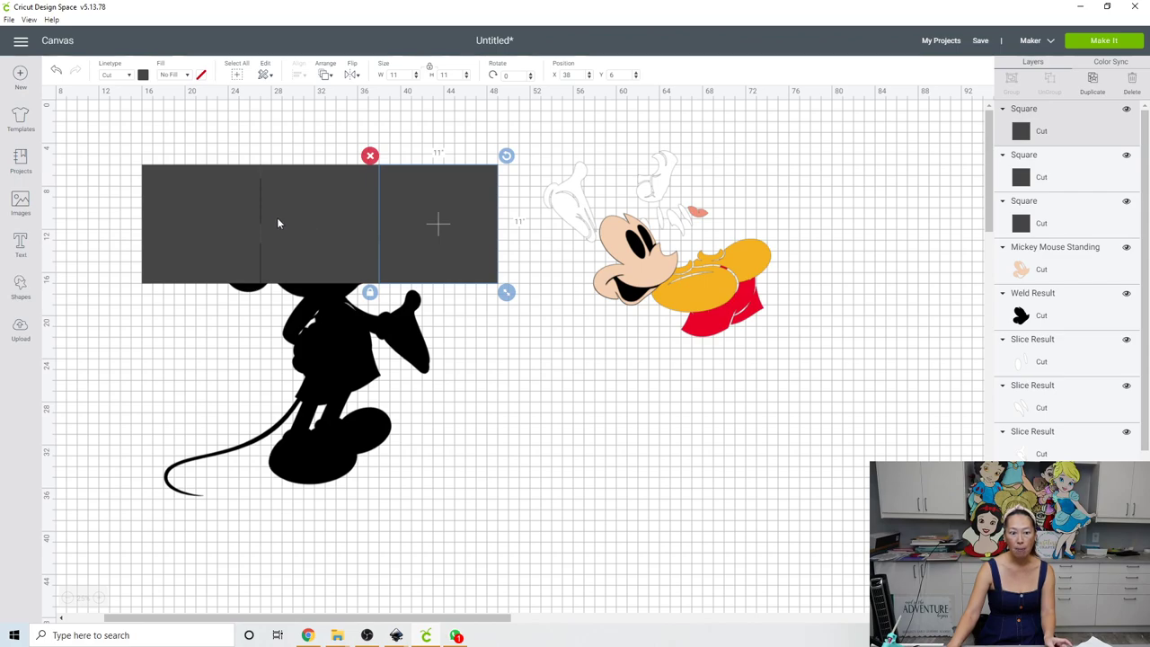
left_click(220, 220, "shift")
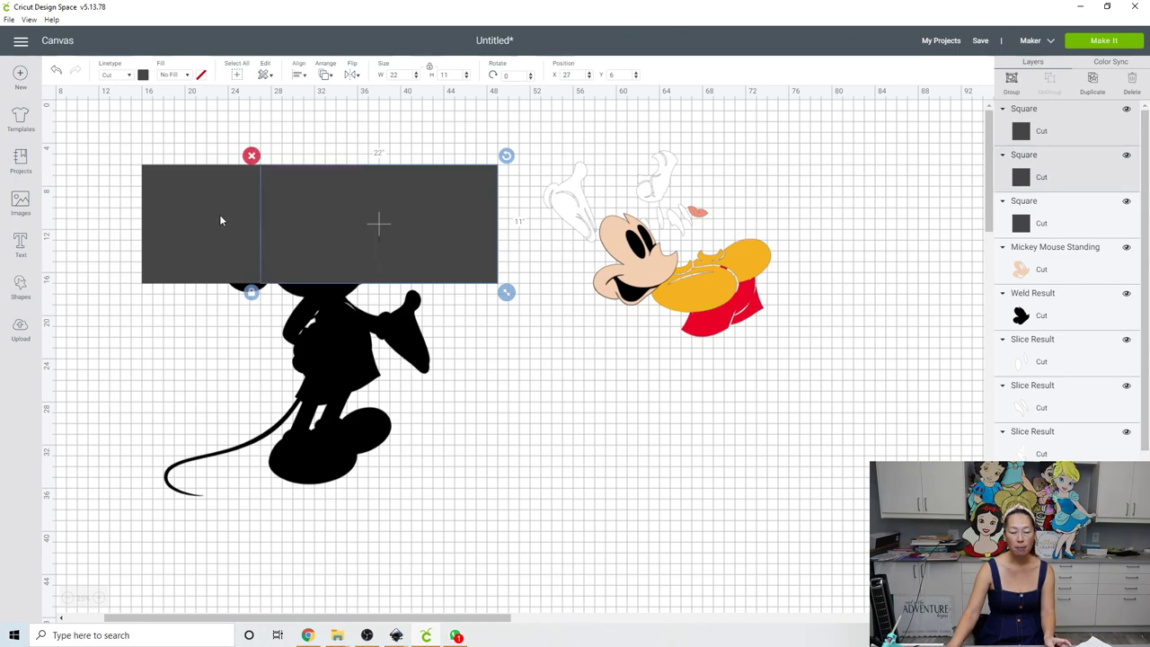
left_click(220, 220, "shift")
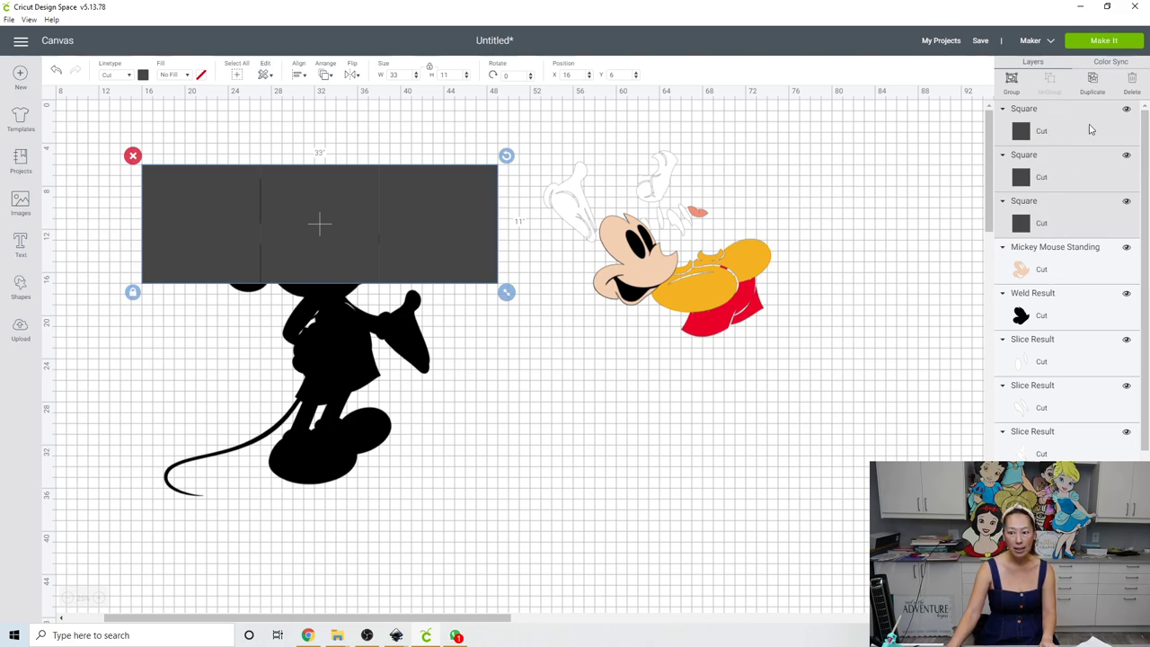
Duplicate the row of squares and place the copy at X 16, Y 17
left_click(1096, 79)
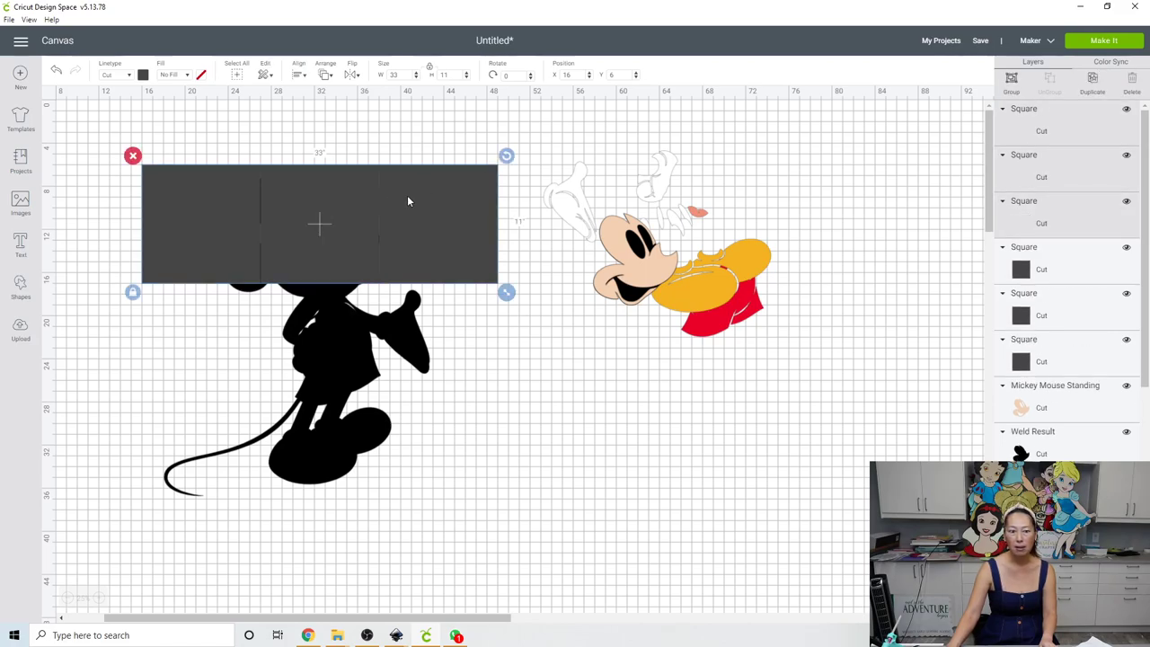
left_click_drag(407, 201, 403, 313)
double_click(567, 74)
type("16")
key("Tab")
type("17")
key("Return")
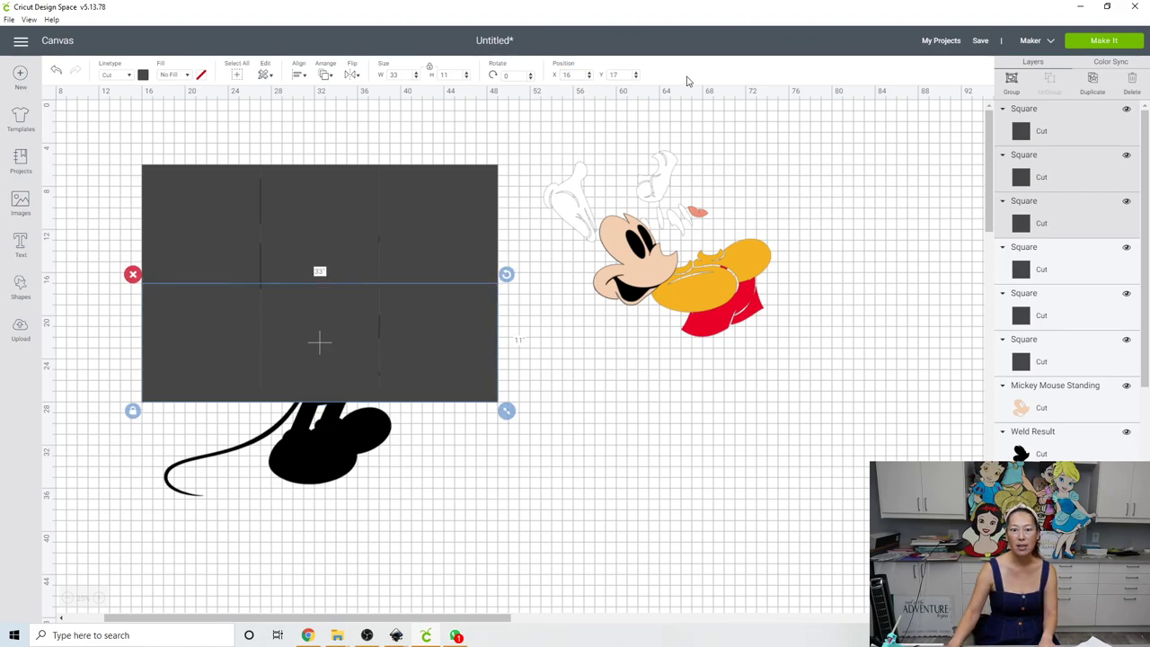
Duplicate the second row and place the third row at Y 28
left_click(1091, 86)
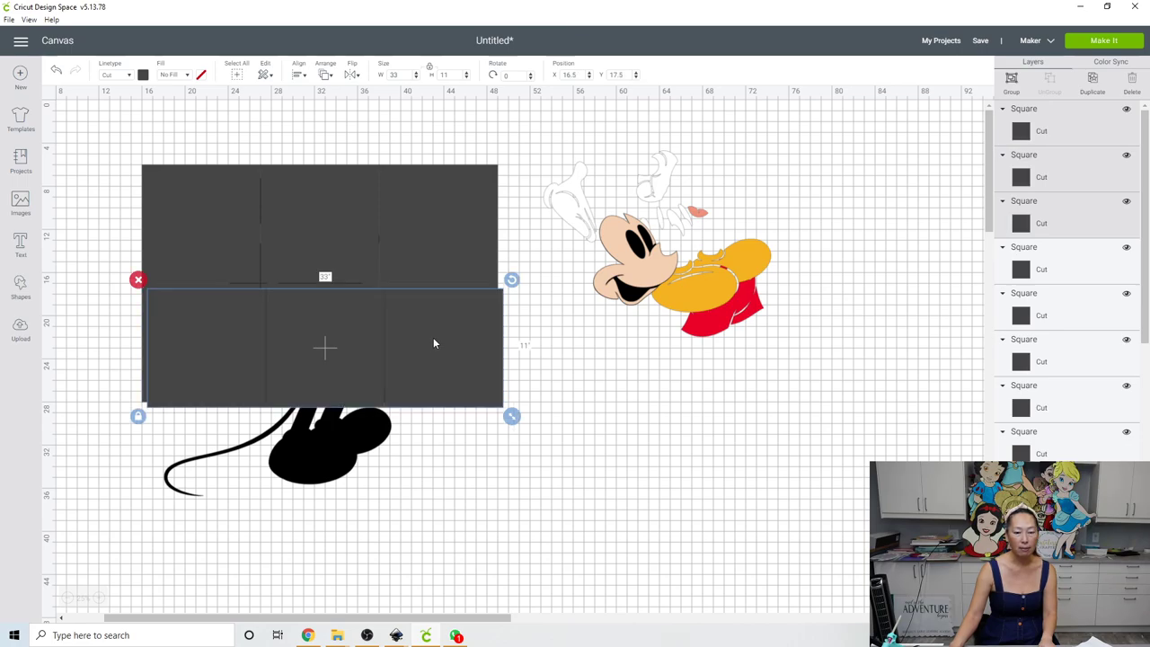
left_click_drag(437, 346, 431, 451)
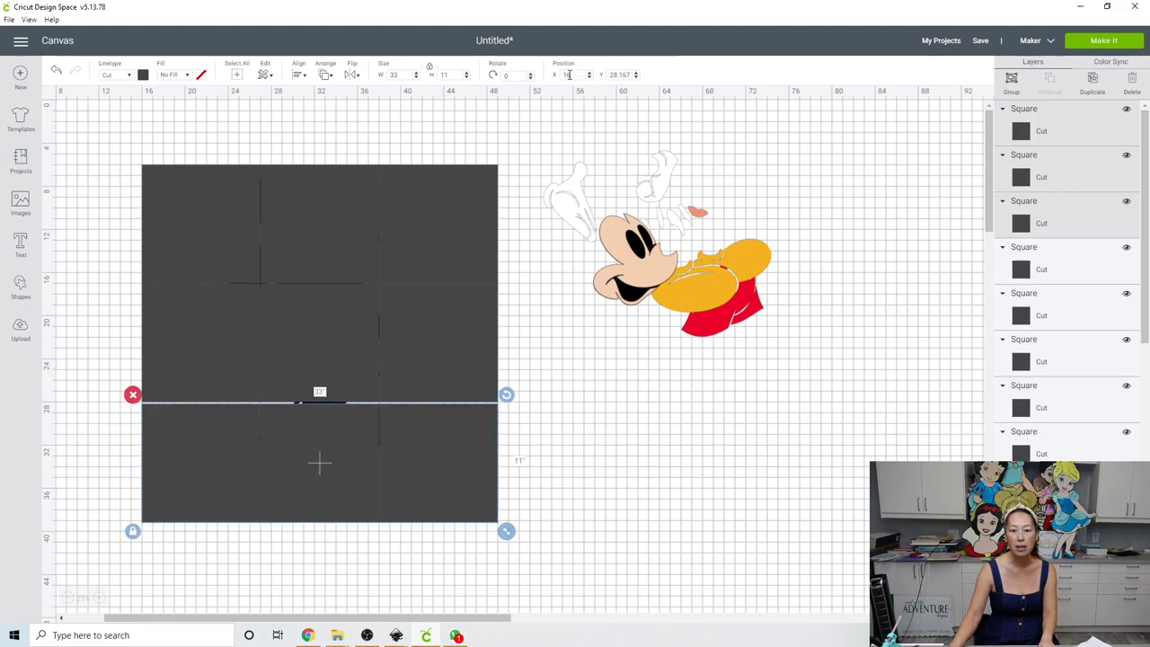
double_click(629, 74)
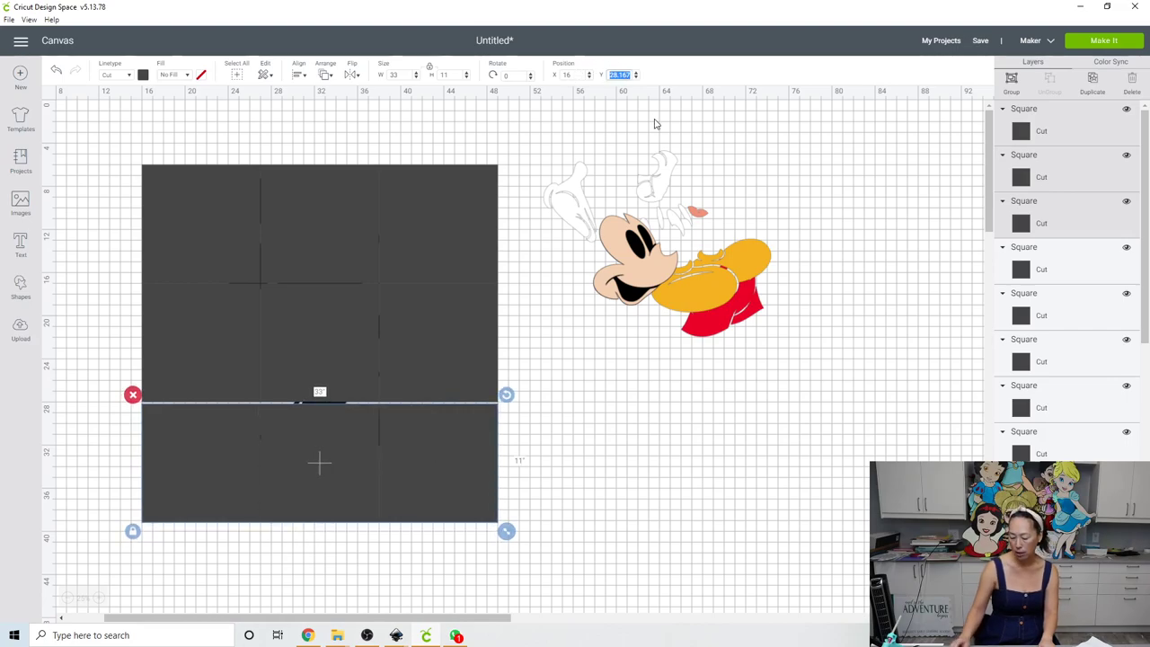
type("28")
key("Return")
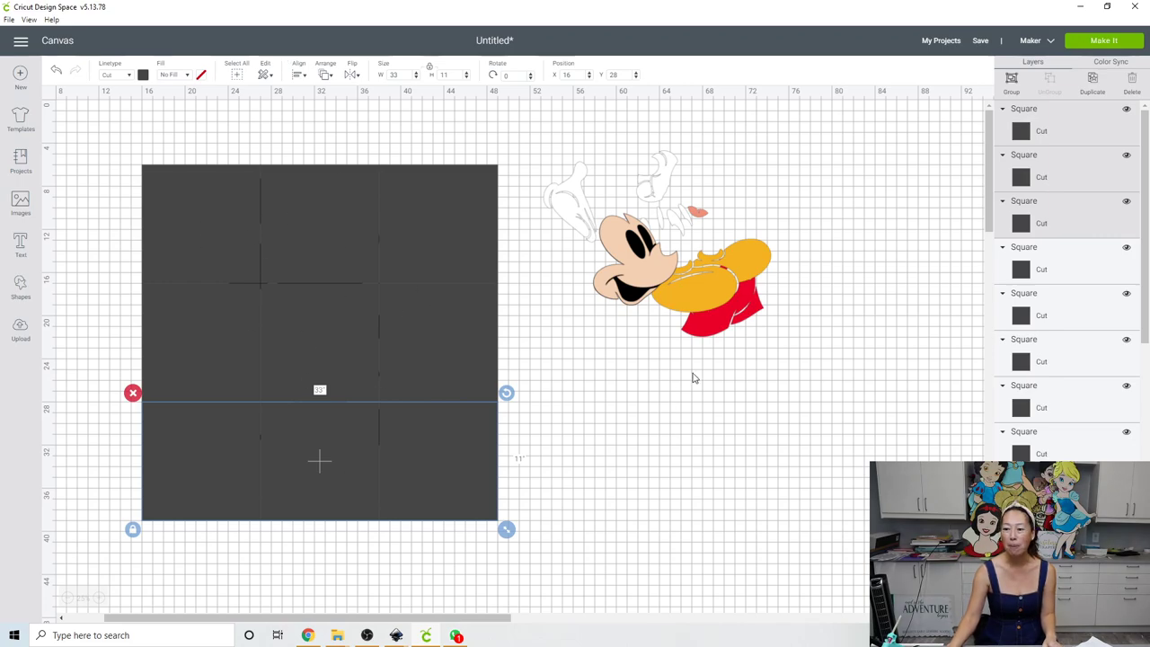
Send the Mickey Mouse Standing layer to front above the square grid and zoom in on it
left_click_drag(1147, 144, 1147, 449)
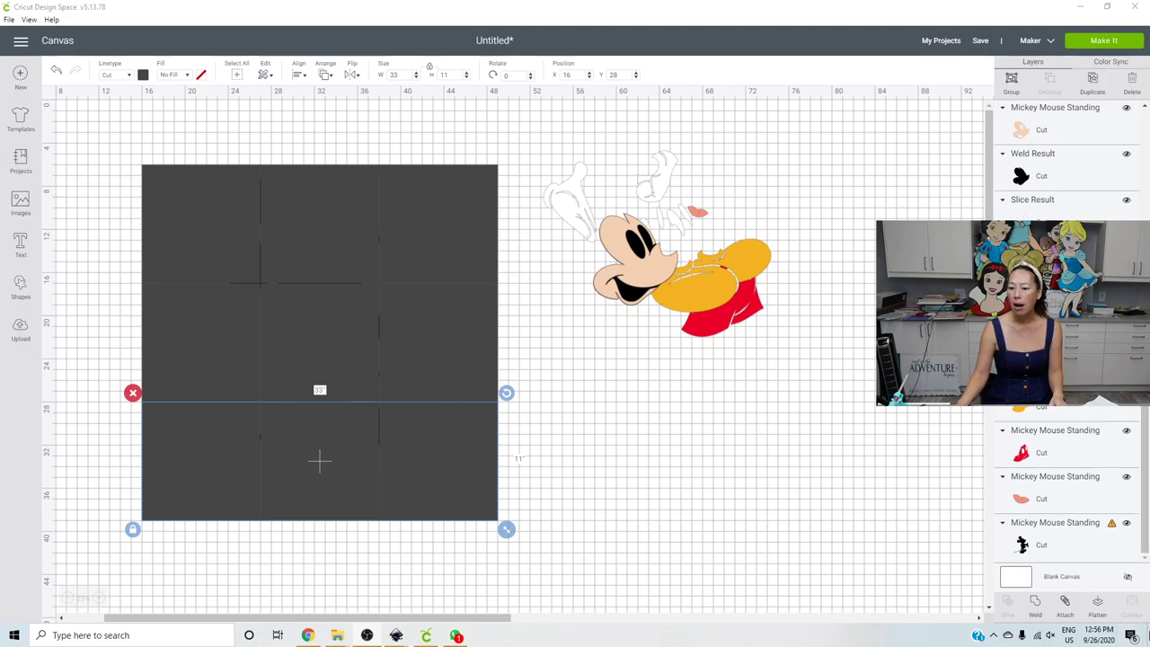
left_click(1022, 545)
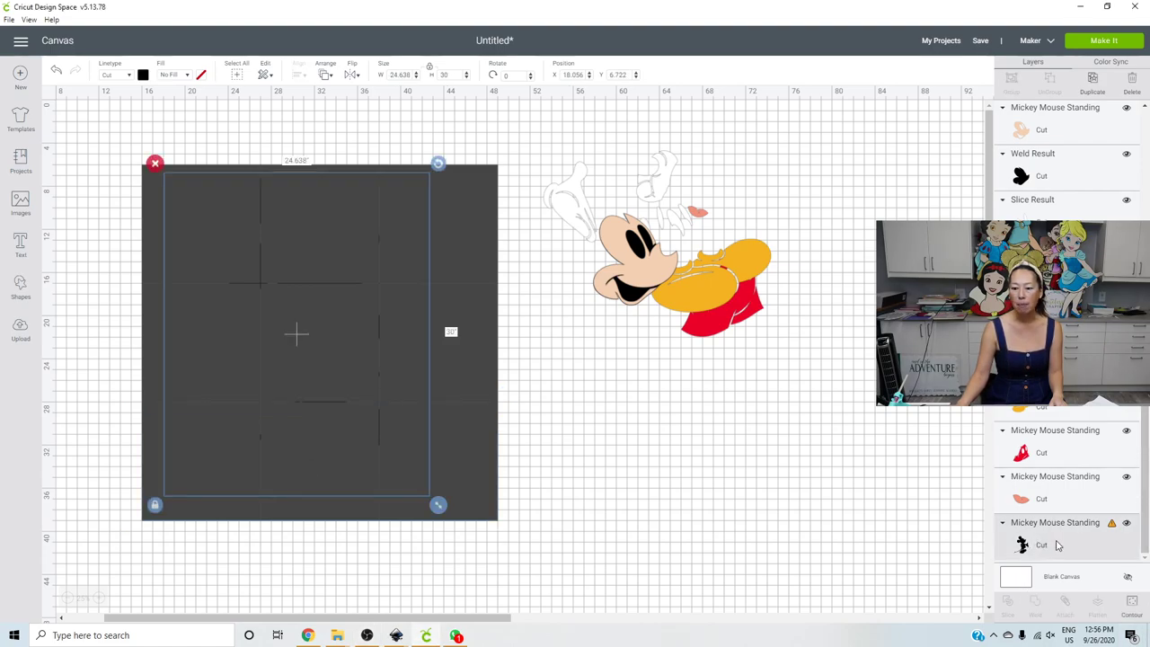
left_click(326, 75)
left_click(357, 145)
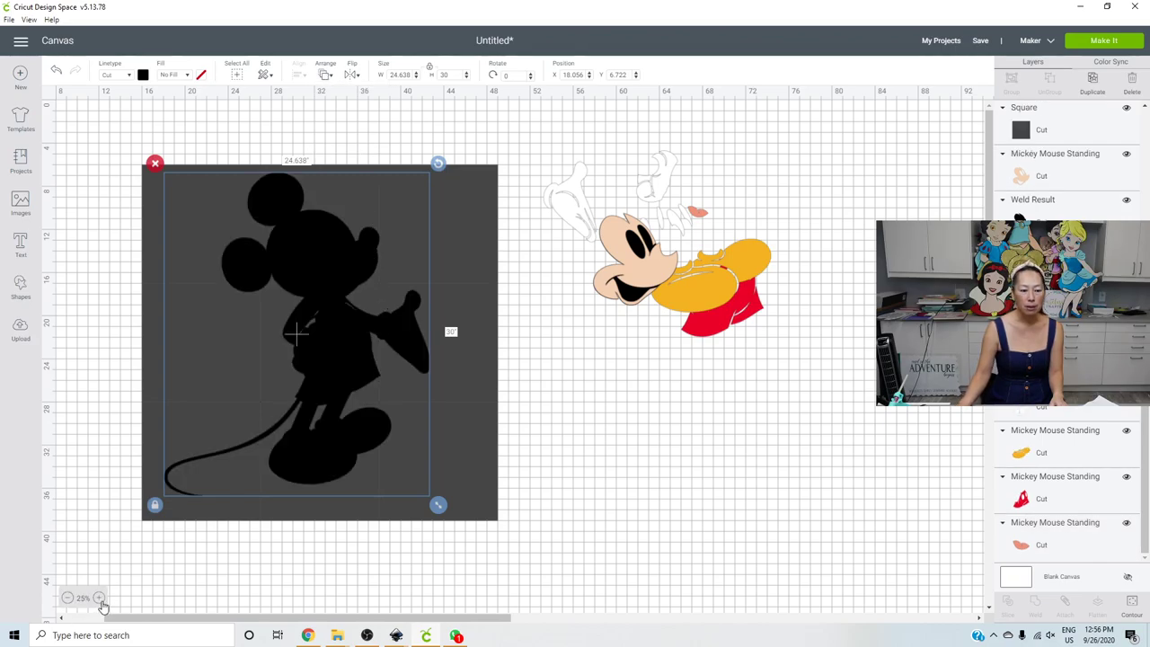
left_click(100, 600)
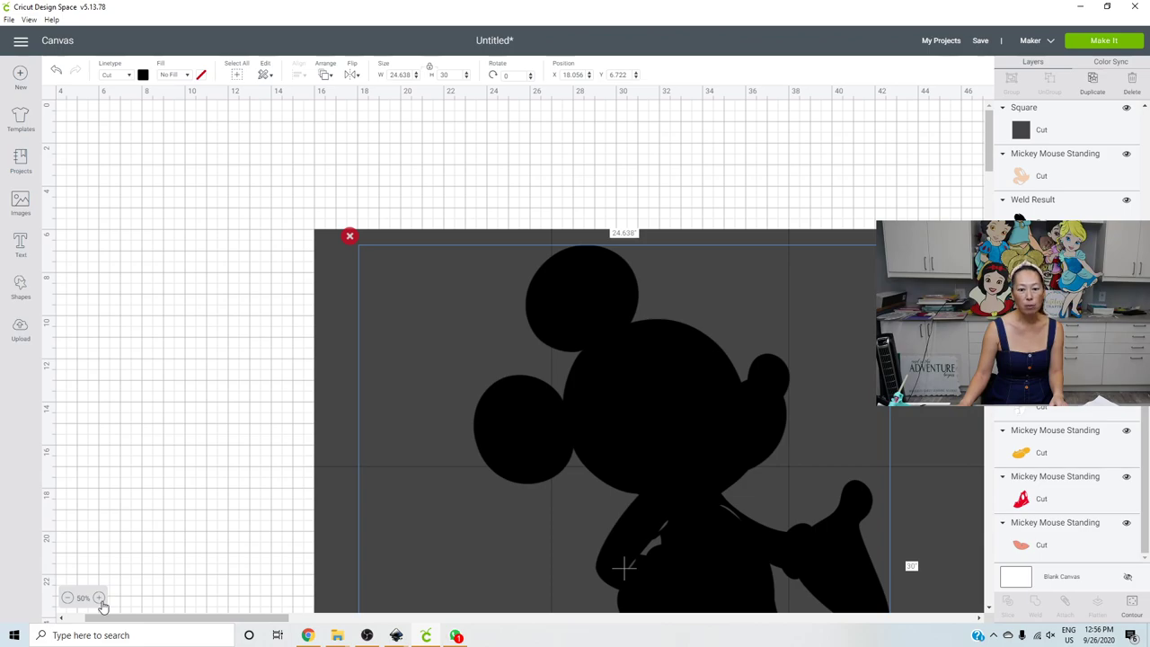
left_click(101, 600)
left_click_drag(123, 619, 192, 621)
scroll(381, 422, "down", 4)
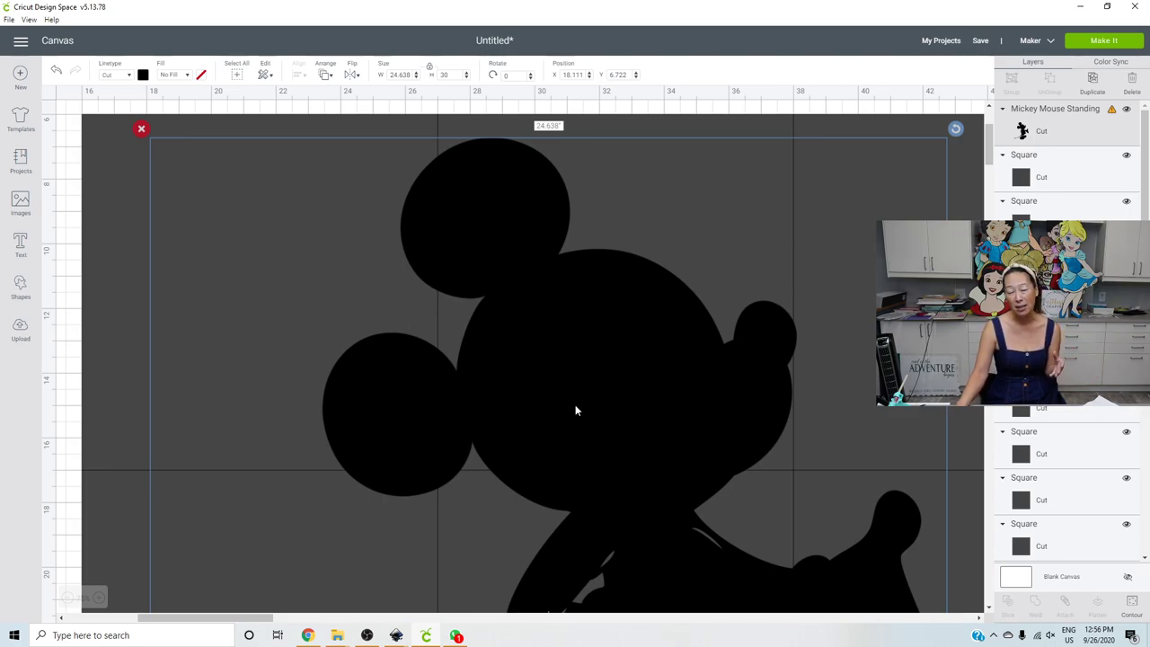
Shift the Mickey silhouette left over the squares
scroll(576, 411, "down", 2)
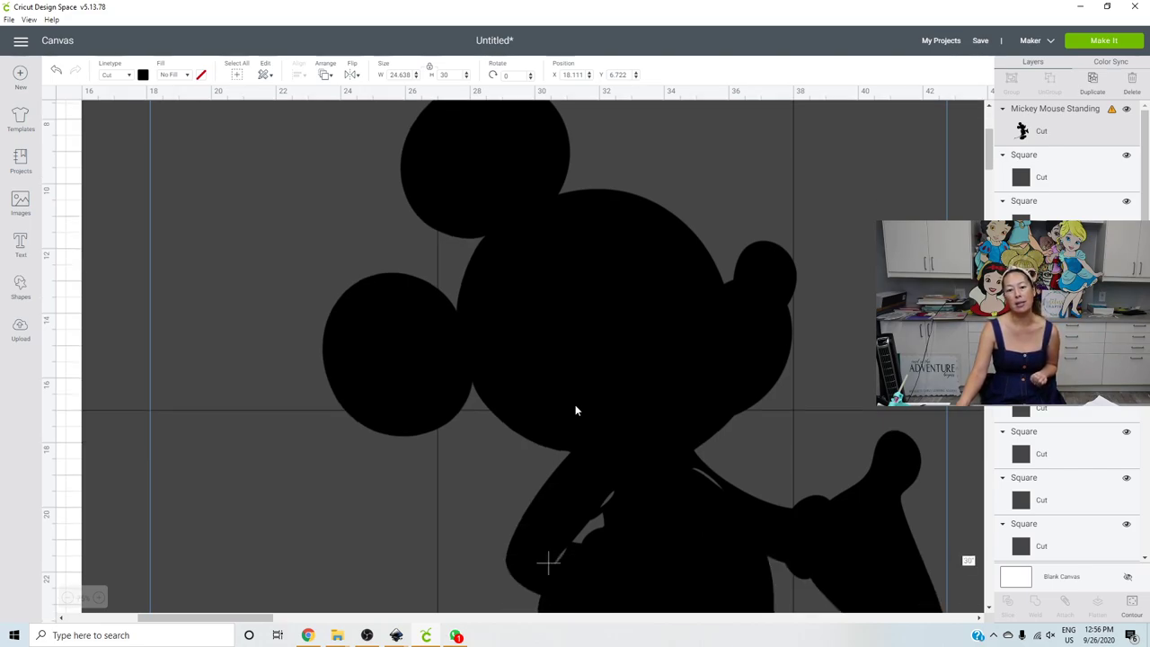
scroll(575, 410, "up", 2)
left_click_drag(623, 411, 511, 408)
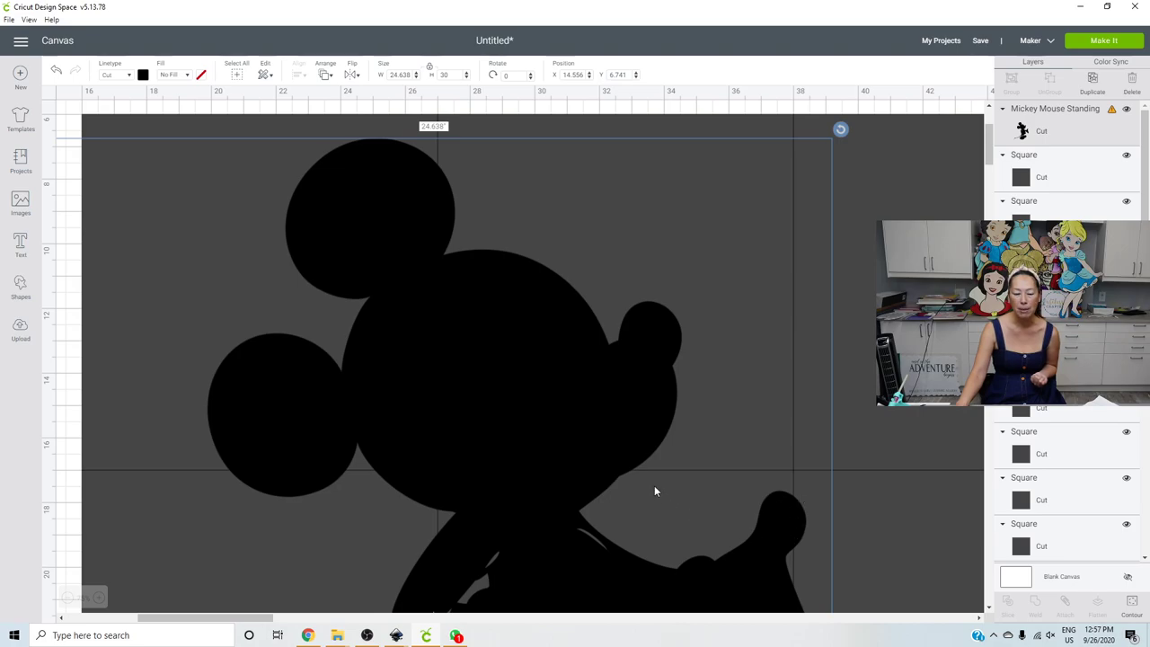
scroll(652, 488, "down", 10)
scroll(629, 492, "down", 3)
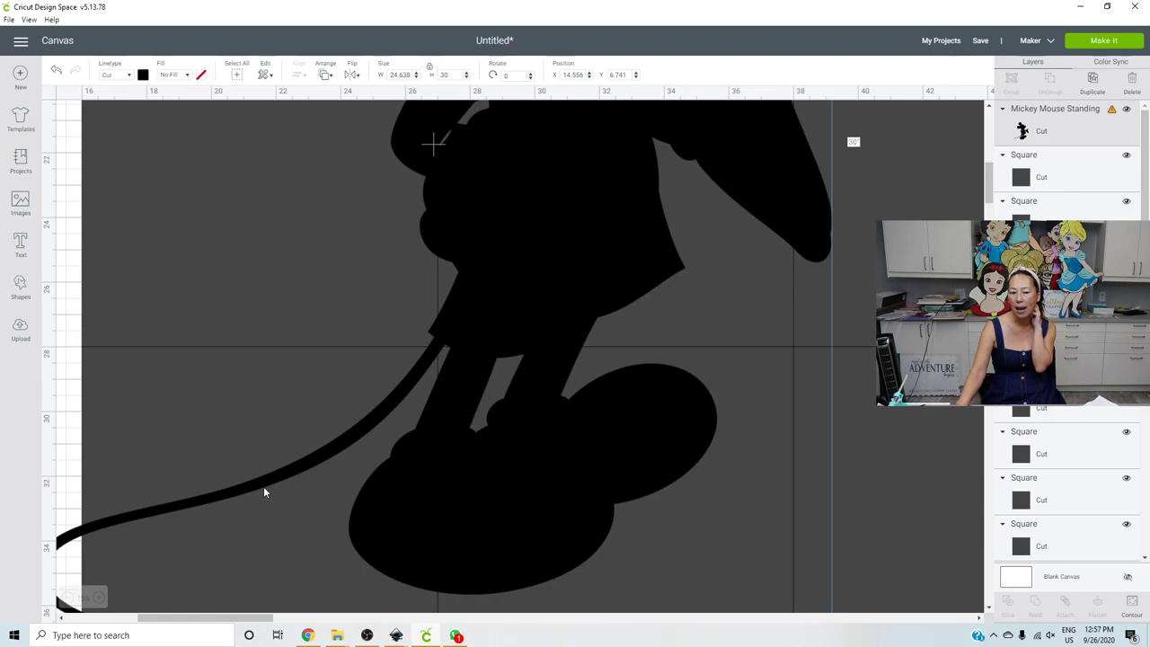
scroll(264, 492, "down", 5)
scroll(264, 493, "up", 4)
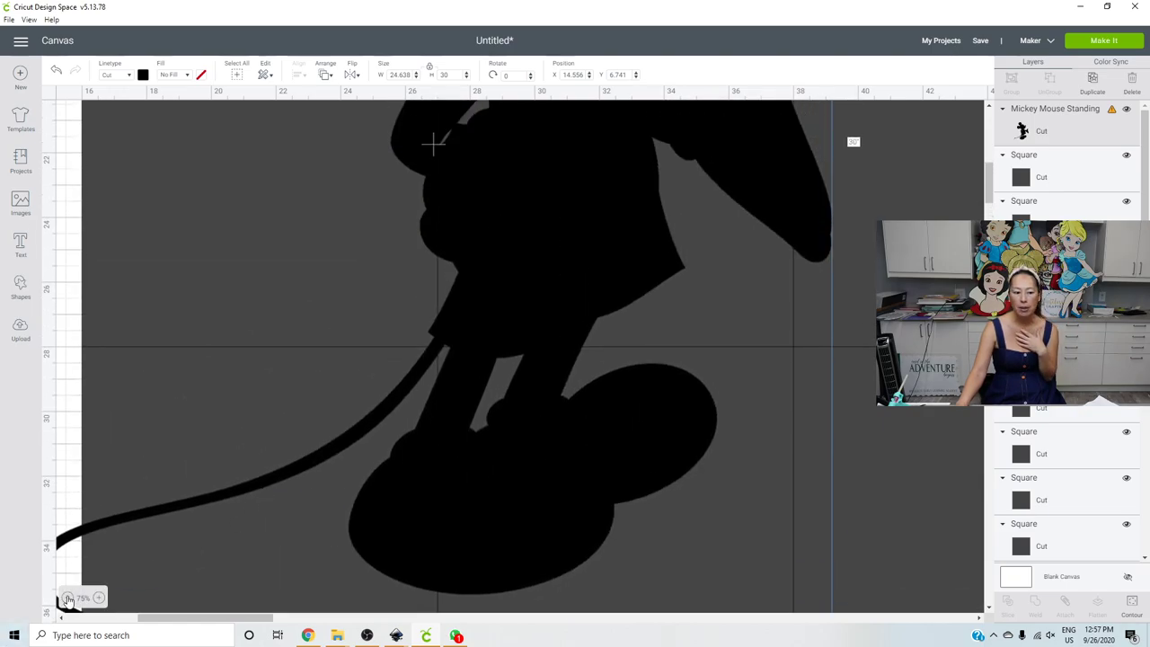
Move the silhouette right and down to X 22.5, Y 8.852 within the square grid
left_click(67, 599)
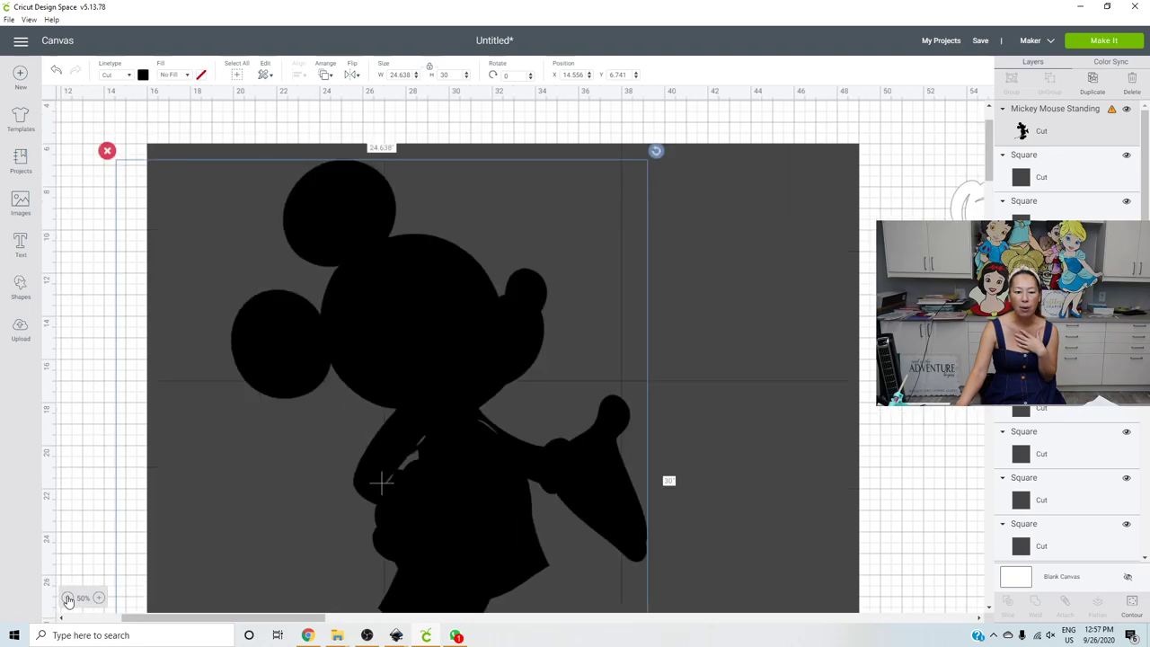
left_click(67, 599)
left_click_drag(297, 289, 340, 303)
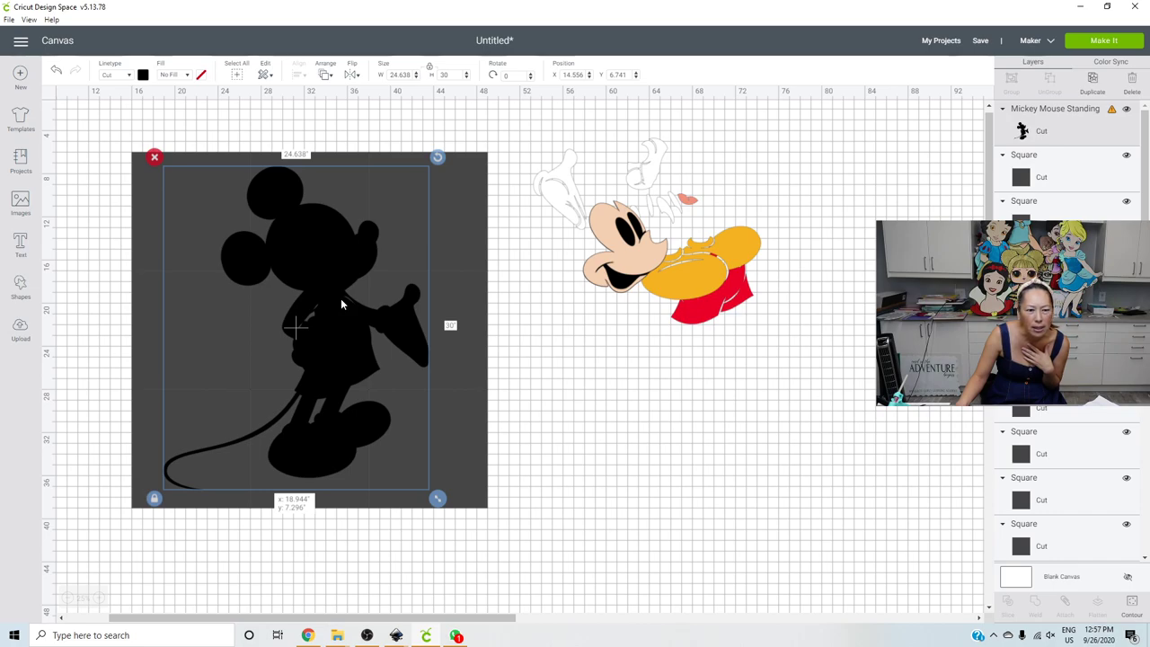
left_click_drag(341, 300, 384, 293)
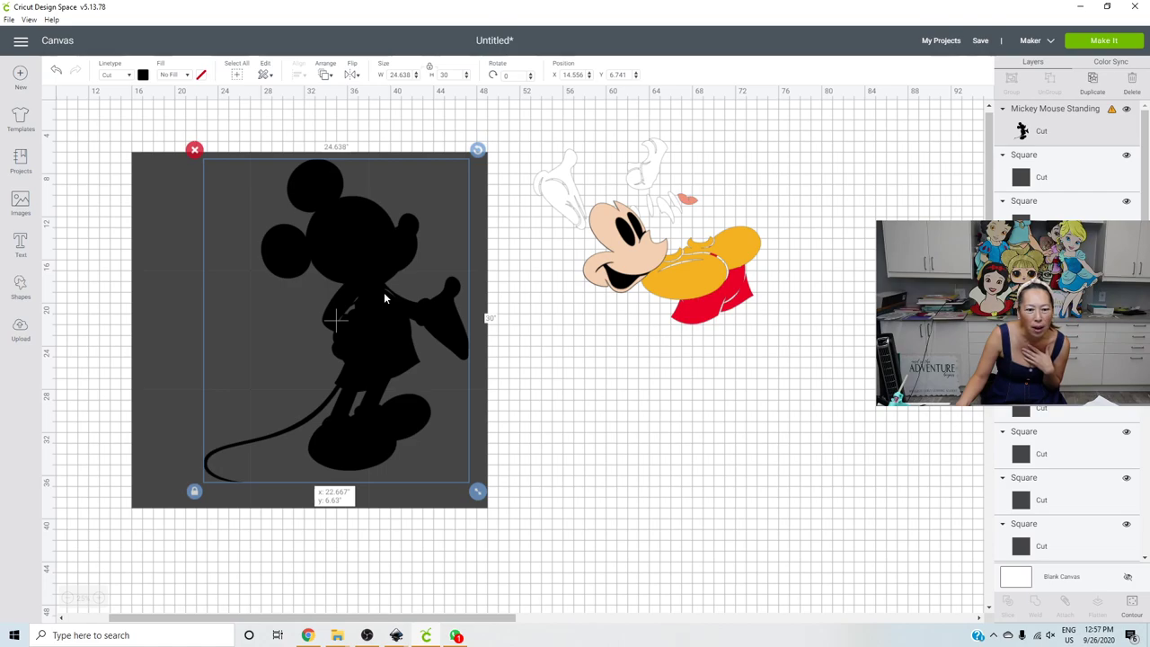
left_click_drag(384, 291, 379, 321)
left_click(99, 597)
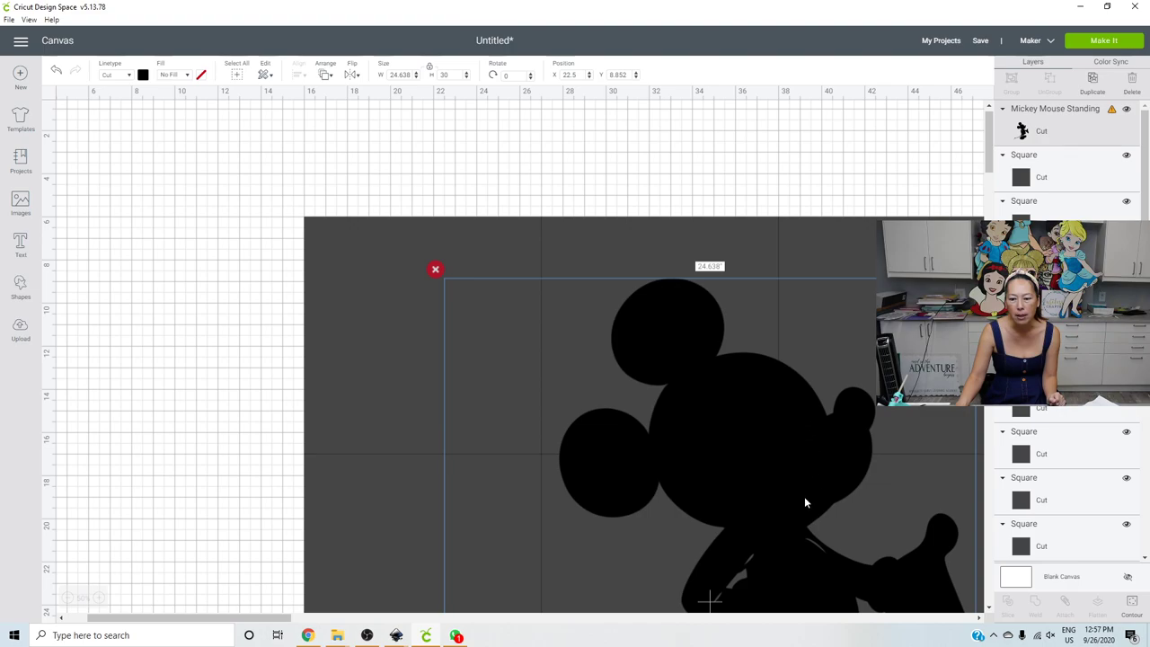
scroll(806, 500, "down", 5)
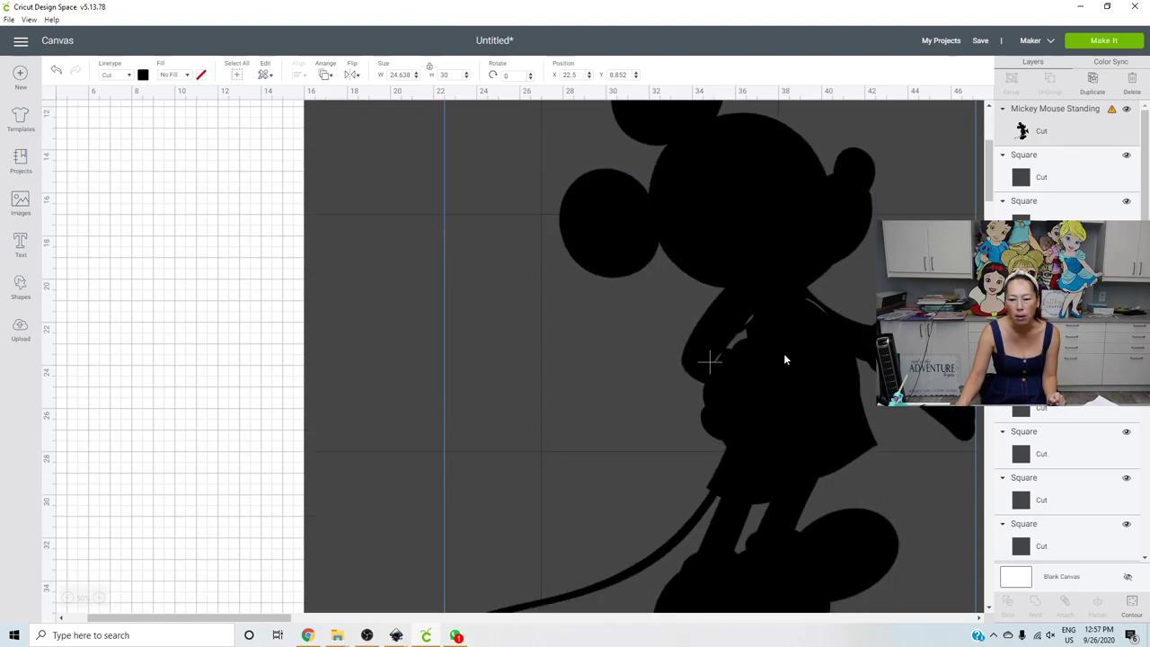
scroll(774, 487, "down", 5)
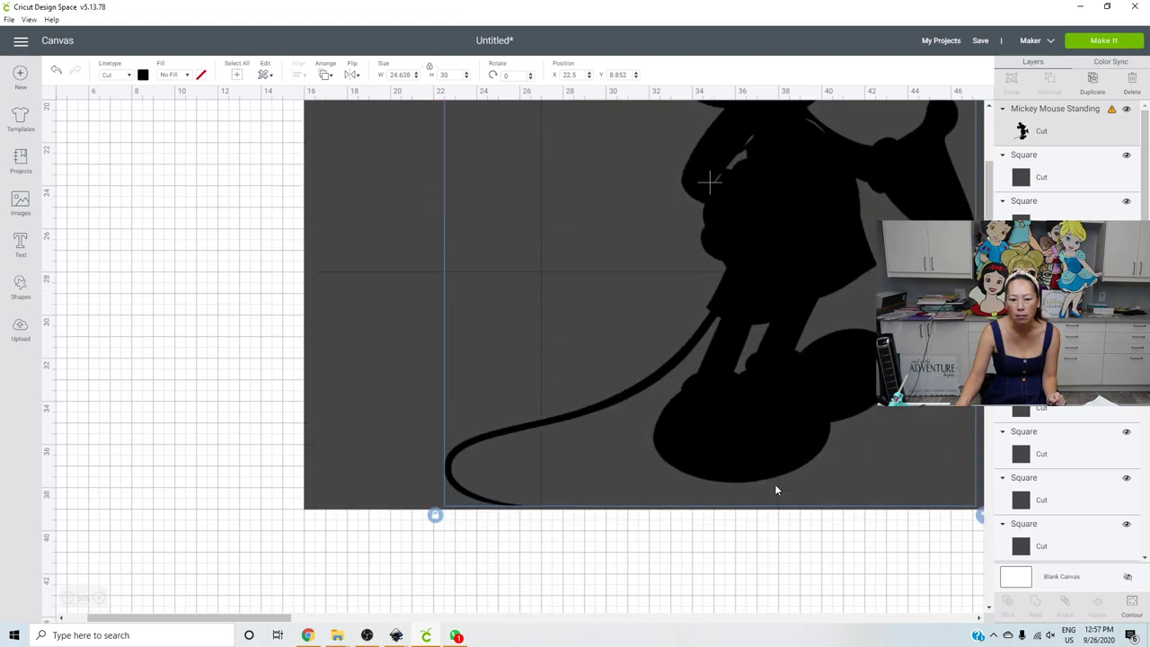
Delete the top-left square and the one below it, leaving an L-shaped block of squares
left_click(66, 598)
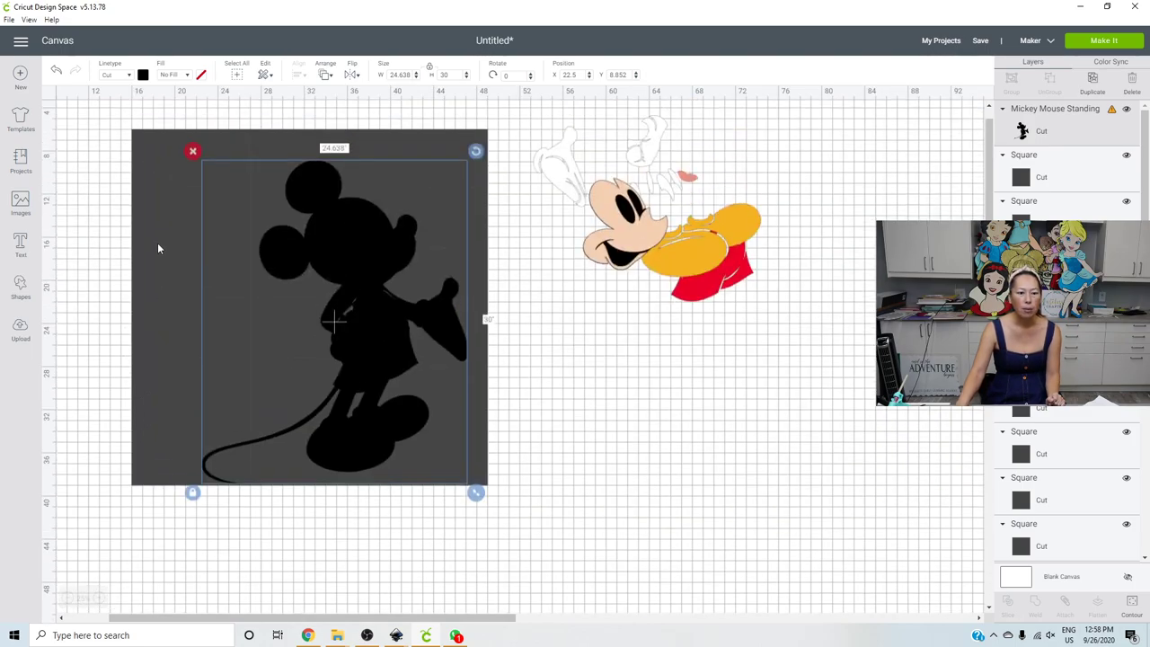
left_click(158, 193)
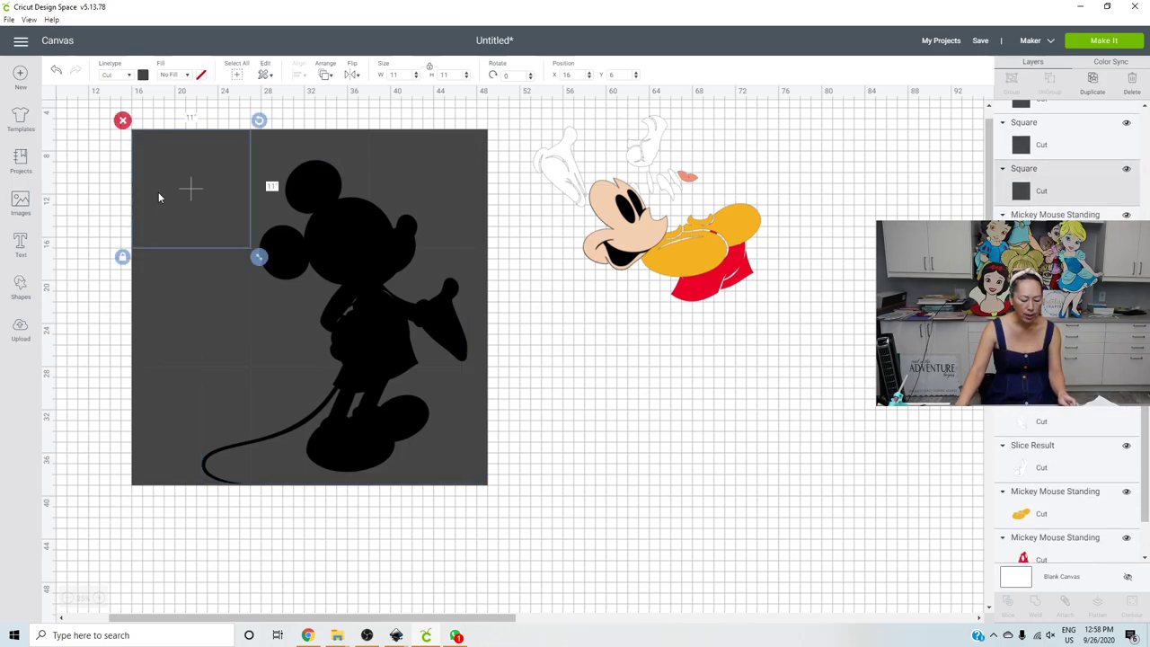
key("ctrl+z")
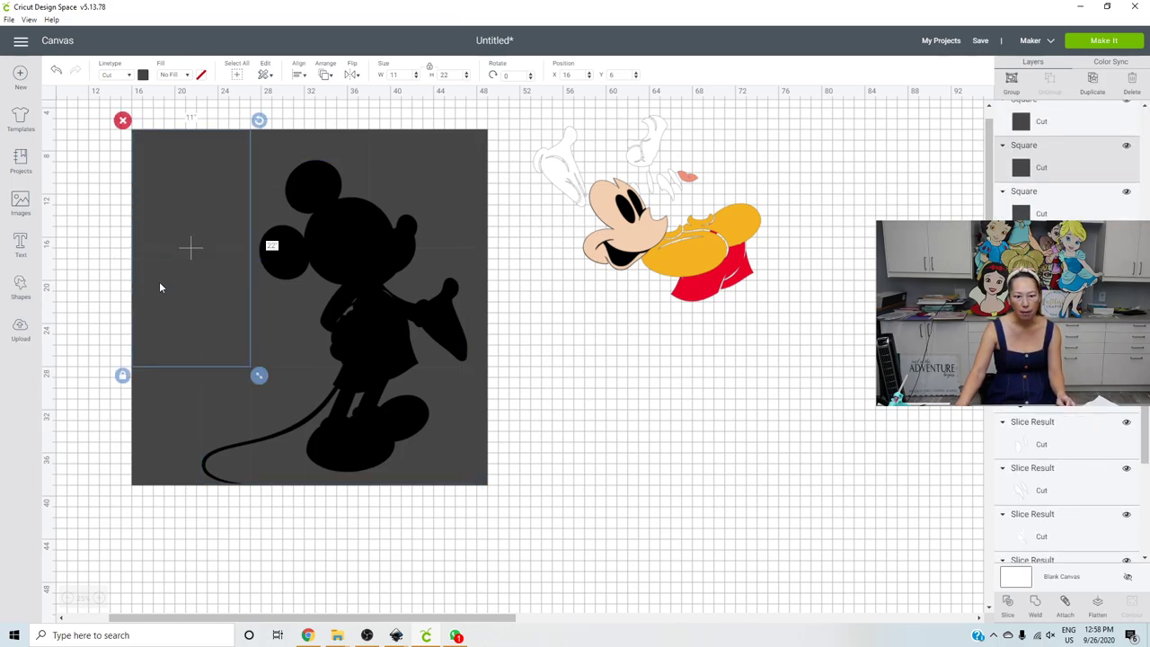
key("Delete")
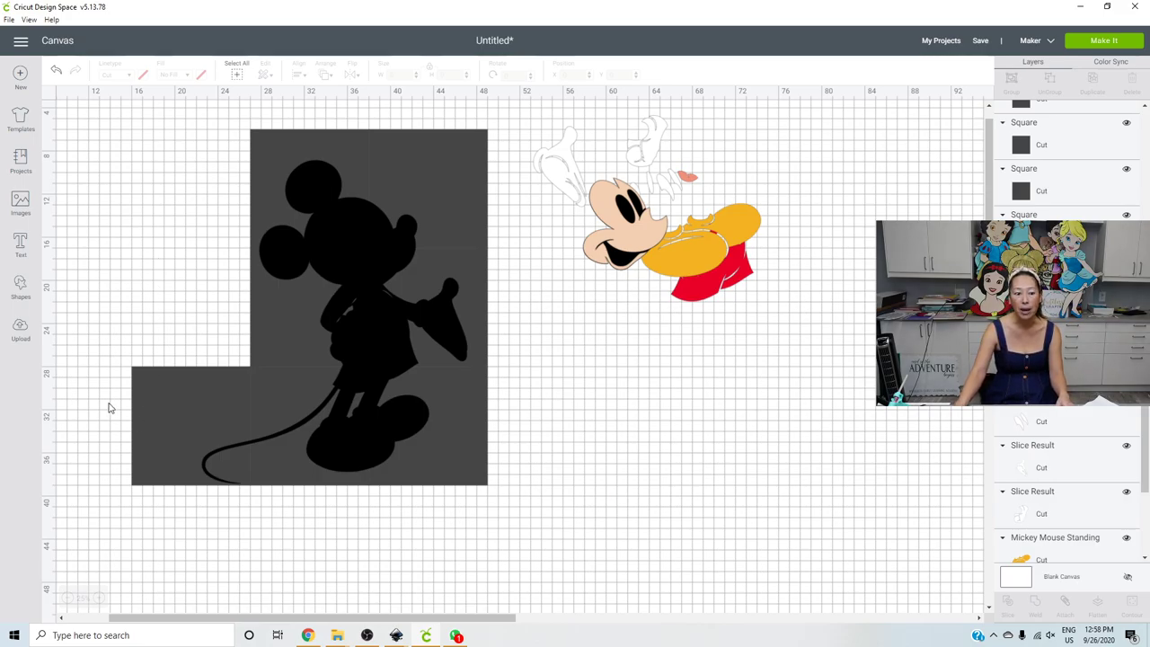
Slice the silhouette against the squares, delete a leftover slice result, and undo a second slice
left_click_drag(94, 363, 226, 517)
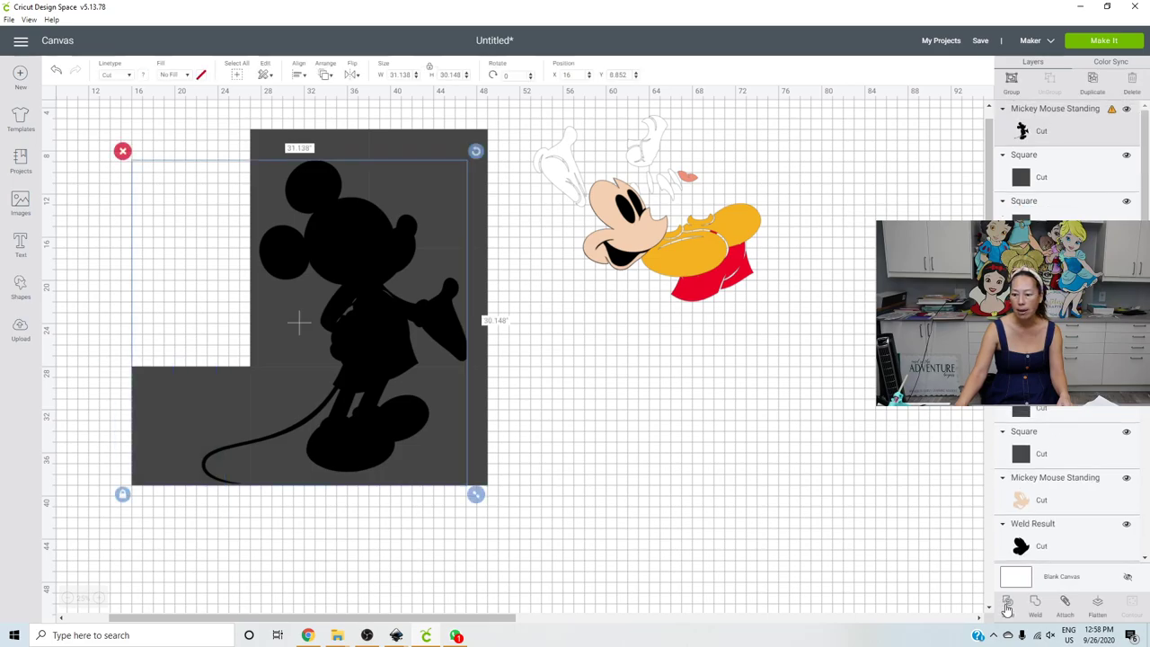
left_click(1009, 604)
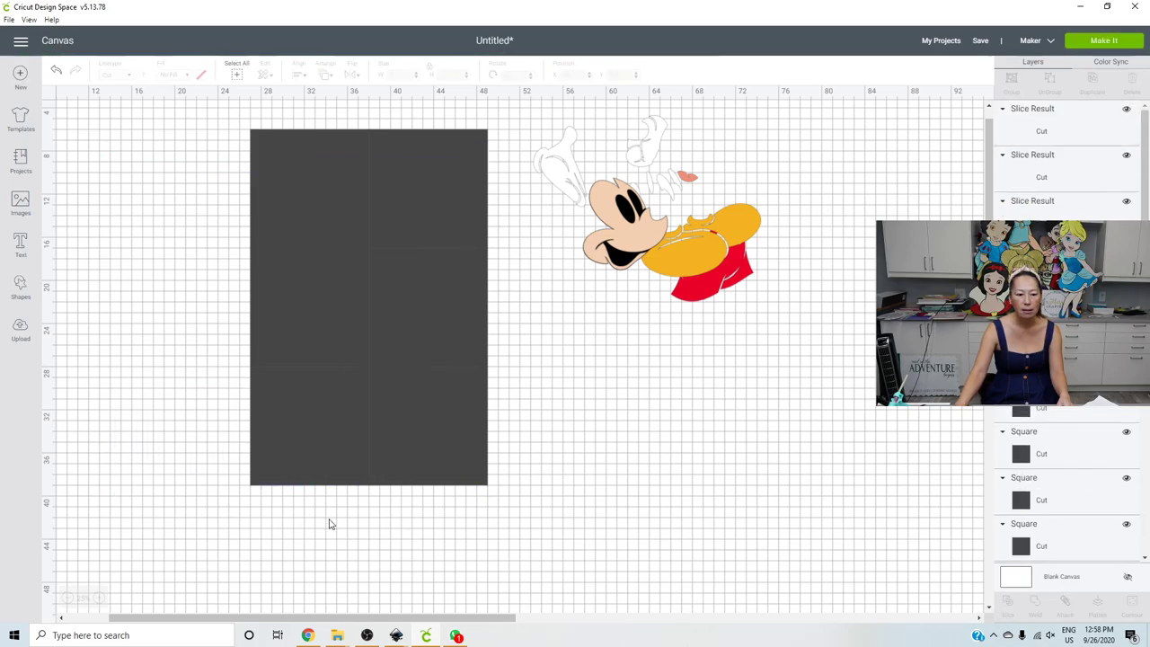
left_click_drag(329, 536, 304, 411)
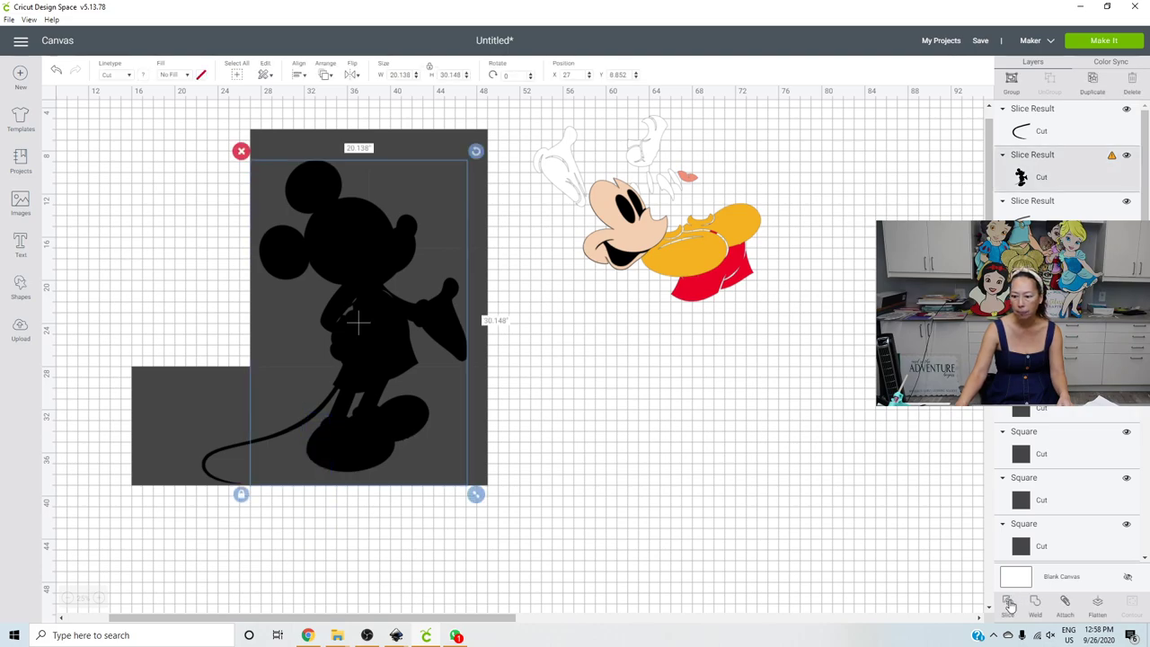
key("Delete")
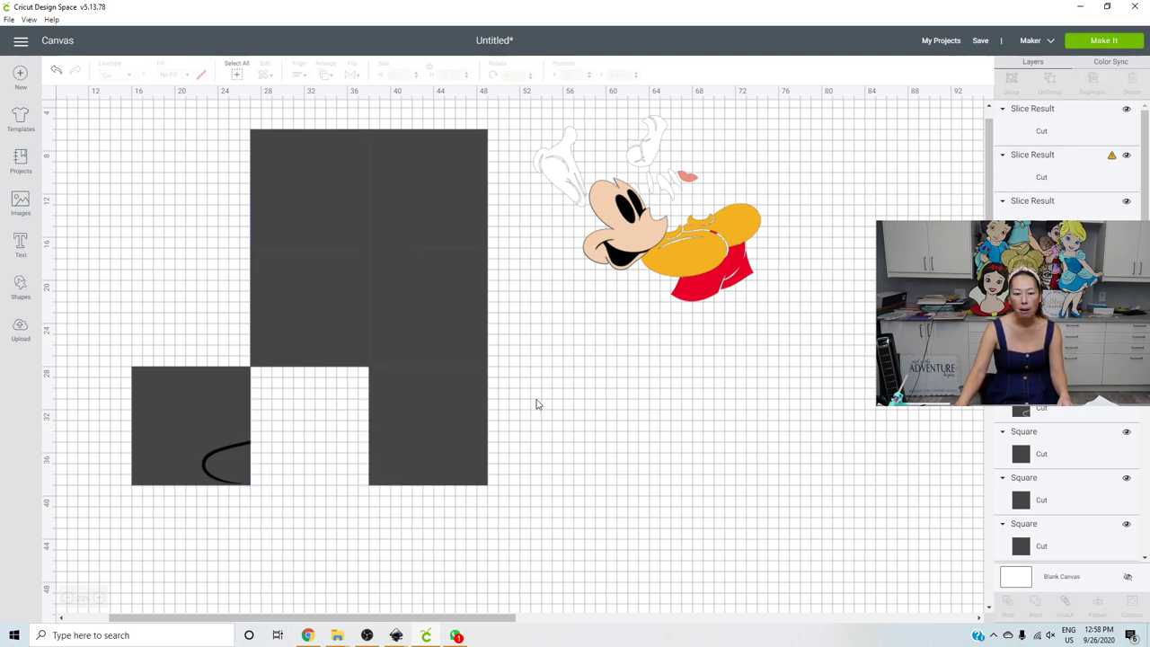
left_click_drag(543, 404, 410, 432)
left_click(1008, 607)
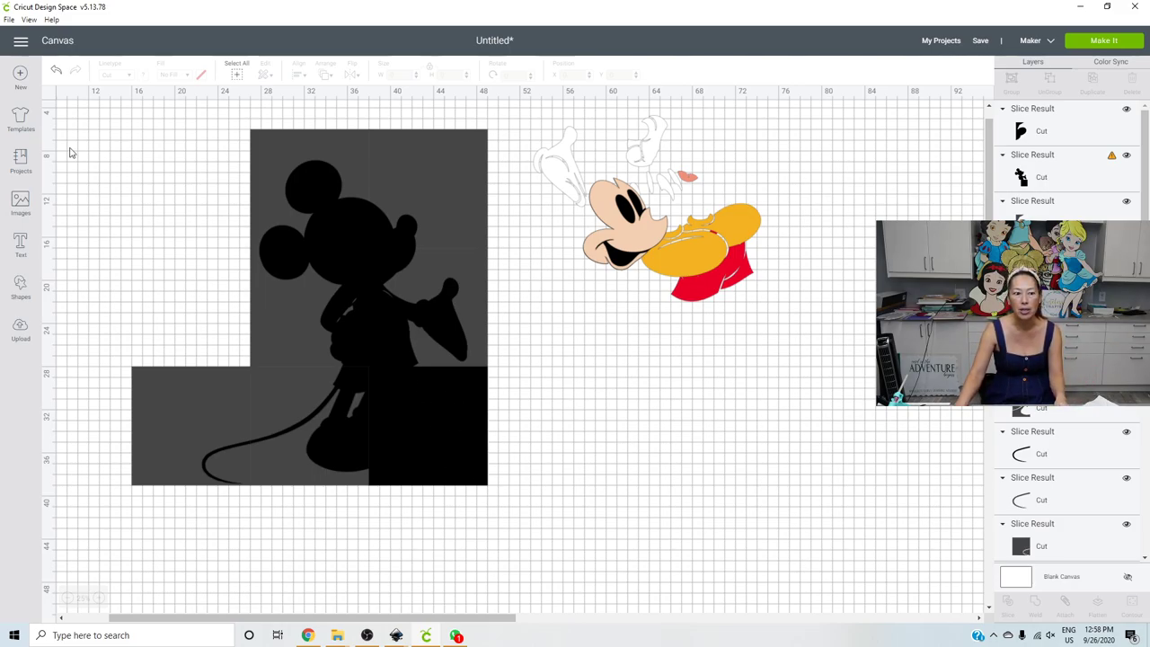
left_click(56, 72)
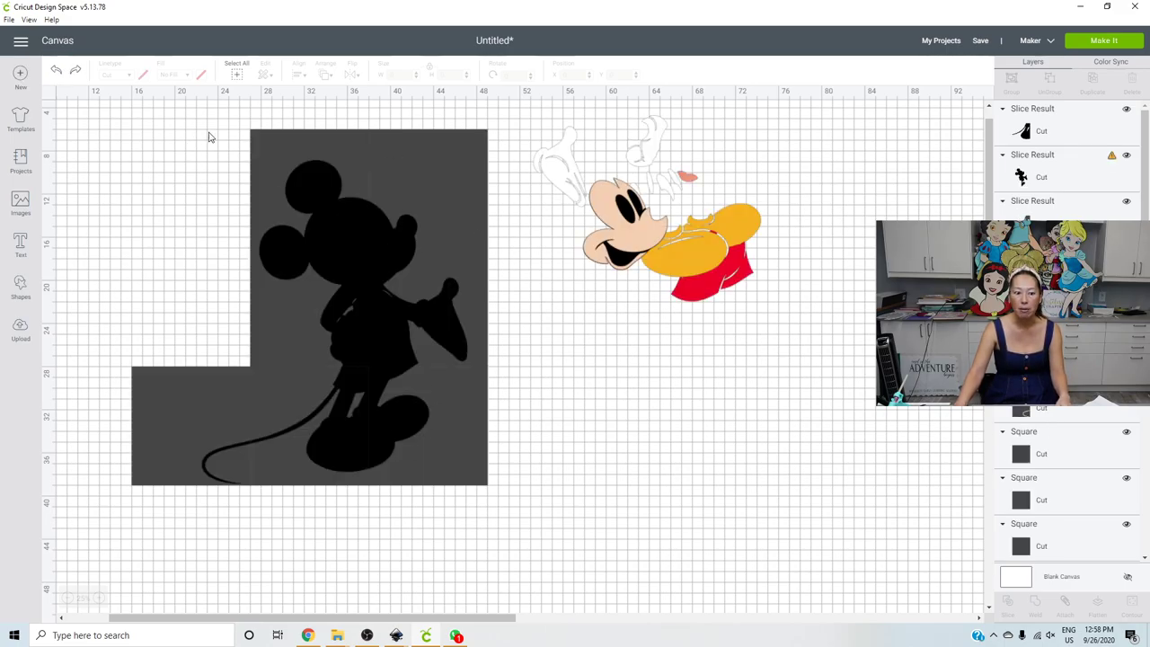
Slice the silhouette out of the grey squares beneath it, restoring any pieces deleted by mistake
left_click_drag(209, 128, 314, 186)
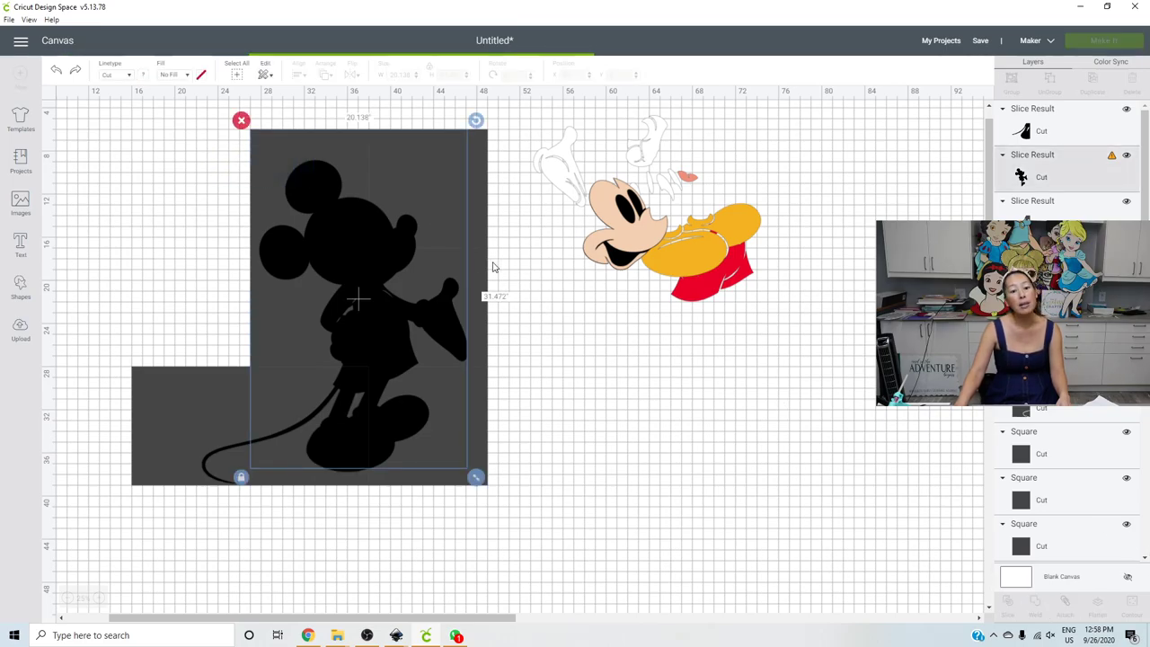
key("Delete")
key("ctrl+z")
left_click_drag(208, 272, 330, 339)
left_click(1009, 603)
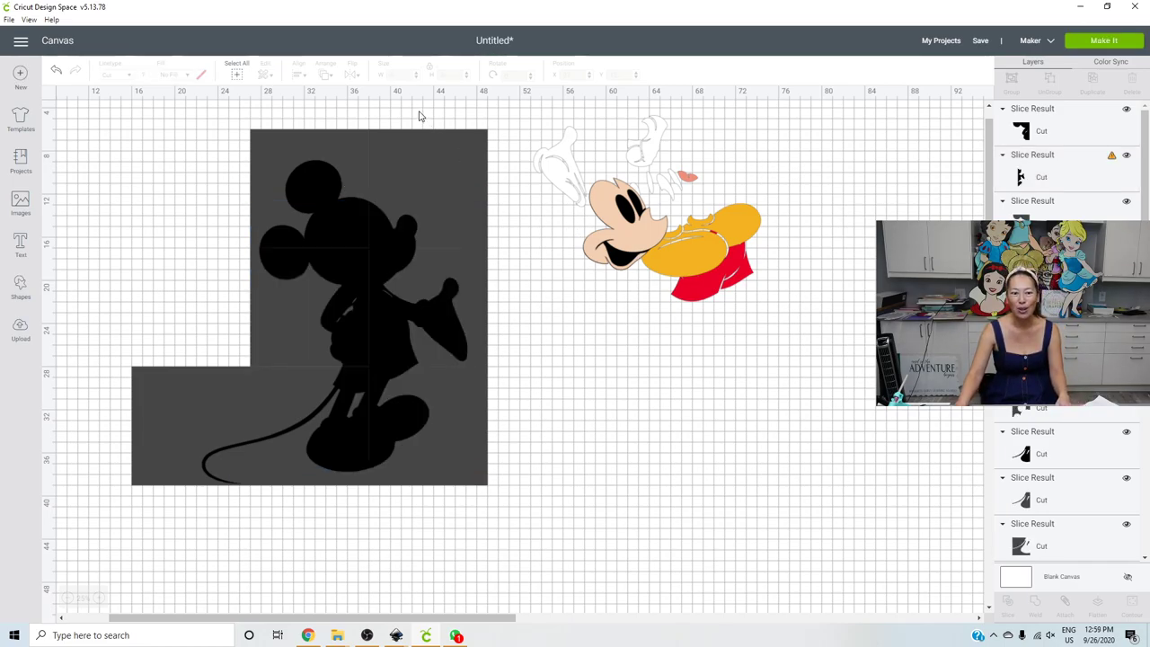
left_click_drag(417, 112, 419, 242)
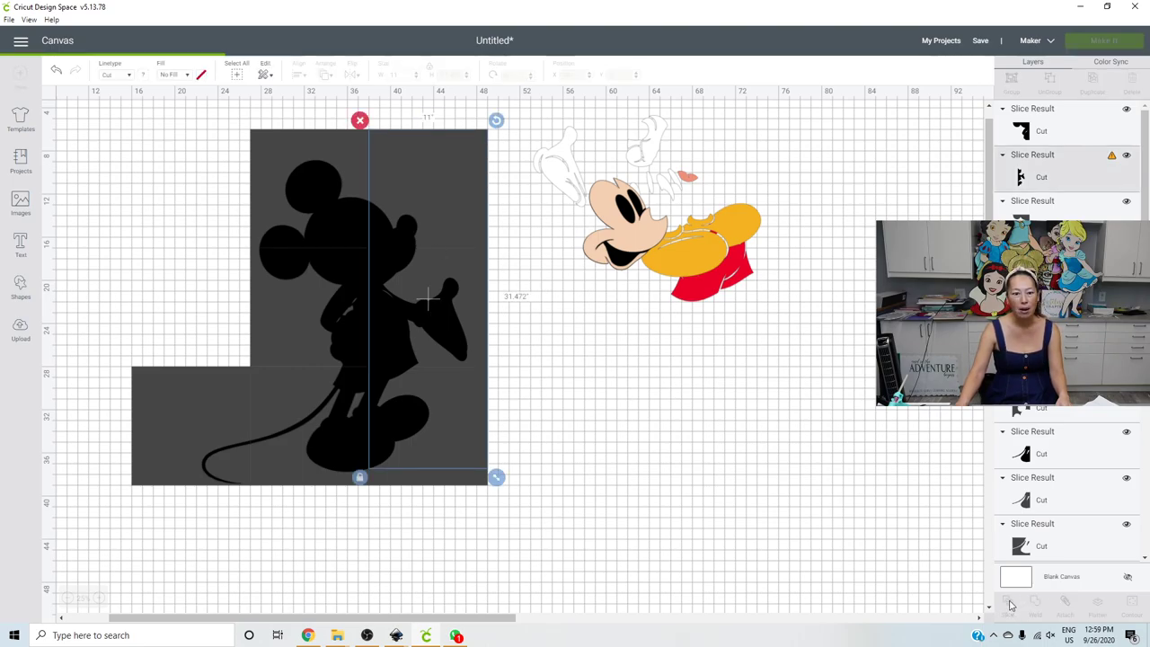
key("Delete")
key("ctrl+z")
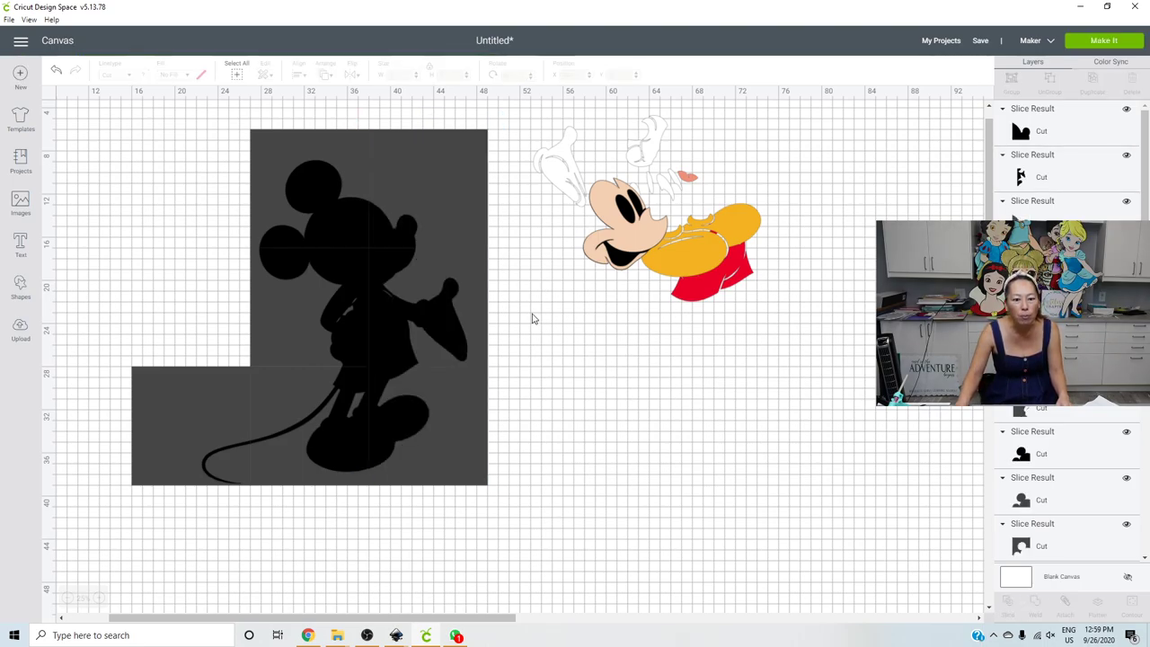
left_click_drag(530, 310, 422, 327)
key("Delete")
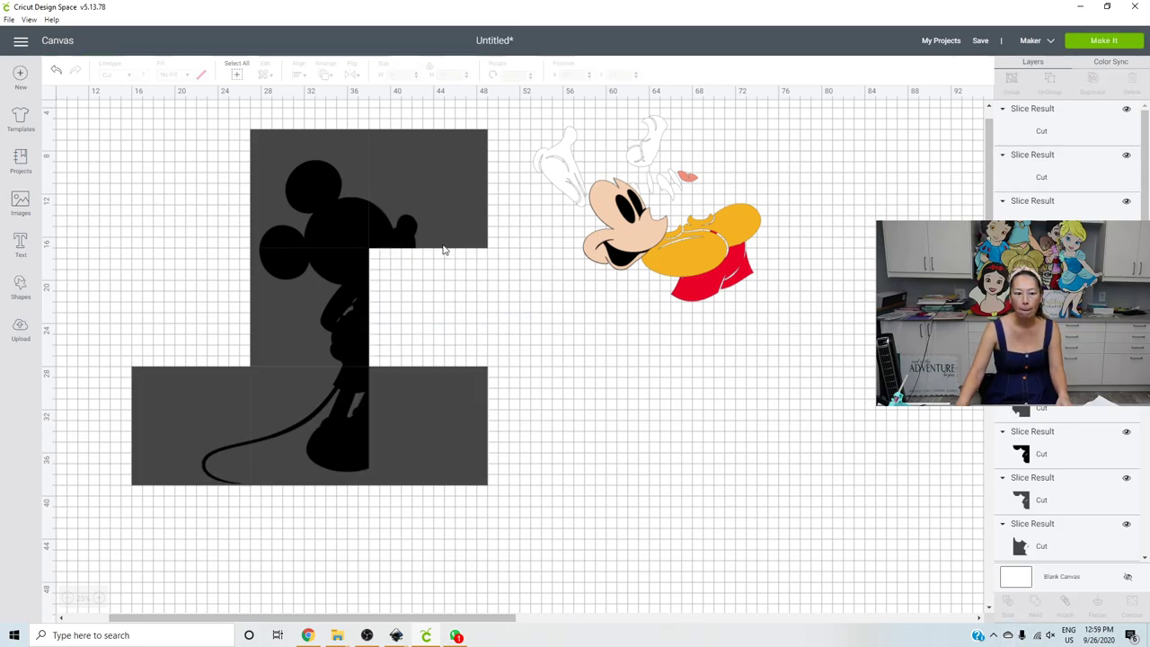
key("ctrl+z")
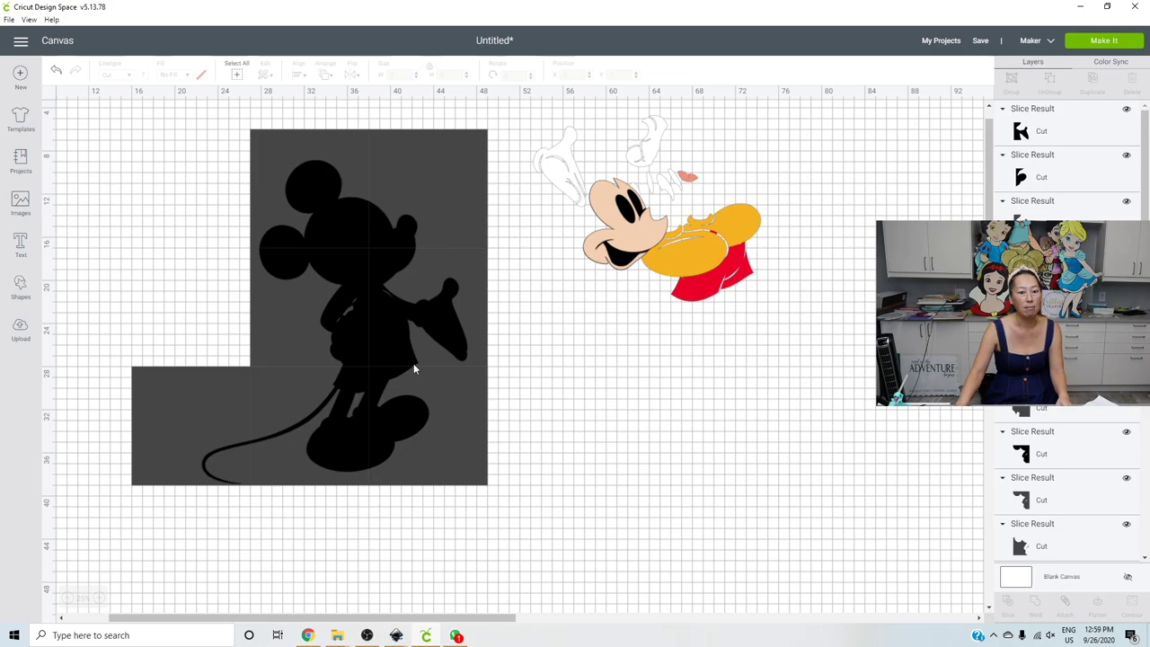
Move the head, small top piece, arm and torso slices below the coloured Mickey
left_click_drag(338, 220, 714, 419)
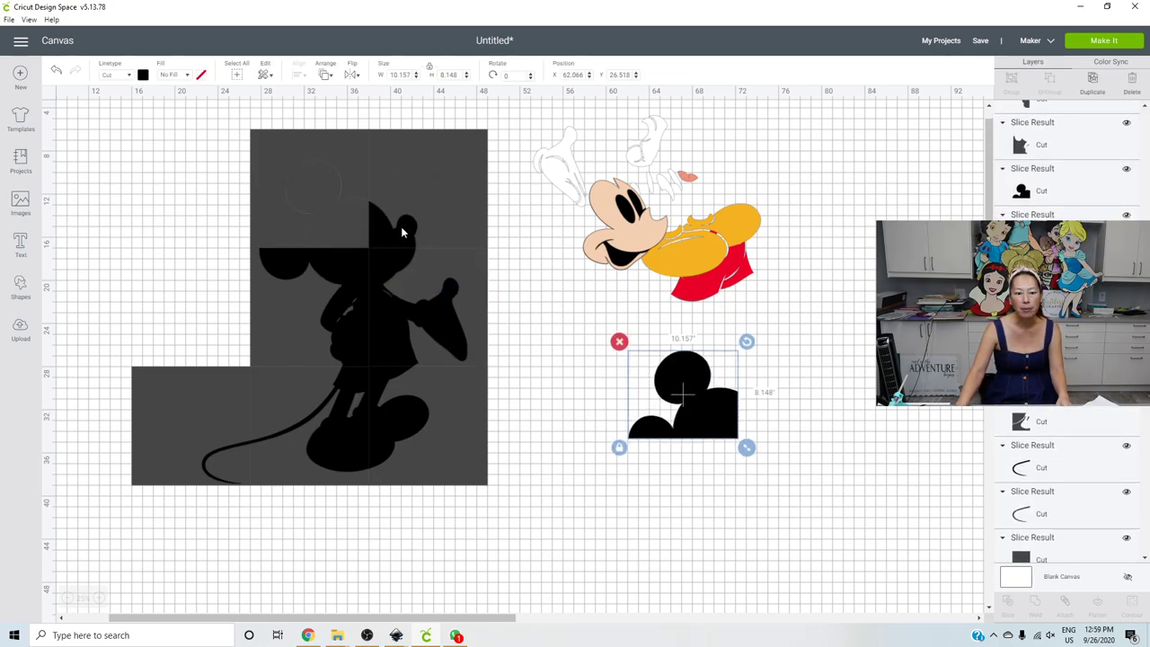
left_click(401, 227)
left_click_drag(404, 234, 777, 424)
left_click_drag(449, 305, 858, 534)
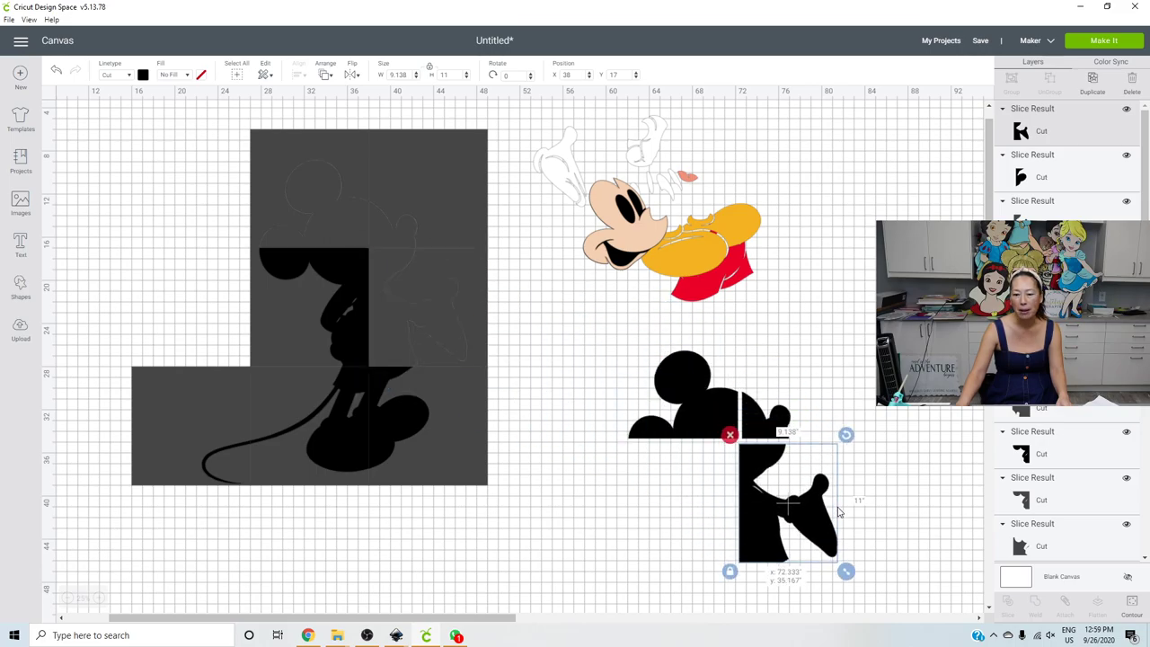
left_click(335, 282)
left_click_drag(335, 282, 790, 560)
scroll(467, 333, "down", 5)
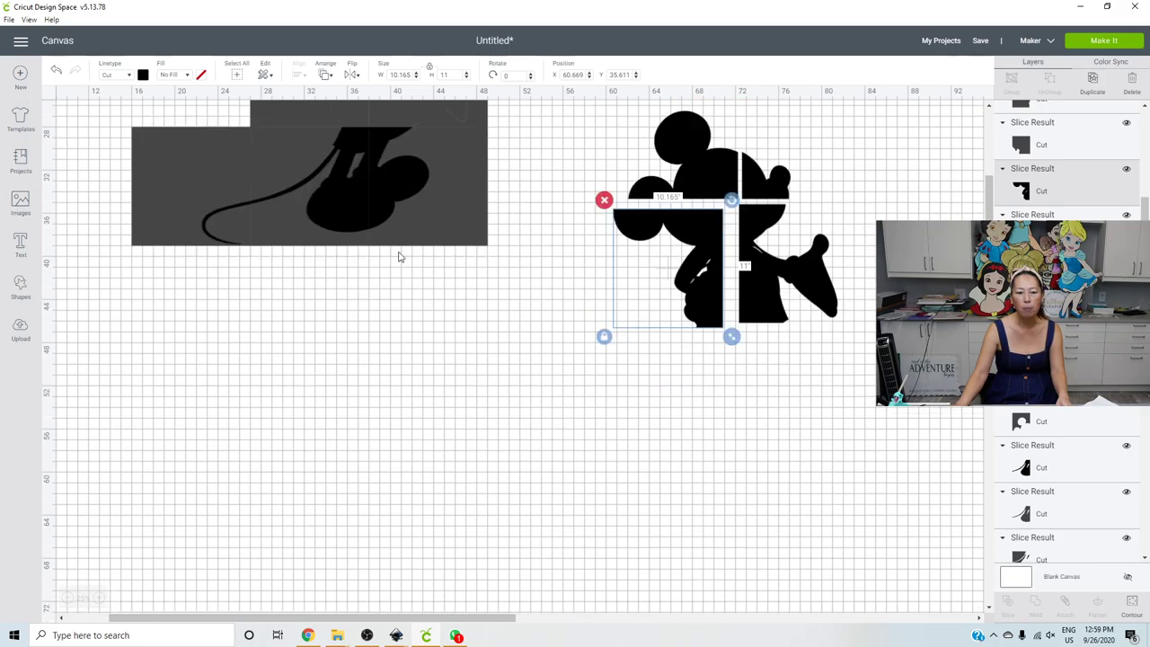
Slice the lower part free, move the leg and tail pieces over, and delete the leftover grey shapes
left_click(393, 182)
left_click(1008, 601)
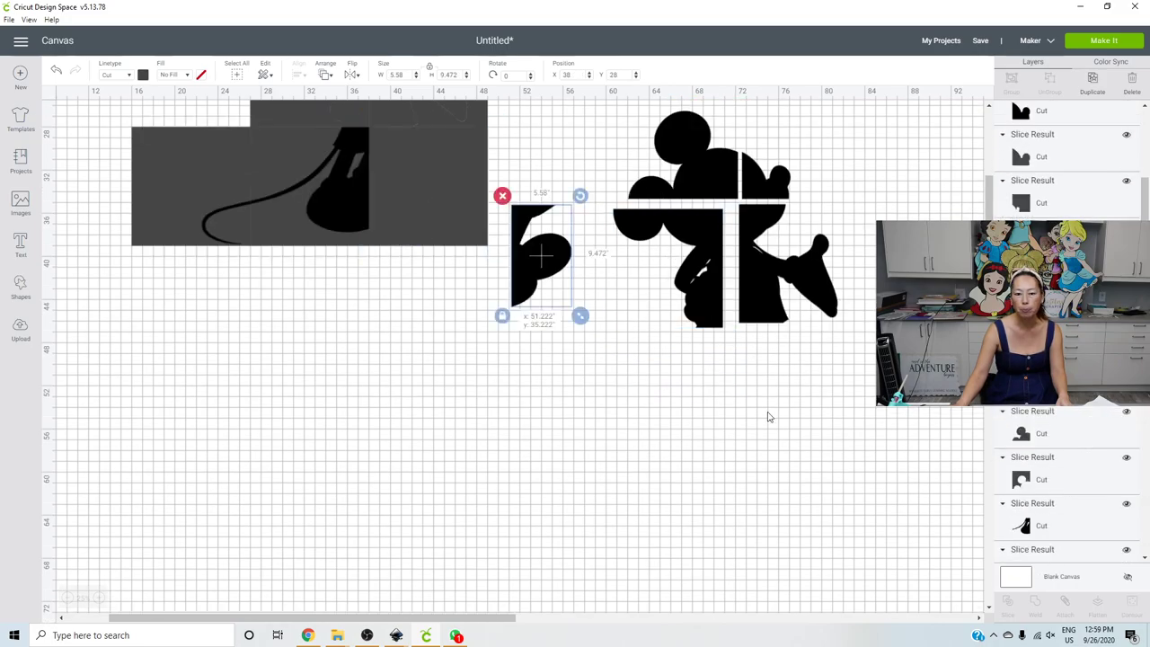
left_click_drag(539, 252, 802, 403)
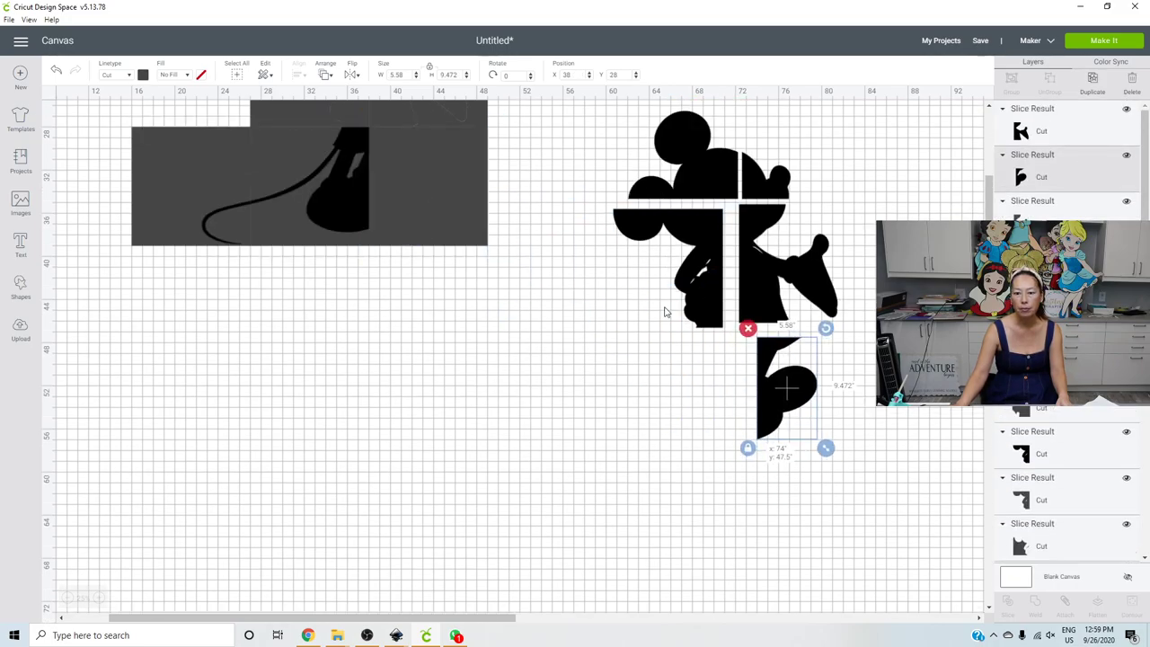
left_click(352, 190)
left_click_drag(351, 185, 710, 403)
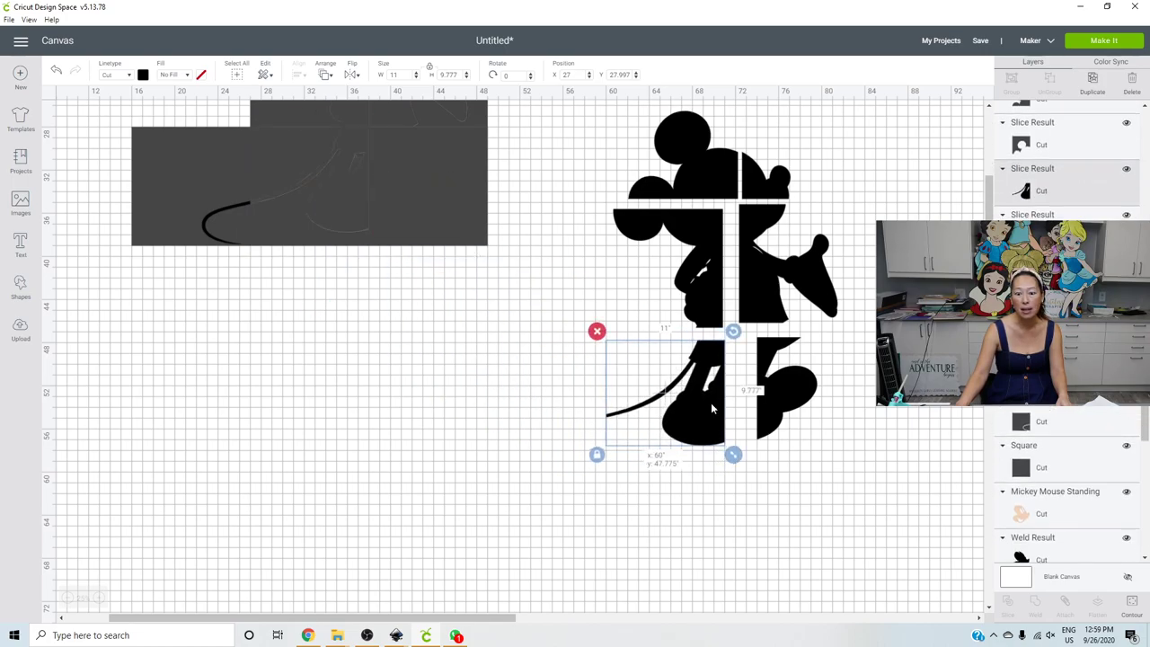
left_click(221, 208)
left_click_drag(221, 212, 518, 422)
scroll(80, 236, "up", 5)
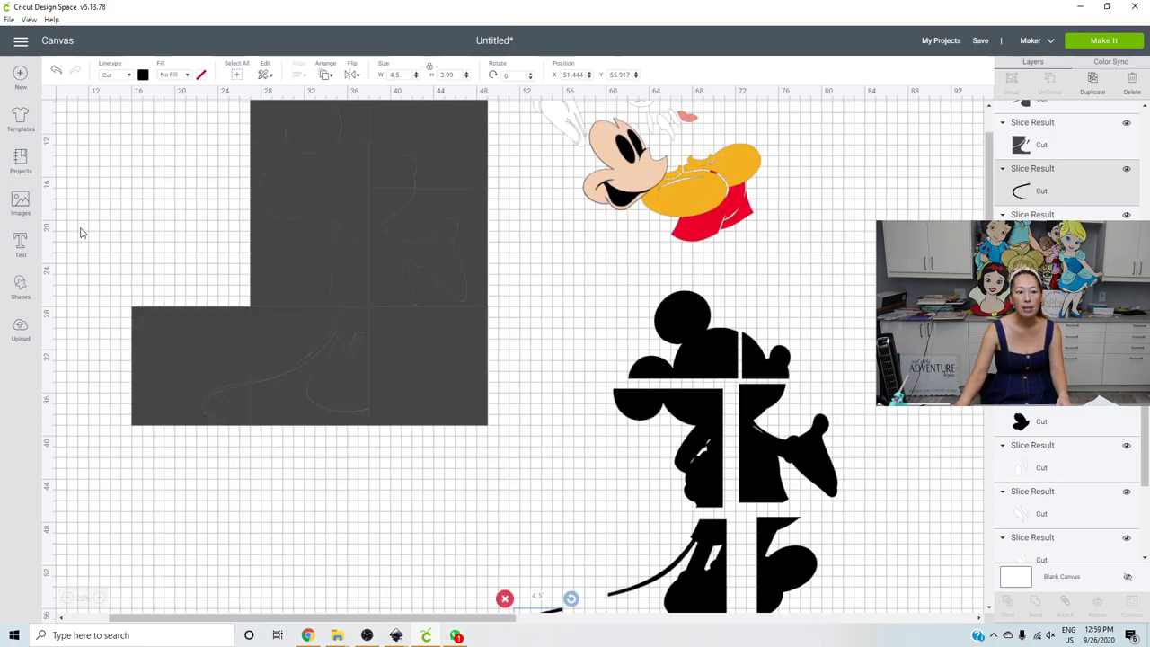
left_click_drag(75, 171, 411, 538)
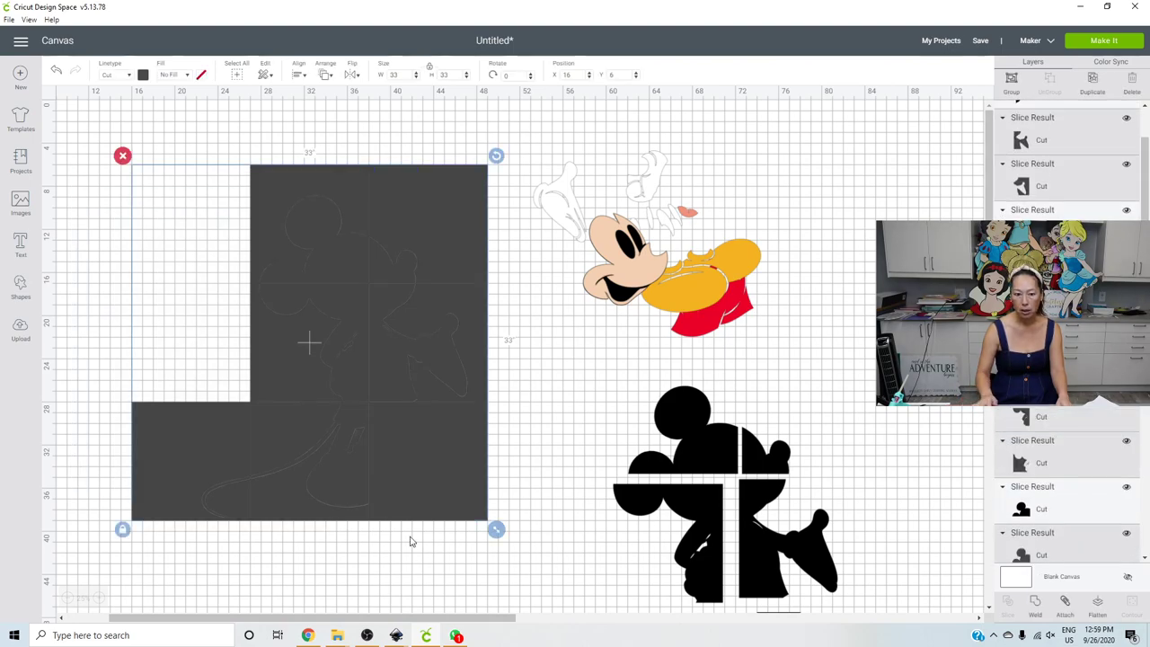
key("Delete")
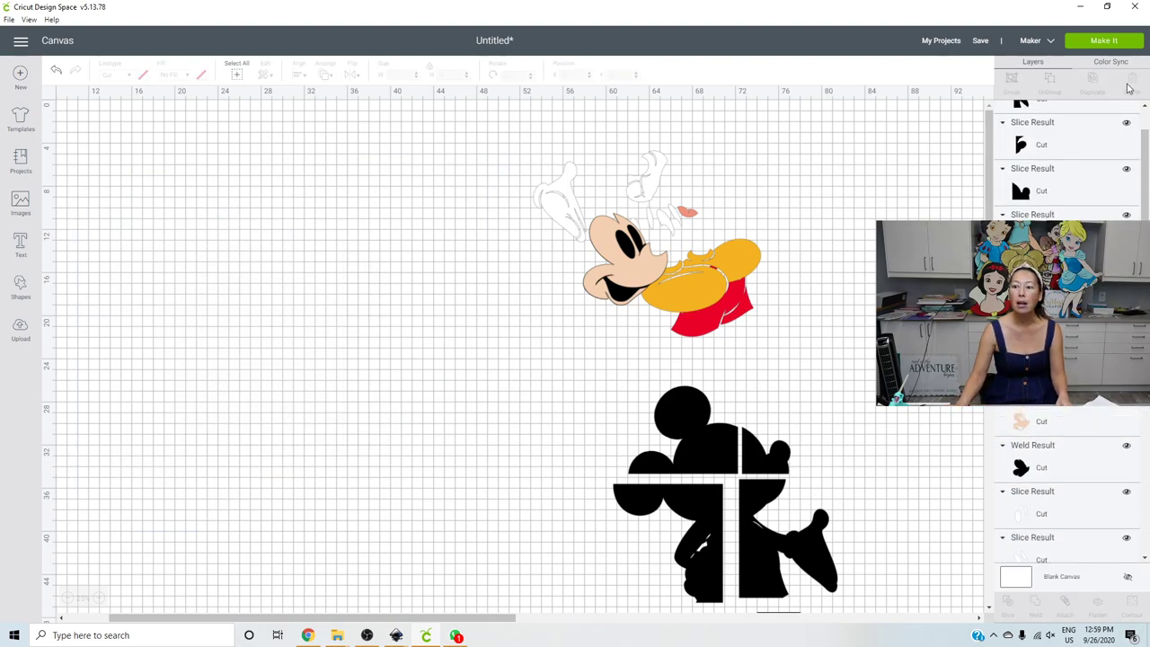
Enter the Prepare screen and drag mat 1's small pieces, body, head and ovals toward the top-left
left_click(1117, 42)
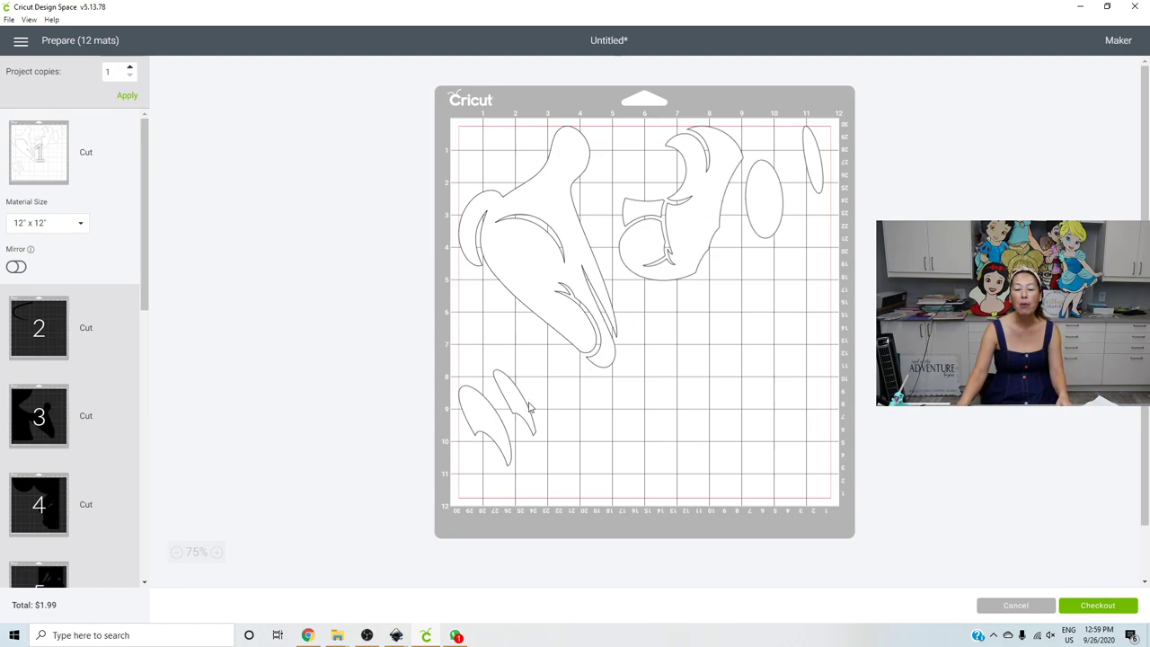
left_click_drag(525, 411, 510, 123)
left_click_drag(562, 261, 562, 306)
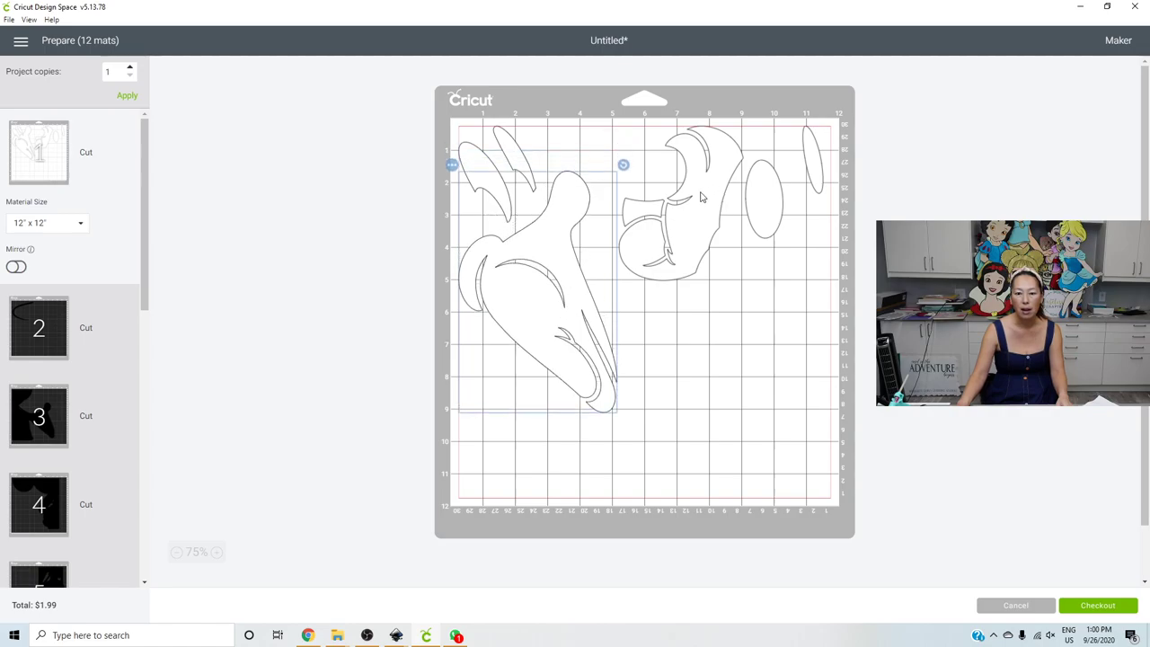
left_click_drag(702, 197, 675, 213)
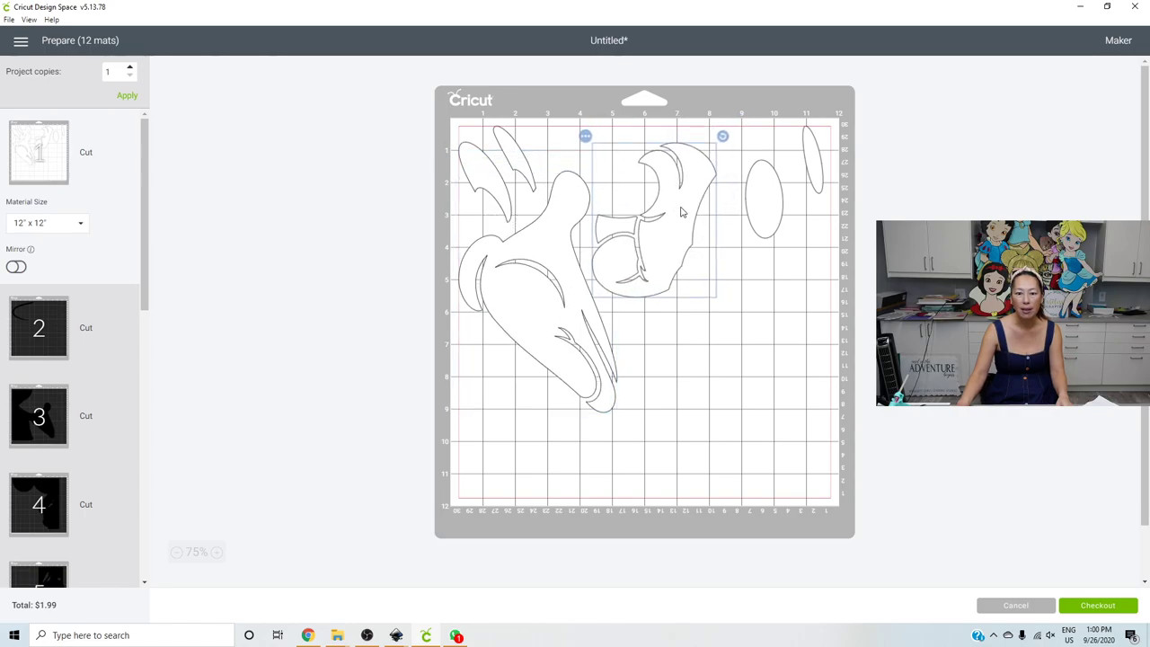
left_click(764, 193)
left_click_drag(763, 192, 680, 371)
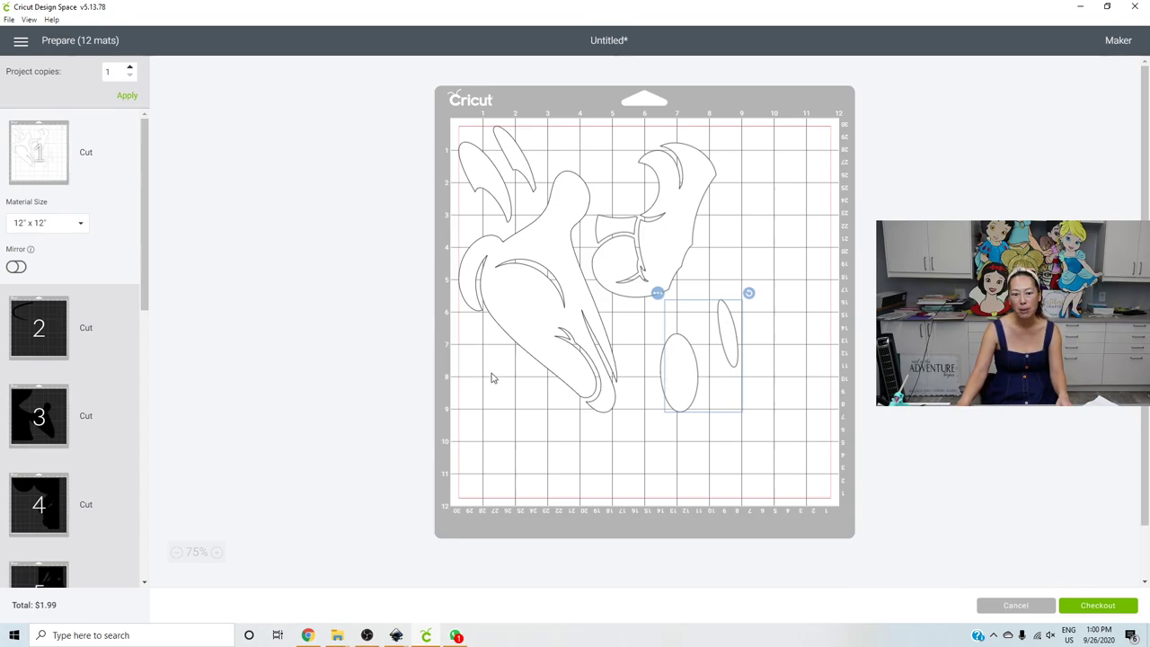
Rotate the large body piece about 30 degrees and move the head piece up near the top edge
left_click(554, 258)
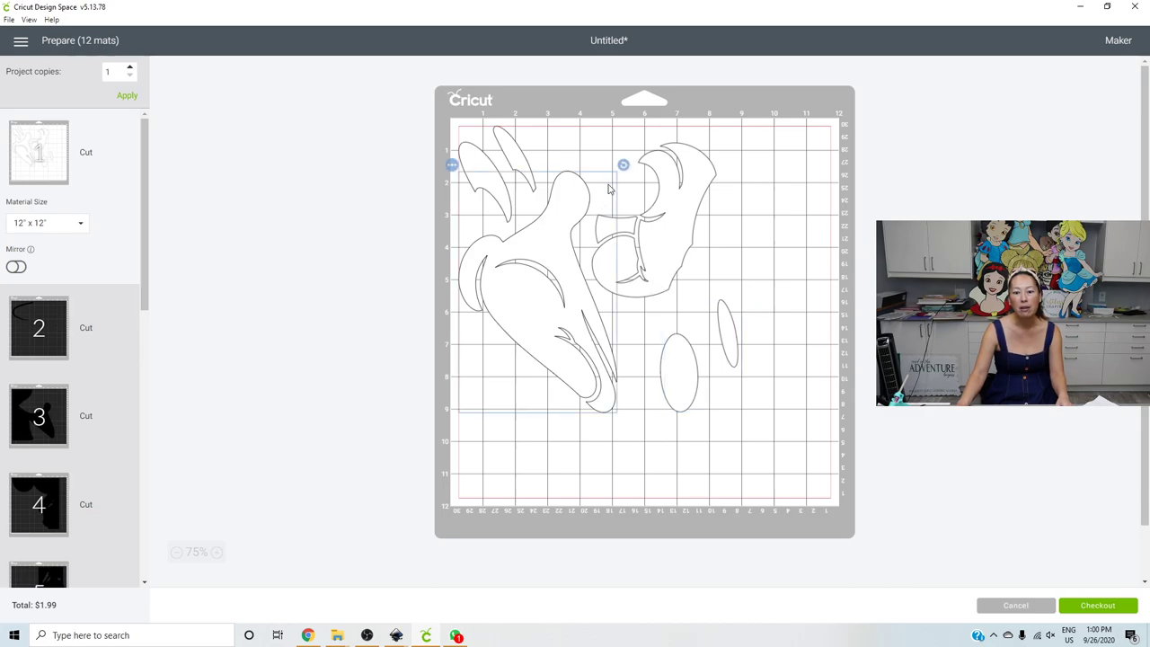
left_click_drag(623, 164, 606, 247)
left_click(669, 168)
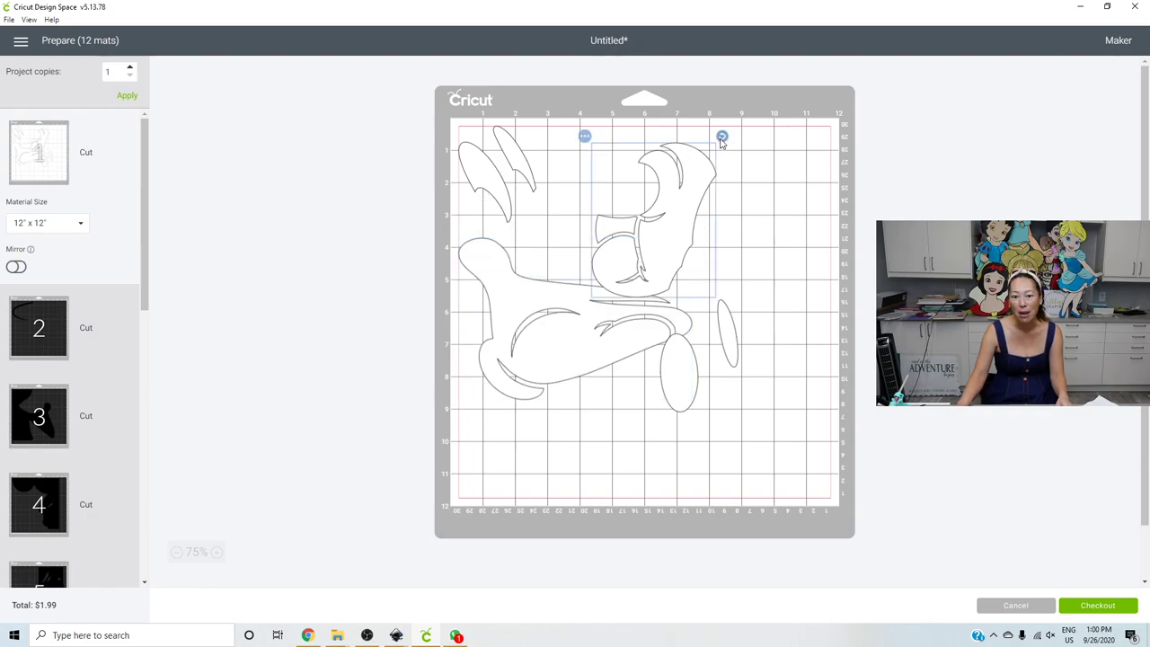
left_click_drag(721, 134, 537, 193)
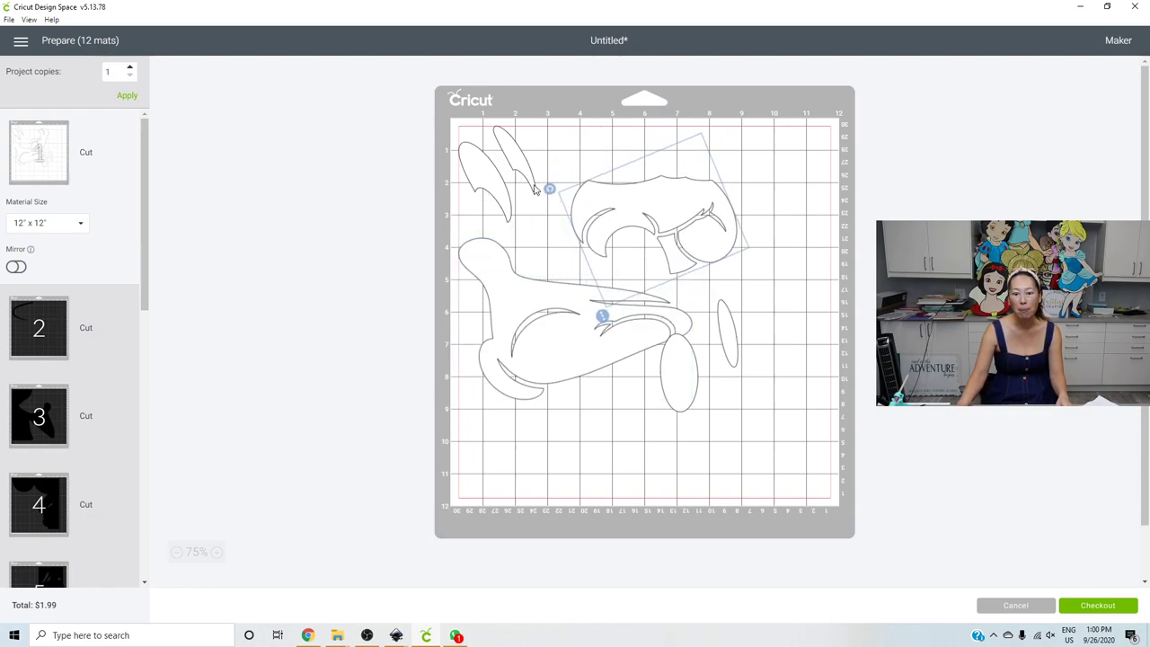
key("ctrl+z")
left_click_drag(654, 193, 623, 135)
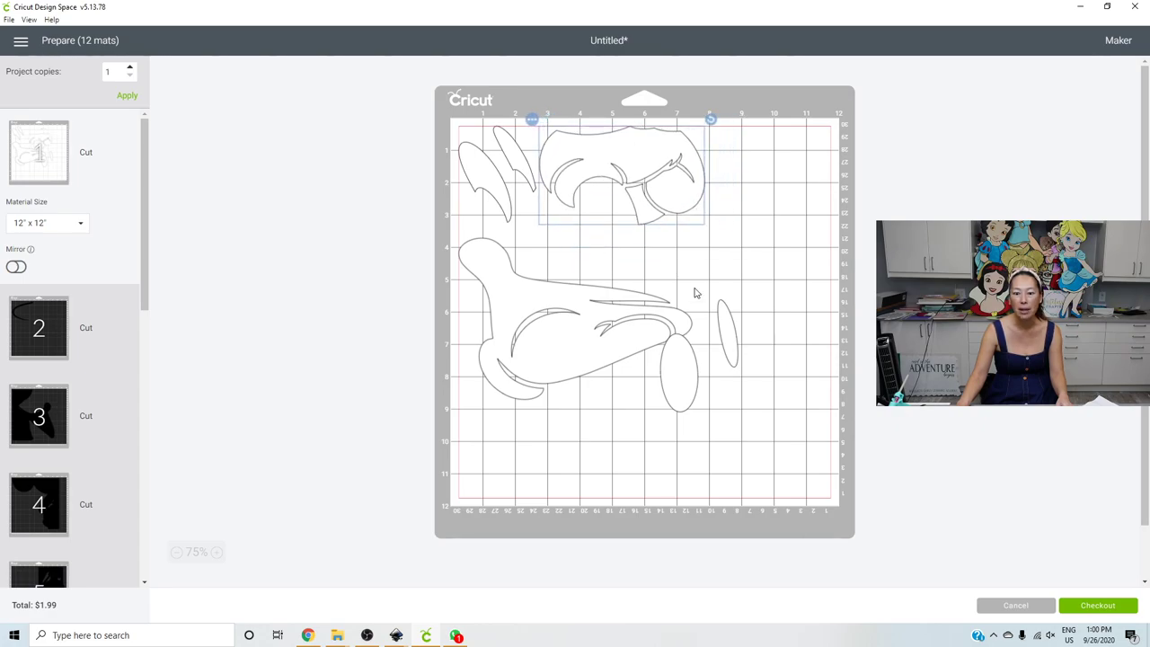
Fit the two ovals upright beside the head piece, then review mats 2 and 3
left_click(667, 375)
left_click_drag(636, 341, 572, 287)
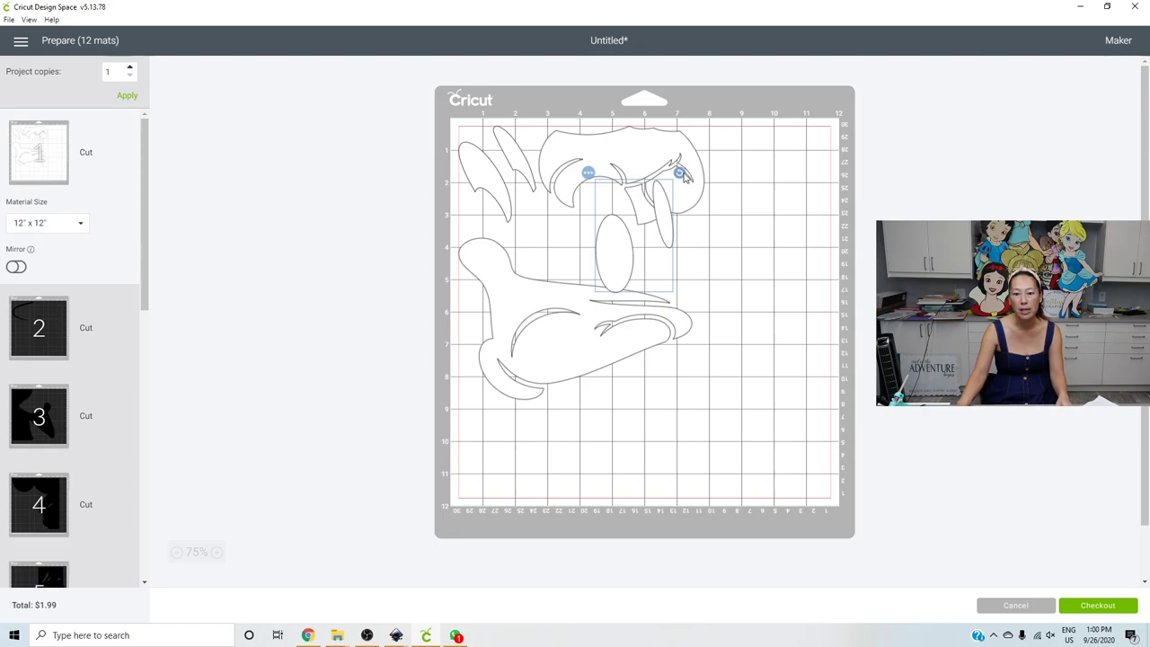
left_click_drag(683, 173, 672, 270)
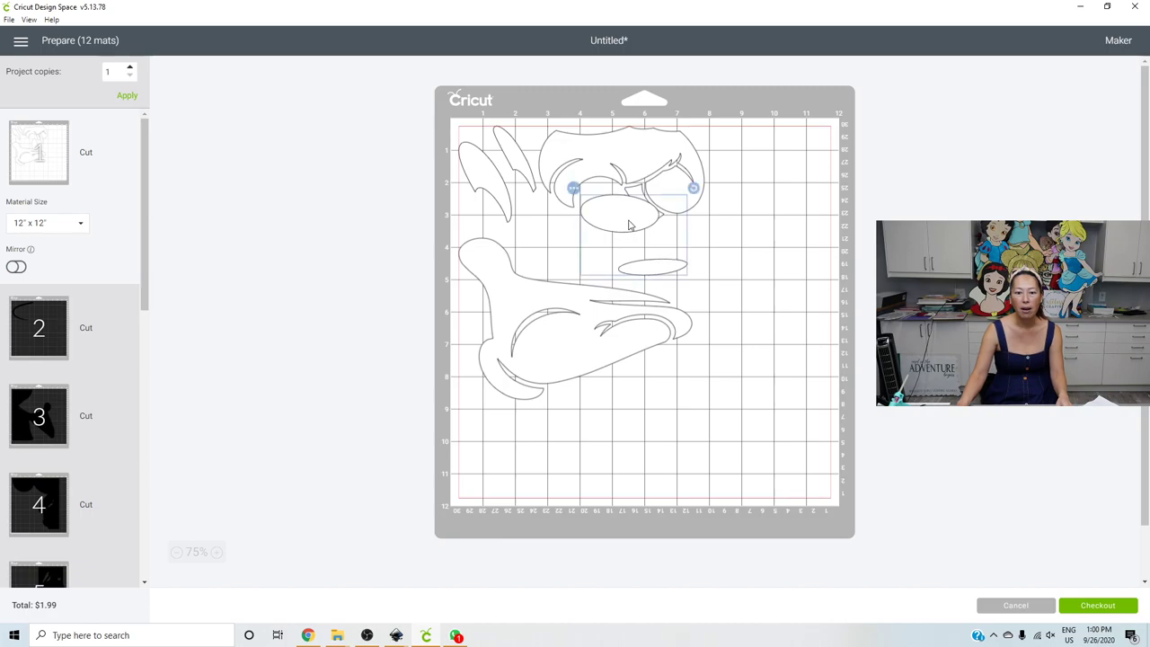
mouse_move(611, 230)
left_mouse_down()
mouse_move(600, 240)
mouse_move(548, 225)
mouse_move(549, 247)
left_mouse_up()
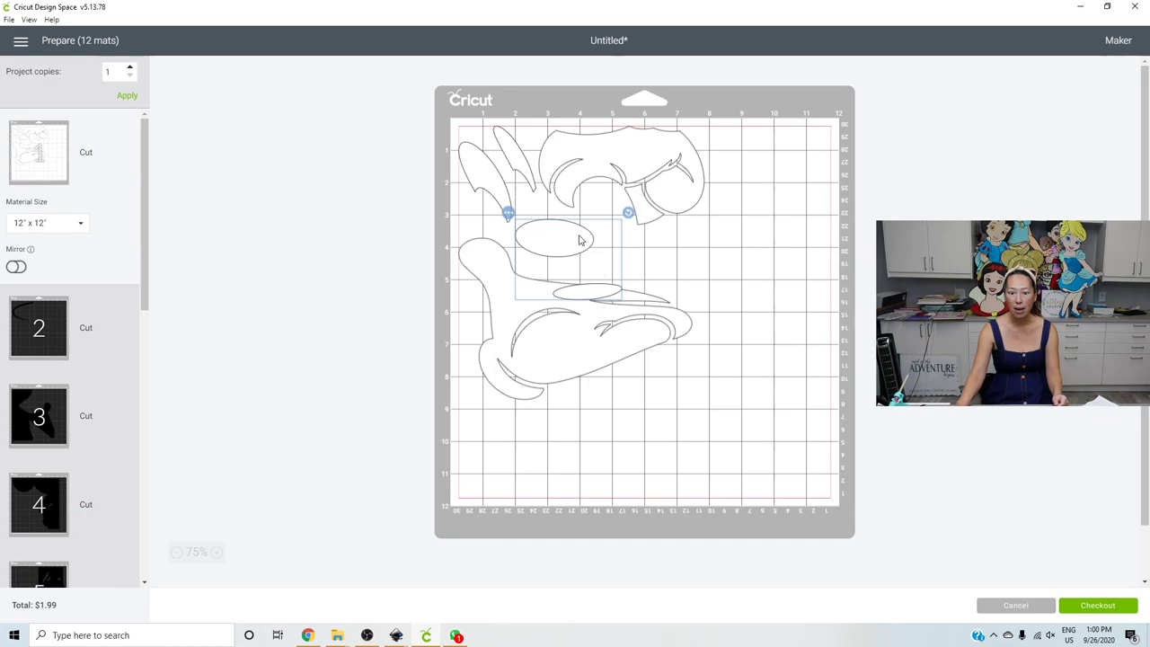
left_click_drag(580, 239, 656, 190)
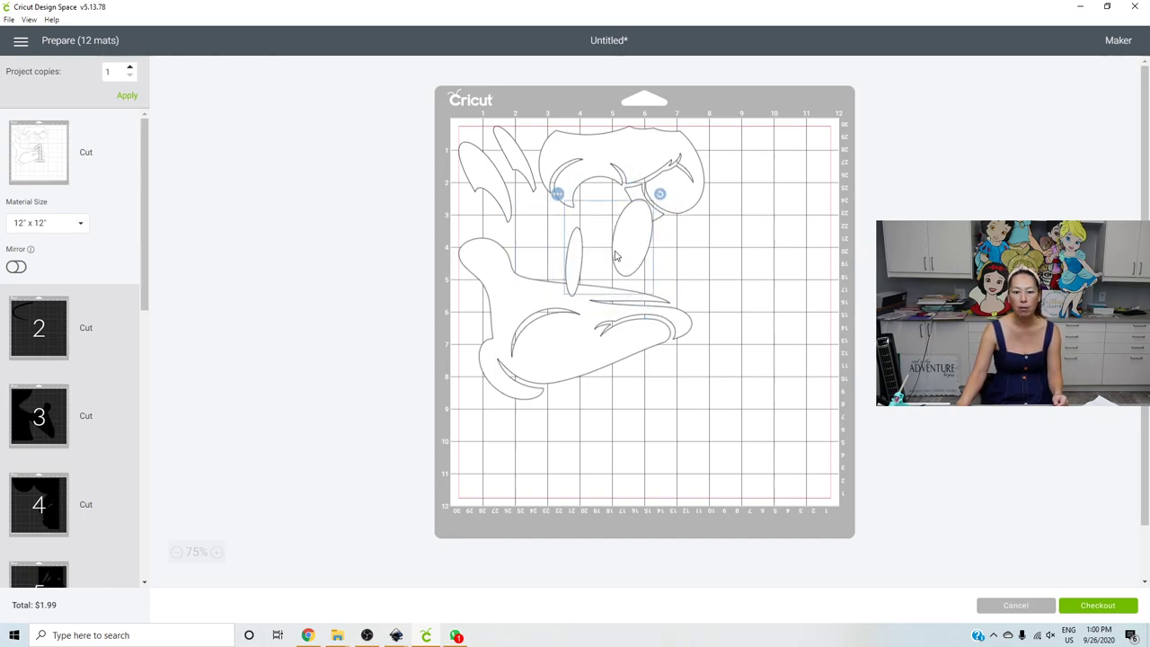
left_click_drag(616, 256, 582, 235)
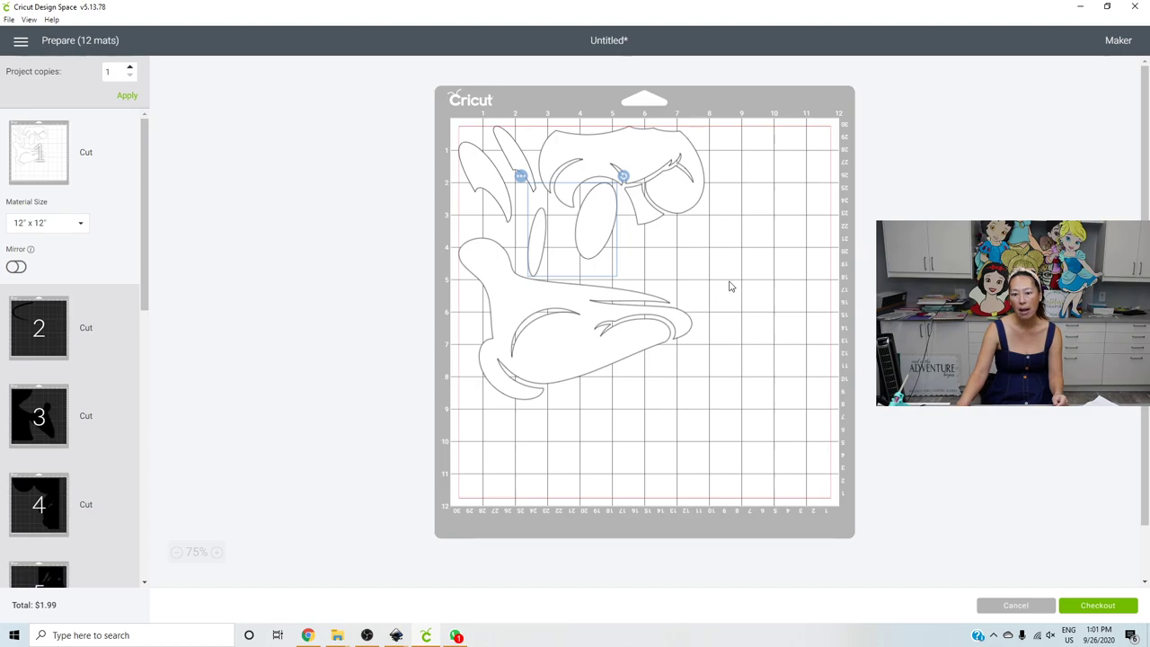
left_click(40, 328)
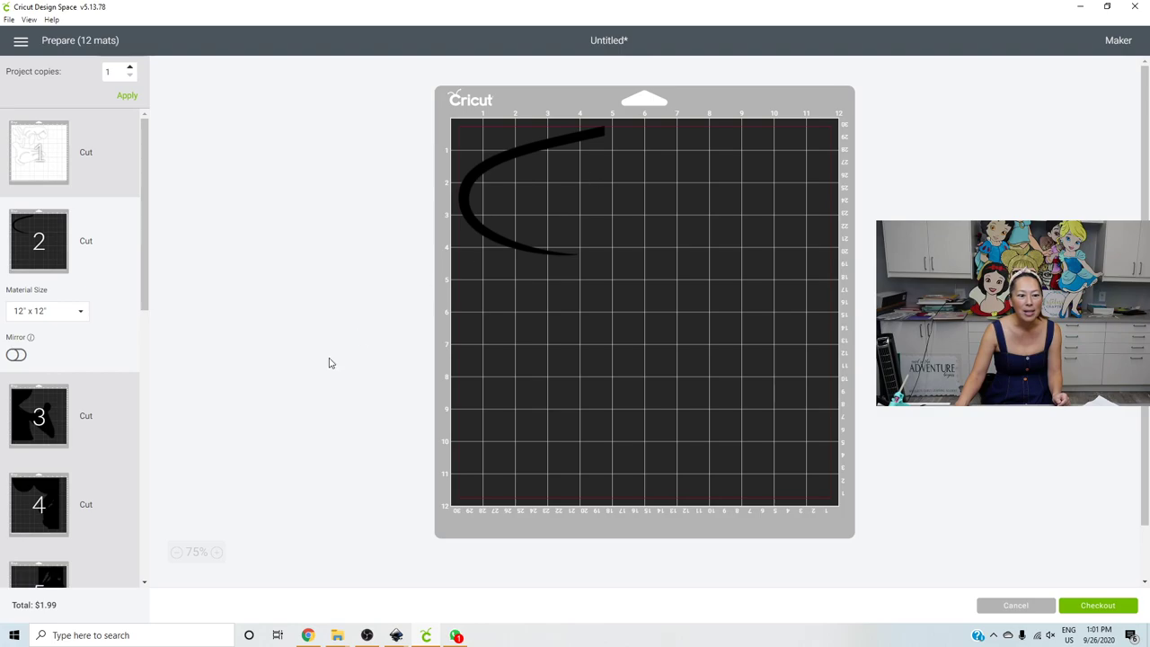
left_click(40, 438)
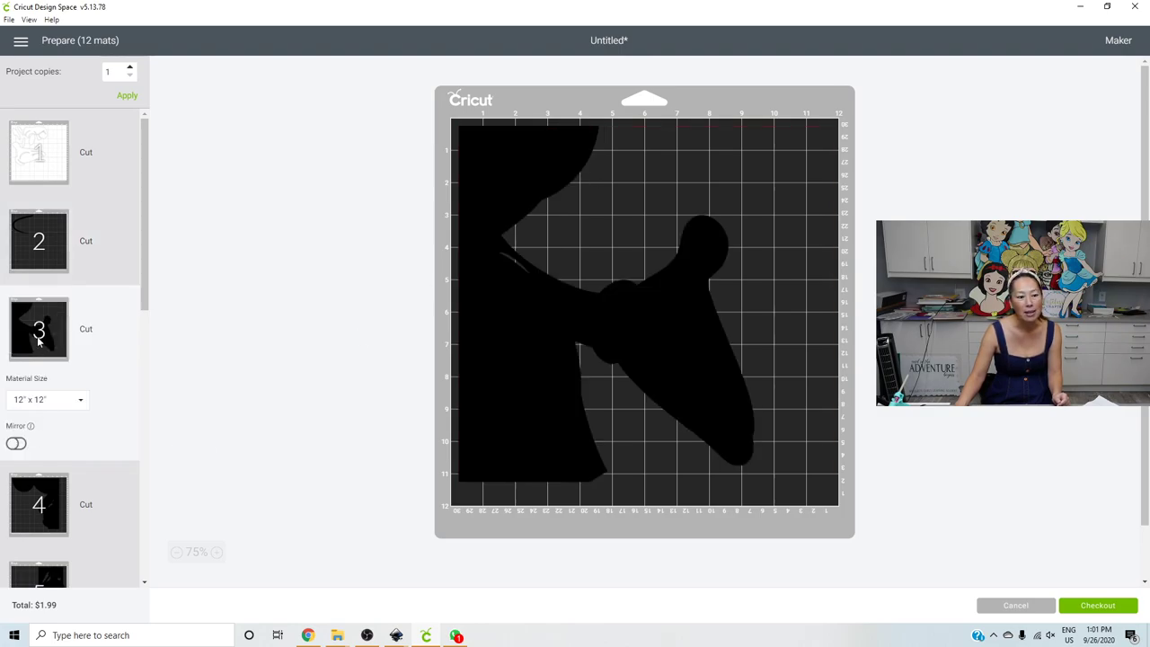
Send the curved tail piece from mat 2 to mat 3 with Move object
left_click(29, 256)
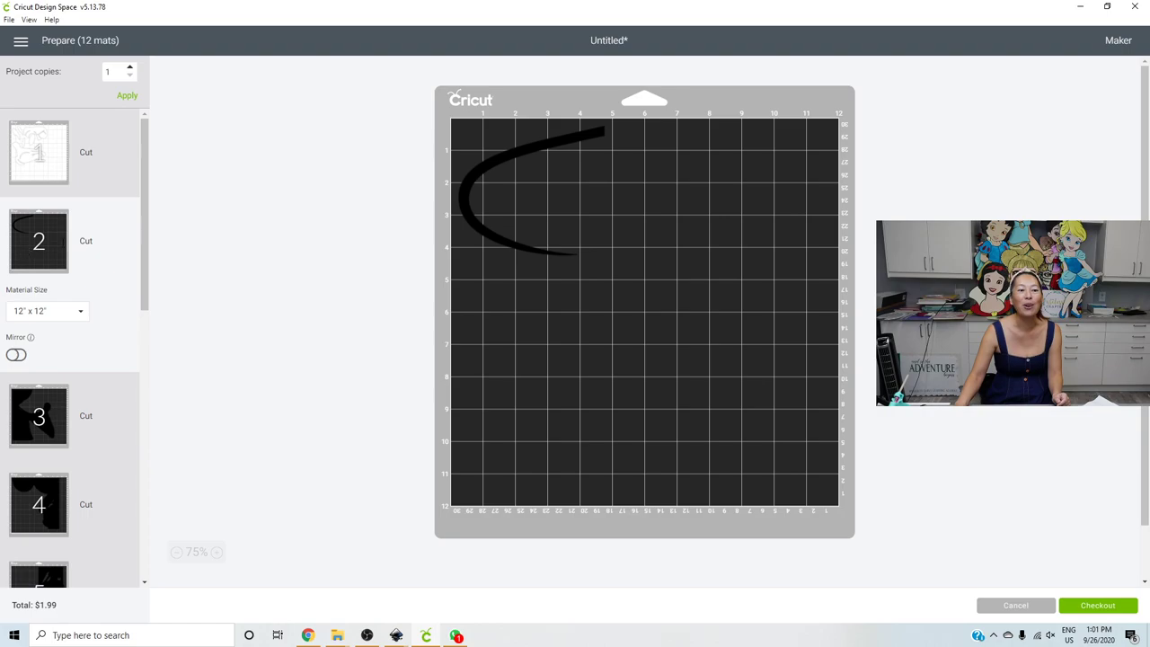
left_click(549, 145)
left_click(454, 124)
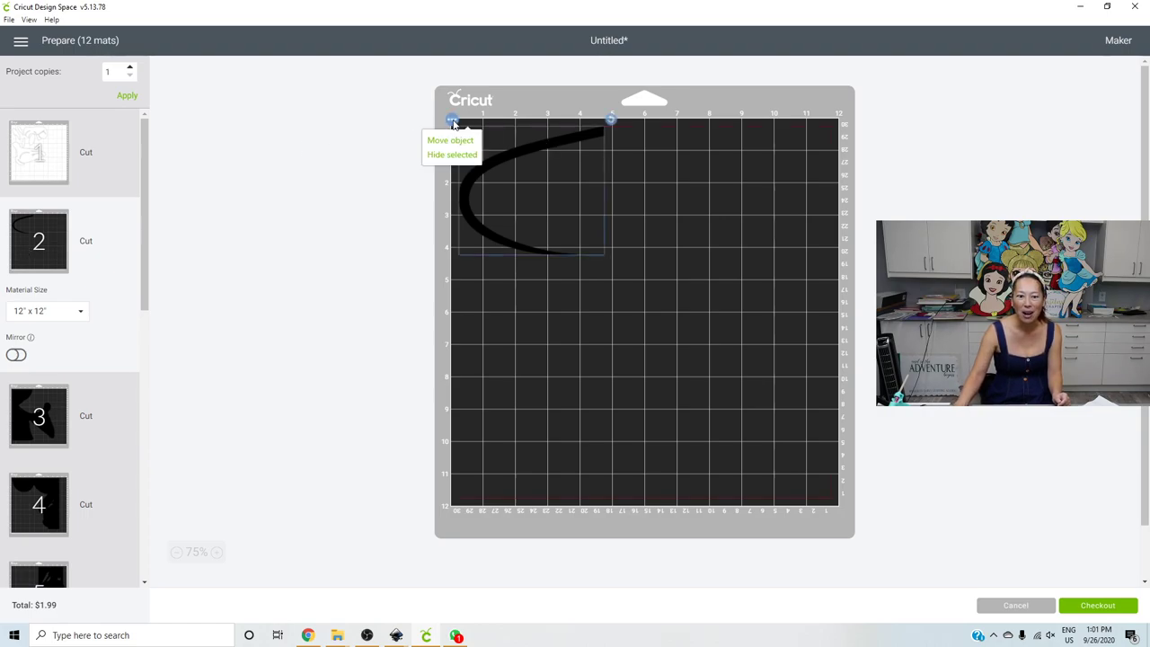
left_click(464, 146)
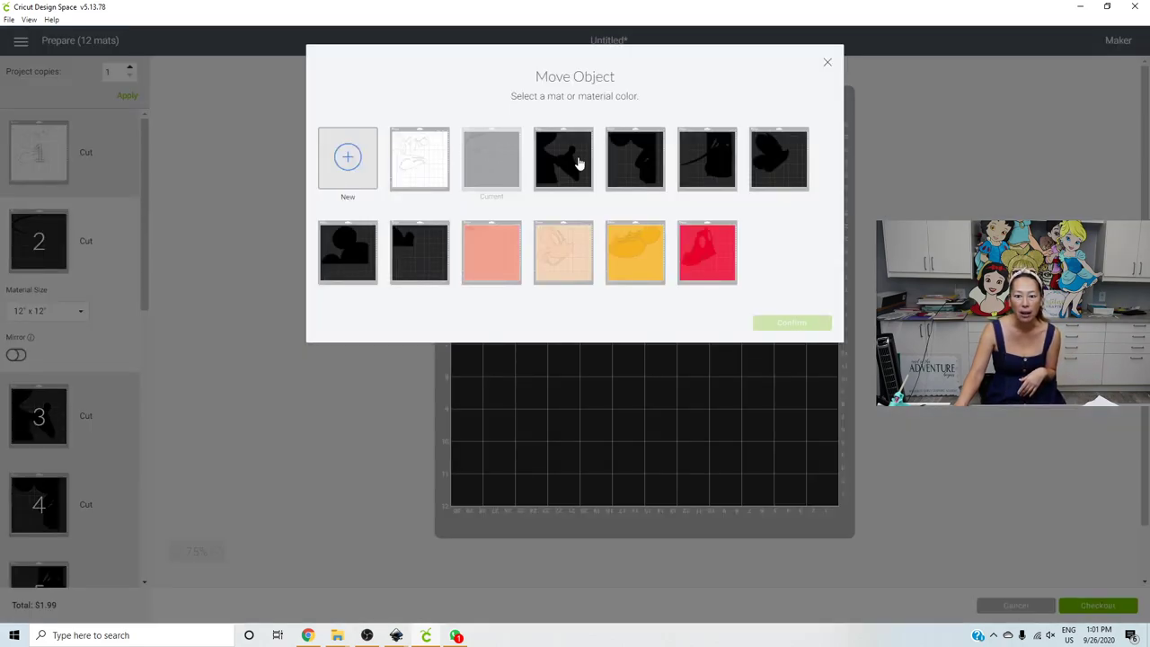
left_click(579, 162)
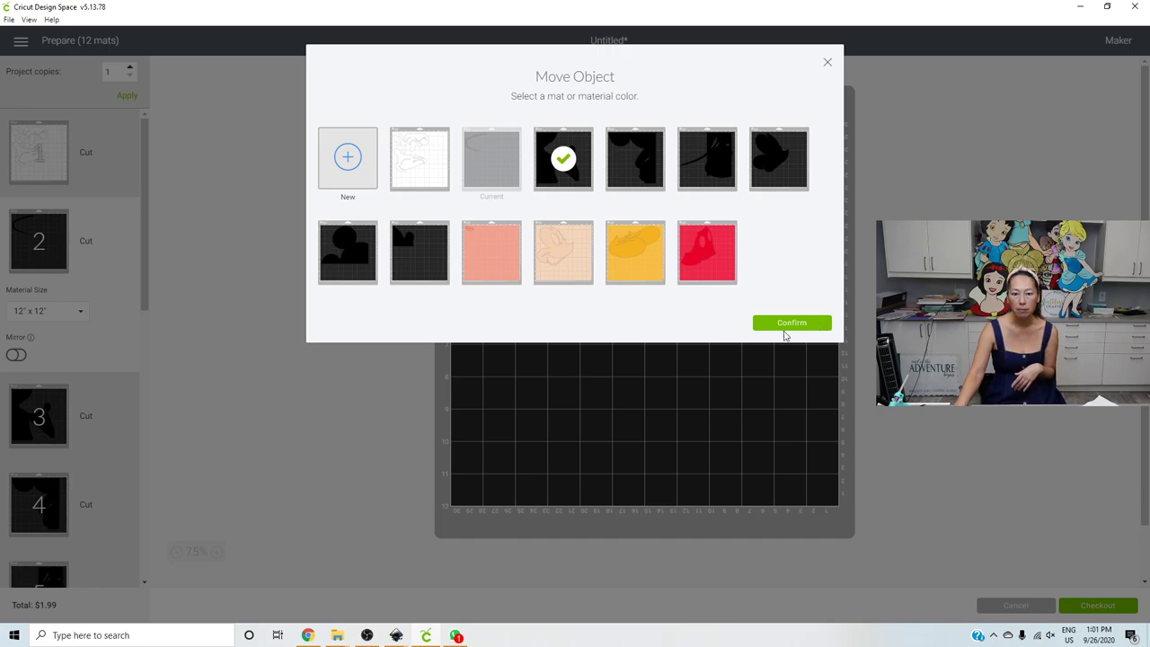
left_click(784, 325)
Rotate the tail piece about 90 degrees and set it at the top-middle of mat 3
left_click_drag(544, 260, 722, 254)
left_click_drag(787, 121, 807, 321)
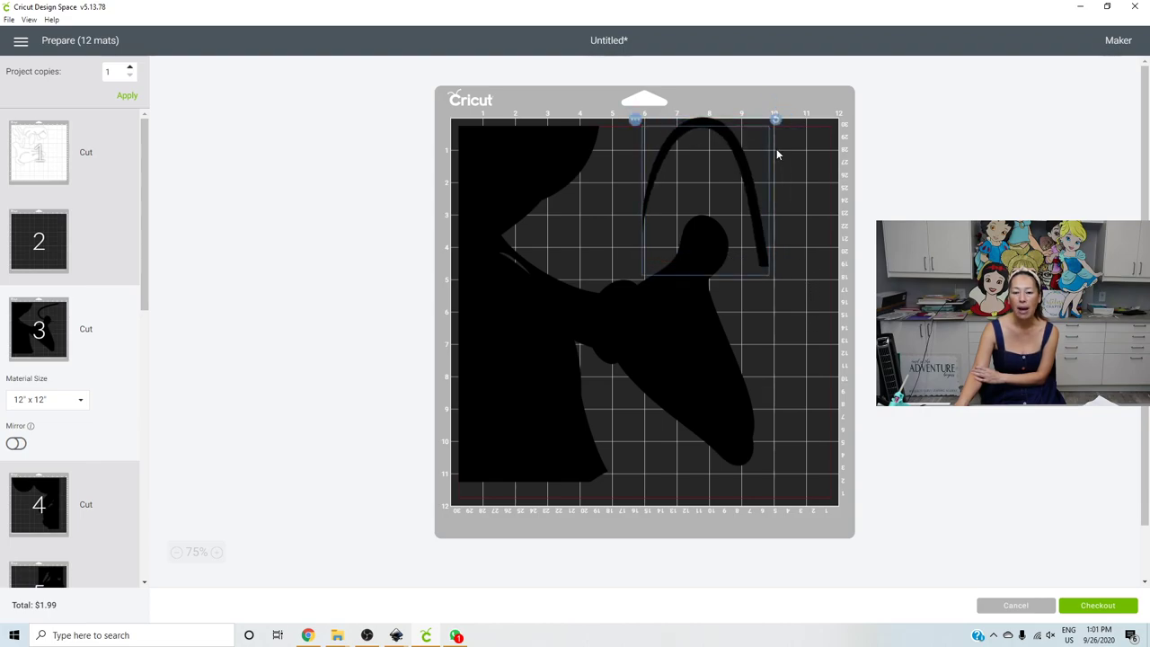
left_click_drag(728, 139, 698, 162)
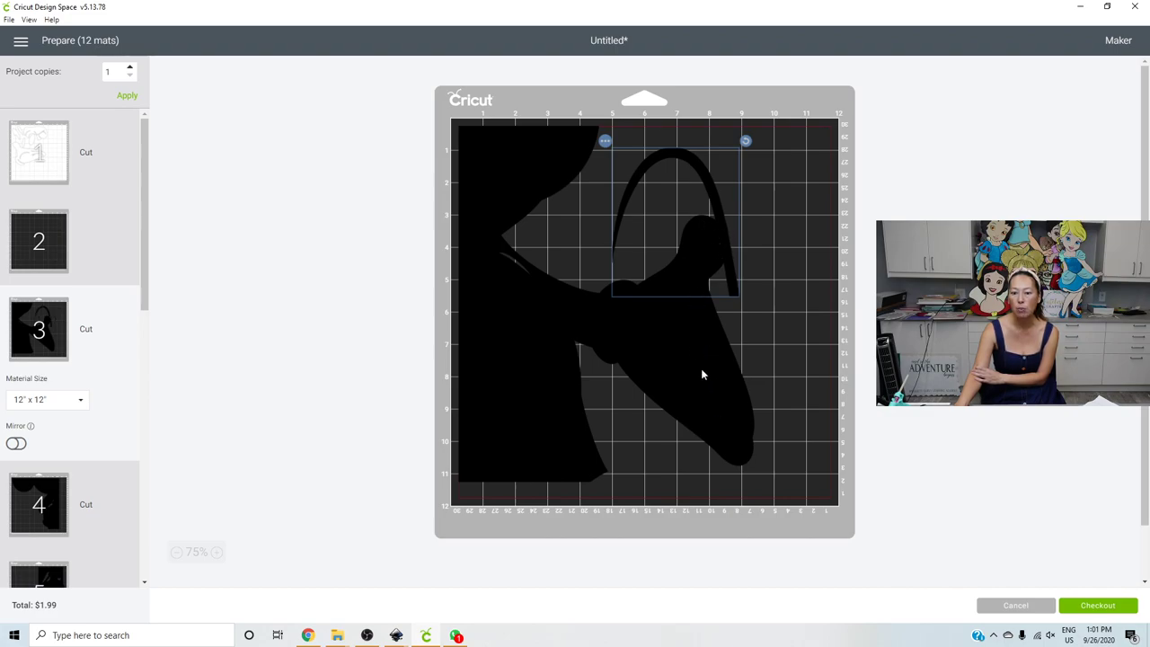
left_click_drag(719, 200, 741, 197)
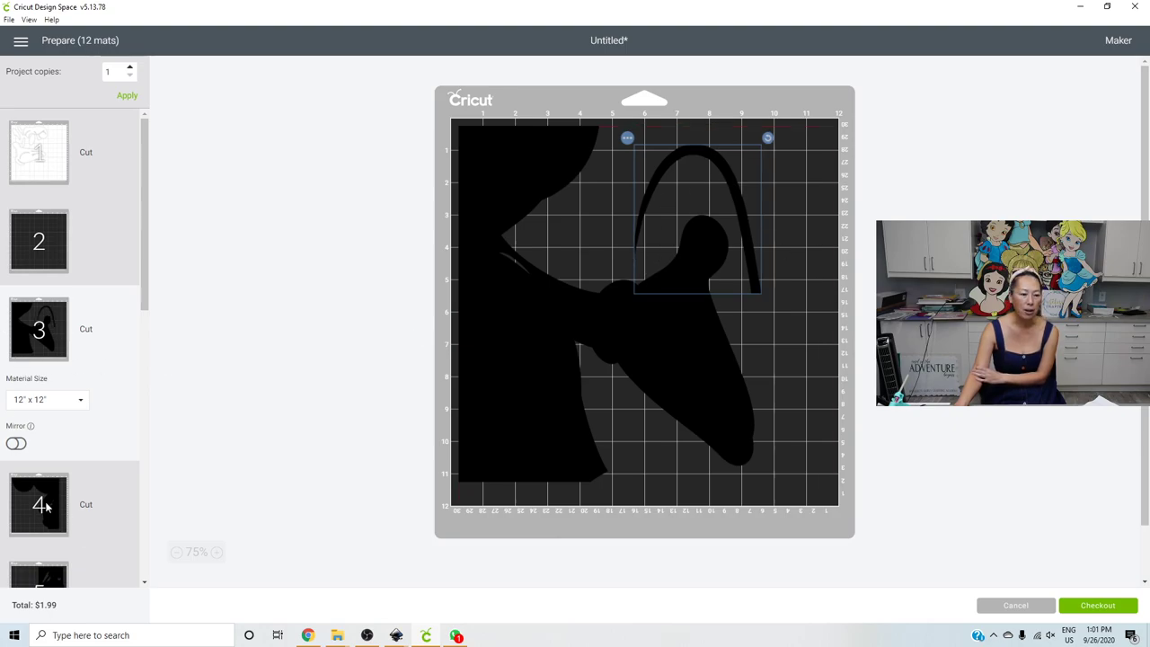
Shift mat 4's black shape right and rearrange the shapes on mat 5
key("Down")
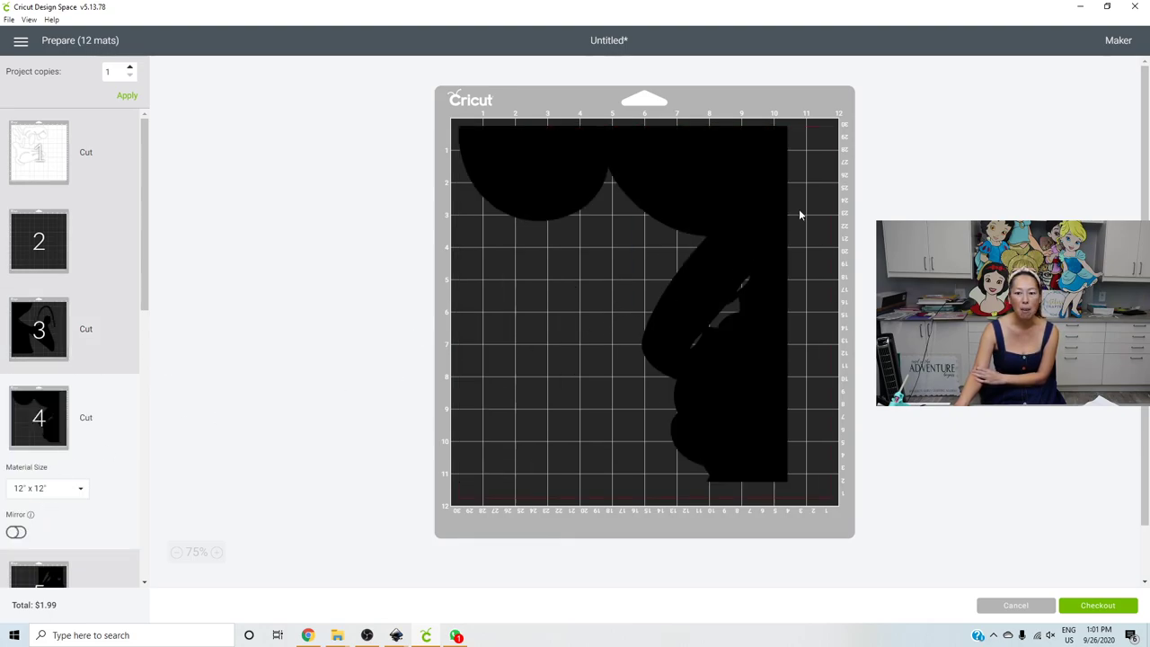
left_click_drag(807, 215, 859, 213)
scroll(100, 408, "down", 5)
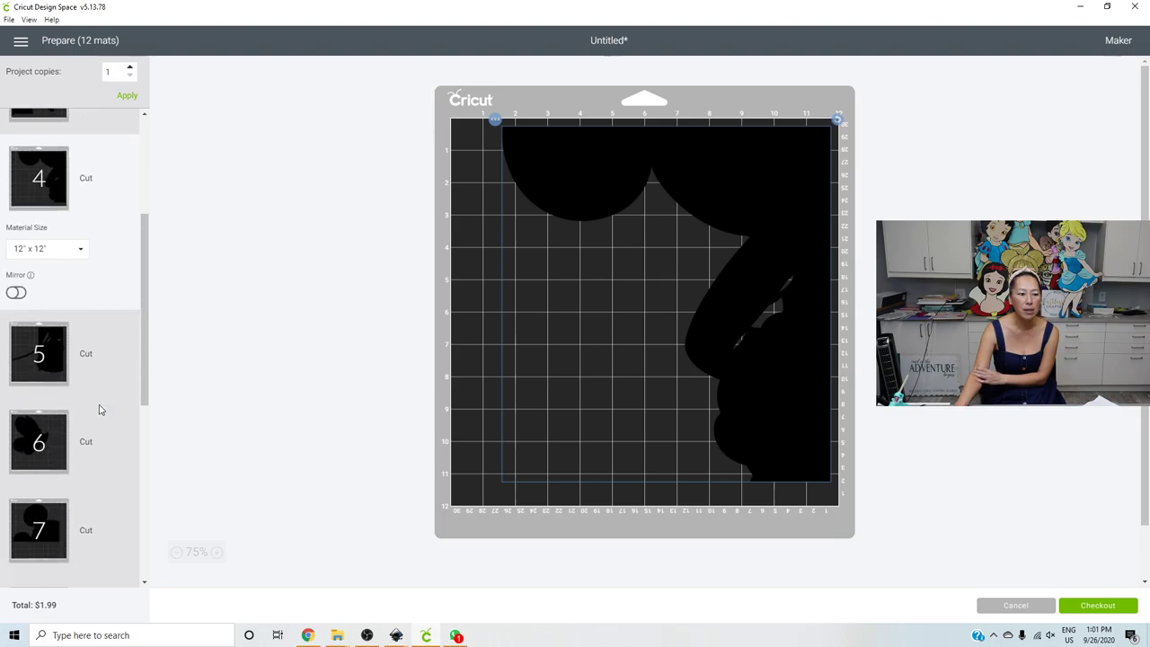
left_click(51, 358)
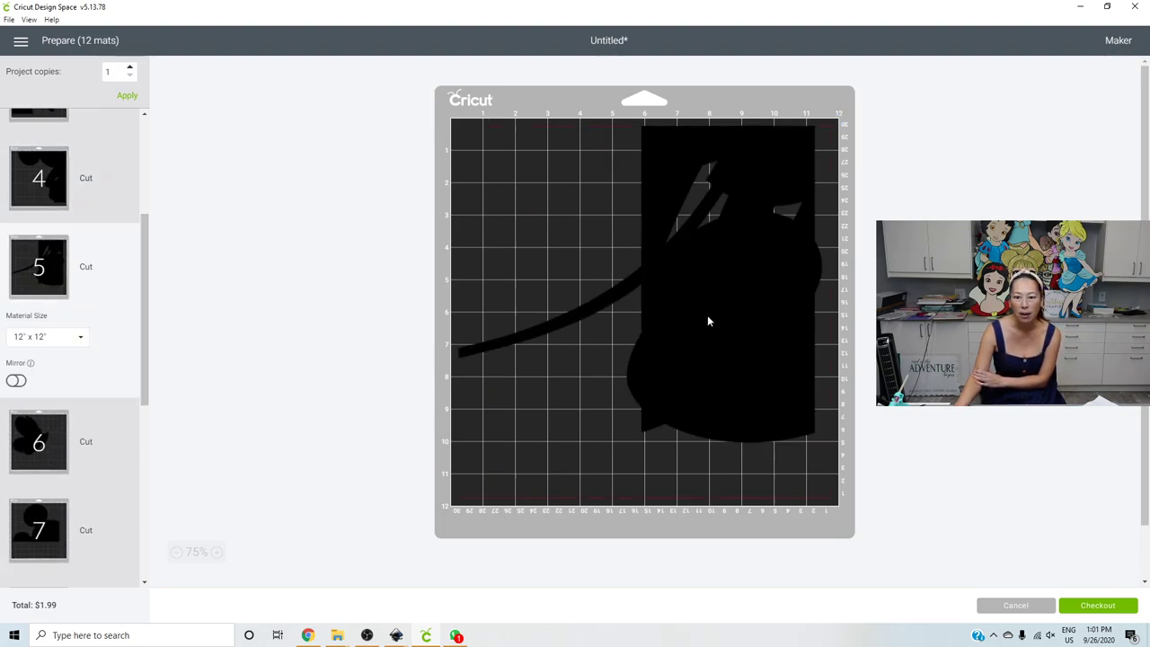
left_click_drag(799, 347, 568, 324)
left_click_drag(773, 389, 839, 483)
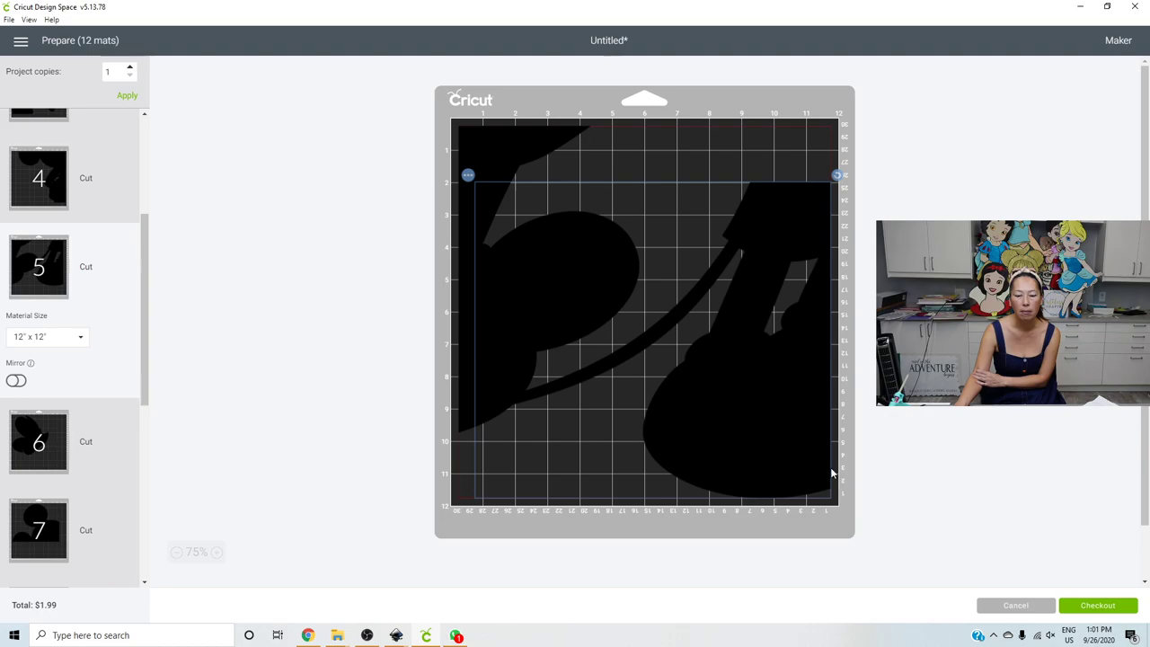
Move mat 5's left black shape to mat 8 and place it along the top edge
left_click(490, 141)
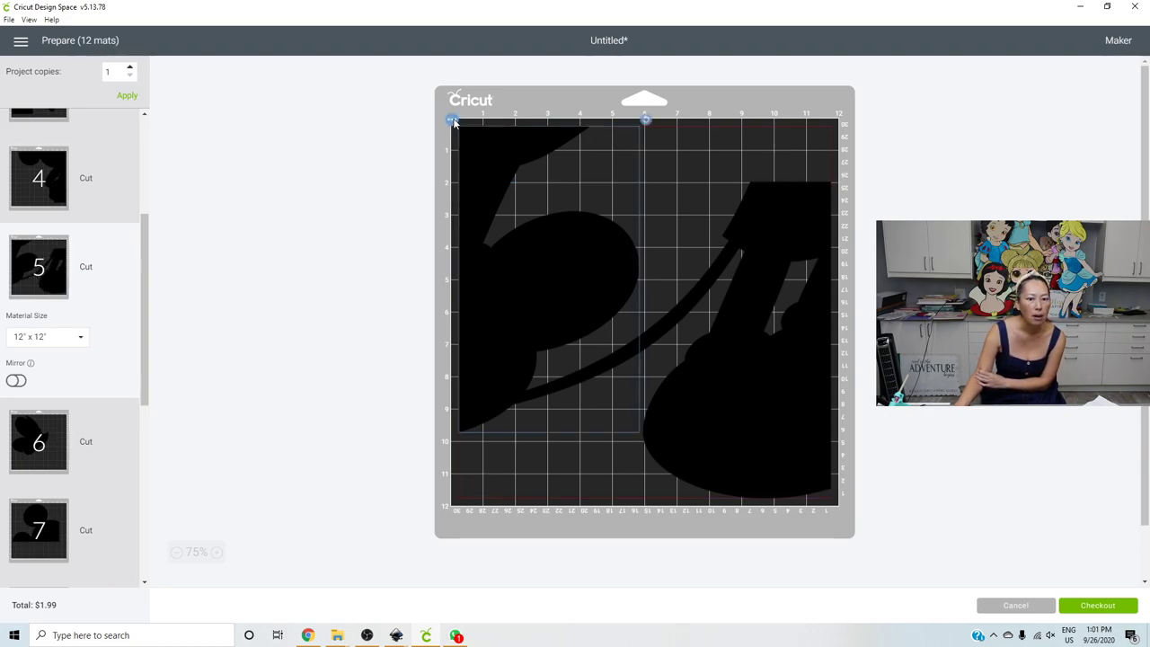
left_click(452, 121)
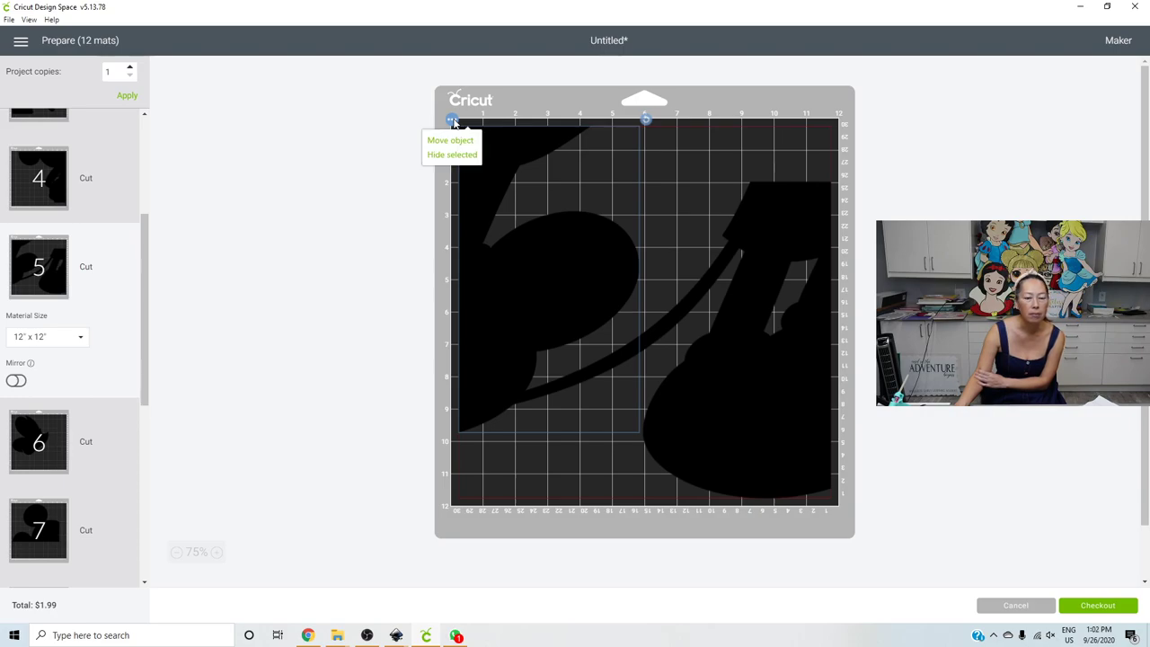
left_click(464, 143)
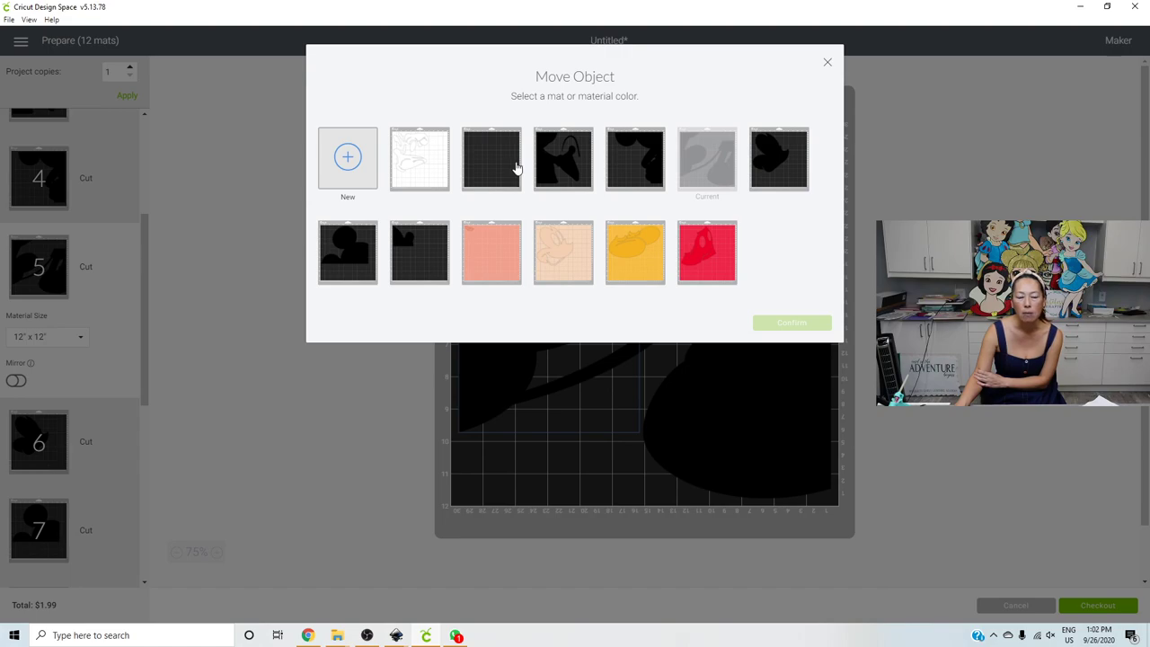
left_click(427, 246)
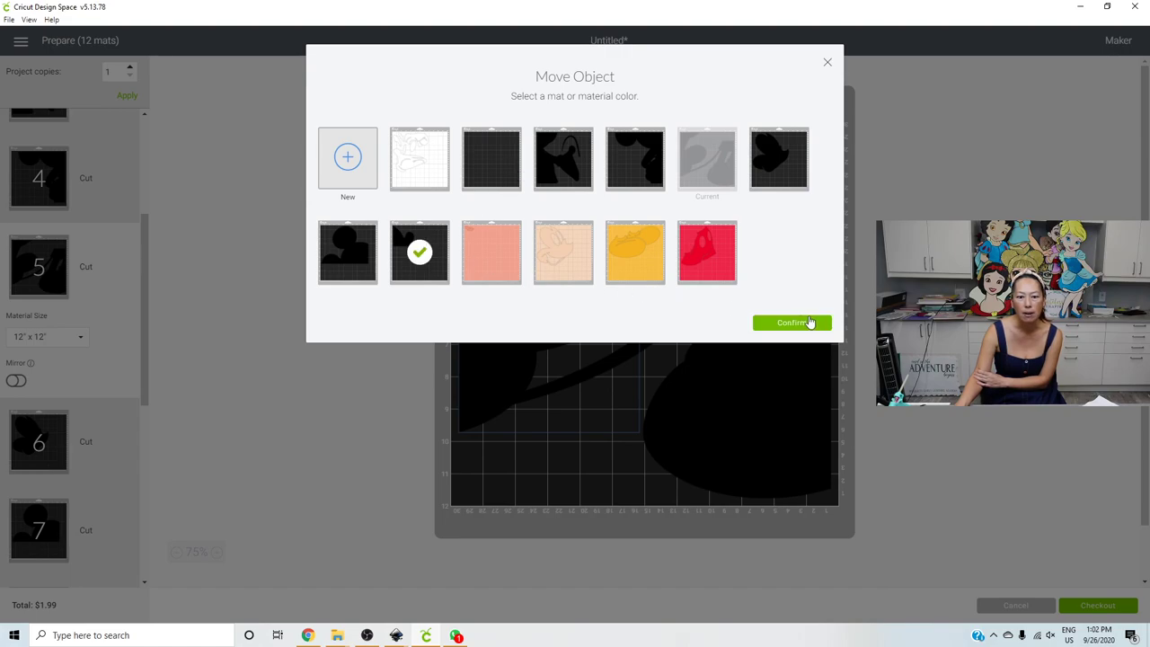
left_click(792, 322)
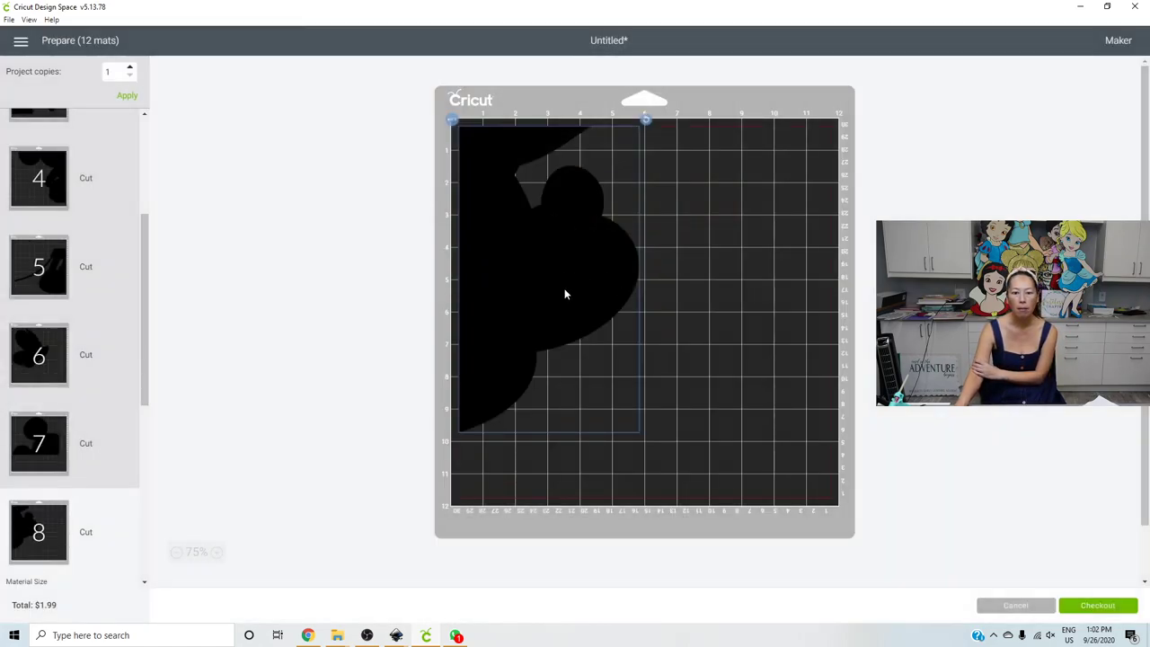
left_click_drag(567, 296, 731, 360)
left_click_drag(675, 327, 745, 246)
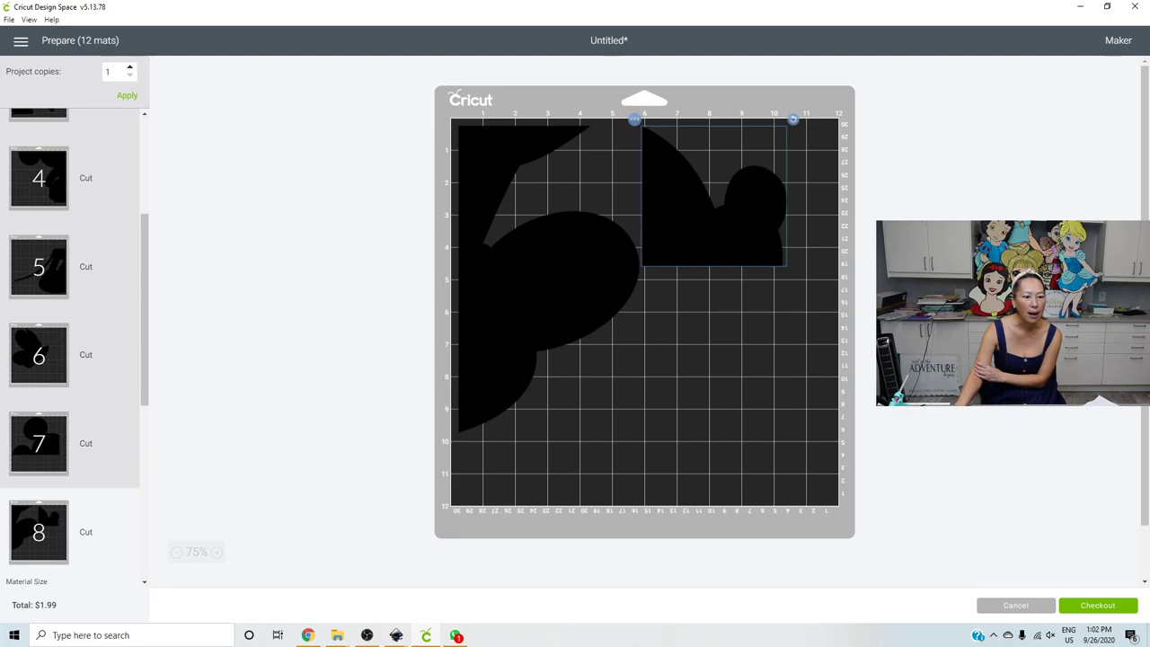
Move mat 6's piece onto mat 4, rotating it slightly against the left edge
left_click(36, 361)
left_click(529, 224)
left_click(453, 121)
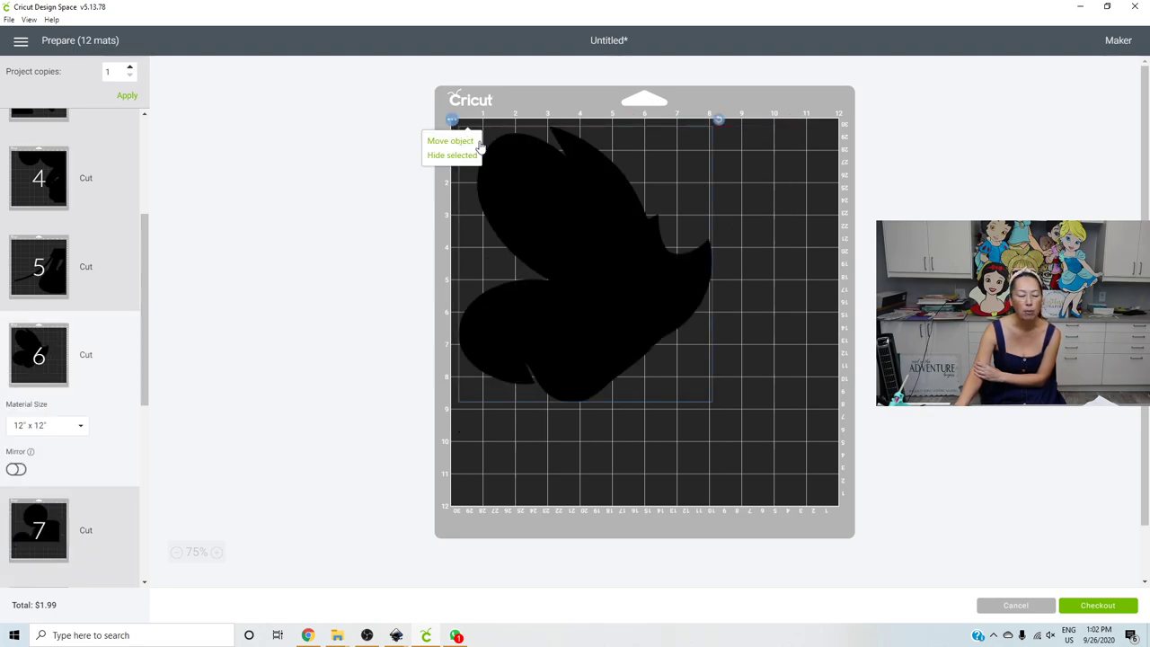
left_click(450, 141)
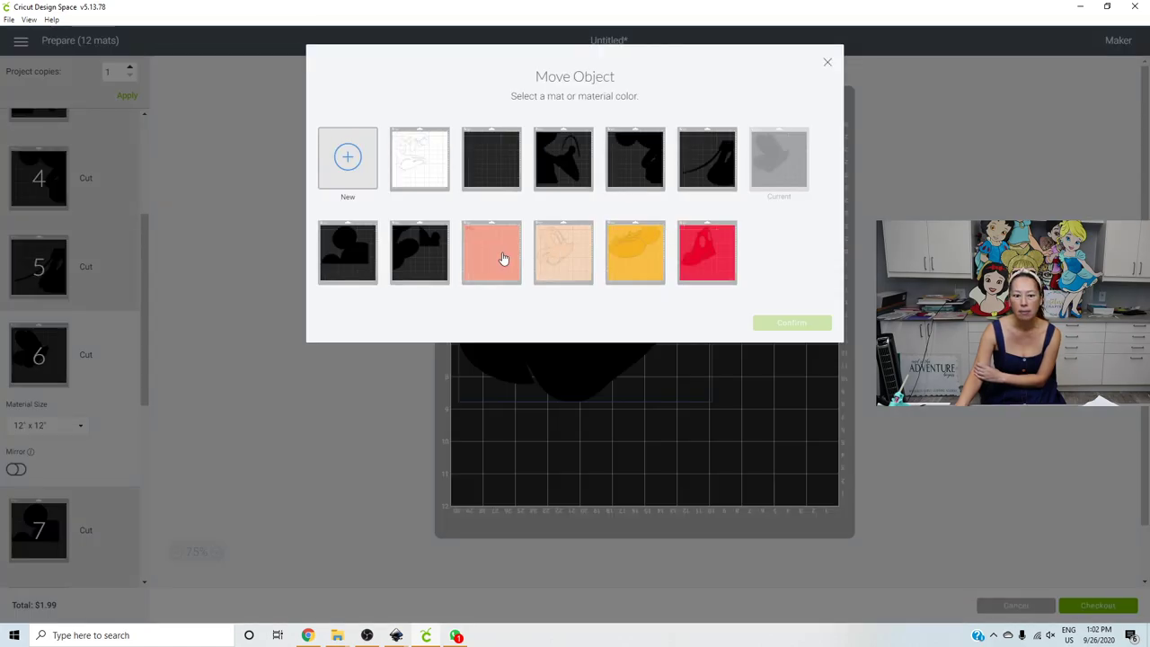
left_click(636, 173)
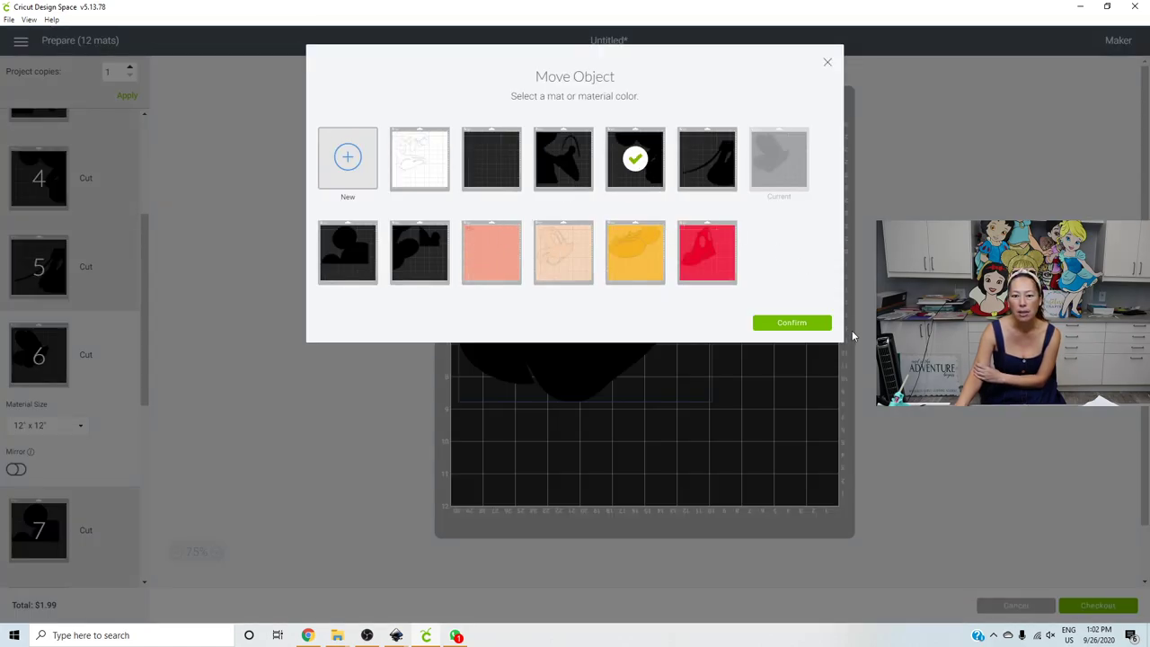
left_click(792, 323)
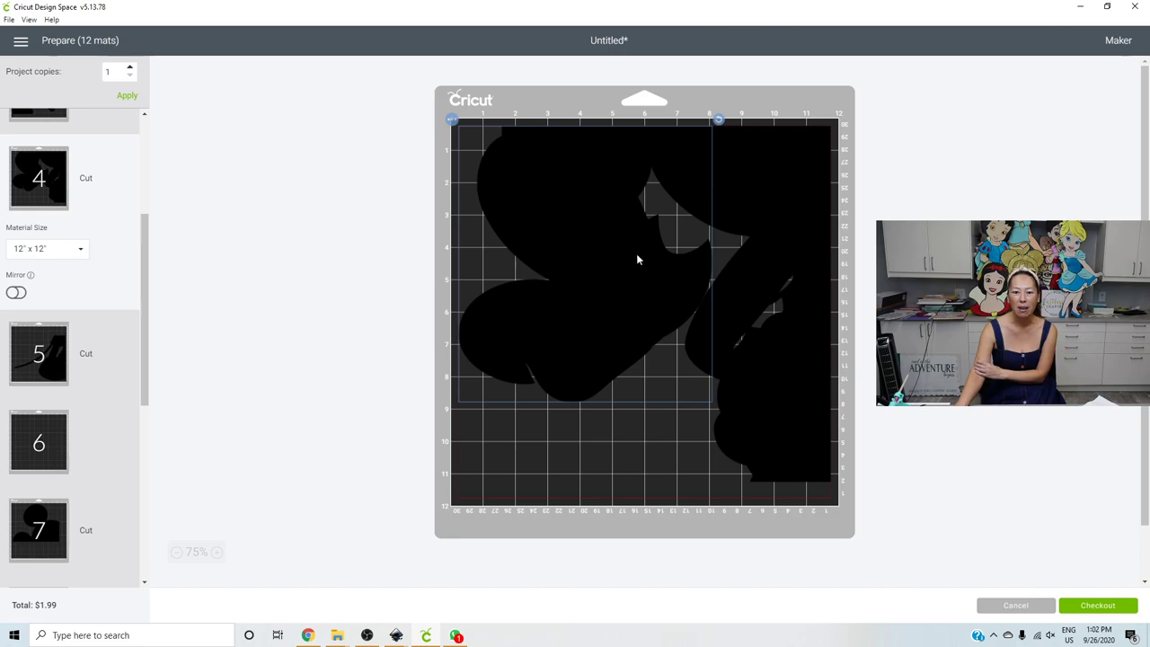
left_click_drag(601, 296, 544, 365)
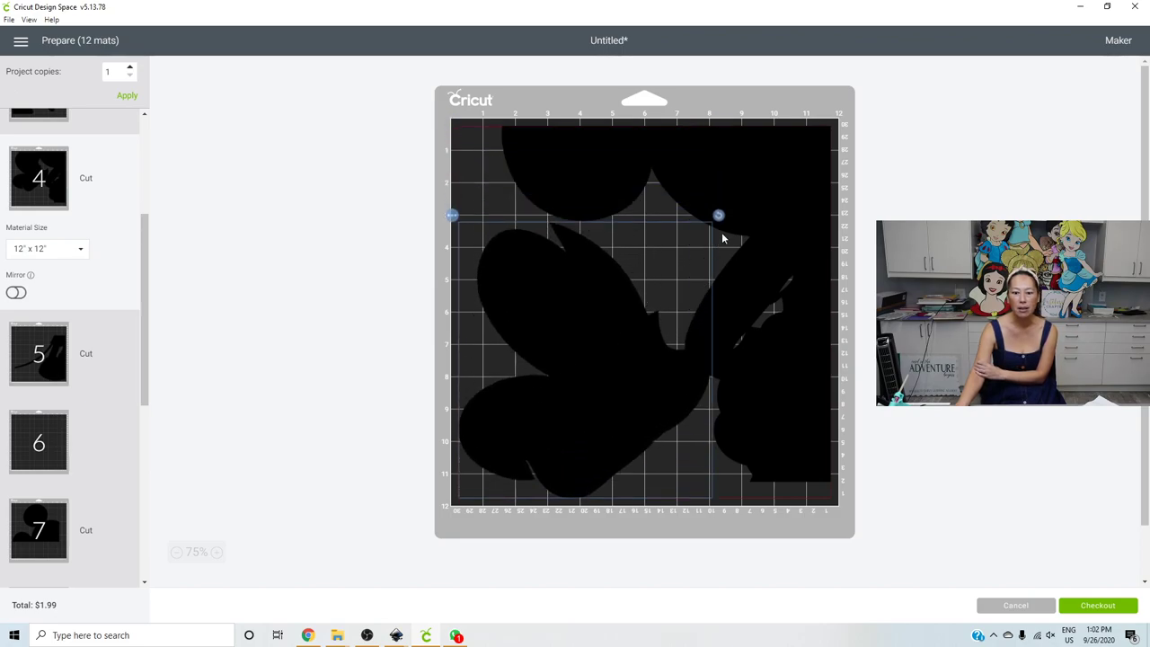
left_click_drag(724, 222, 729, 302)
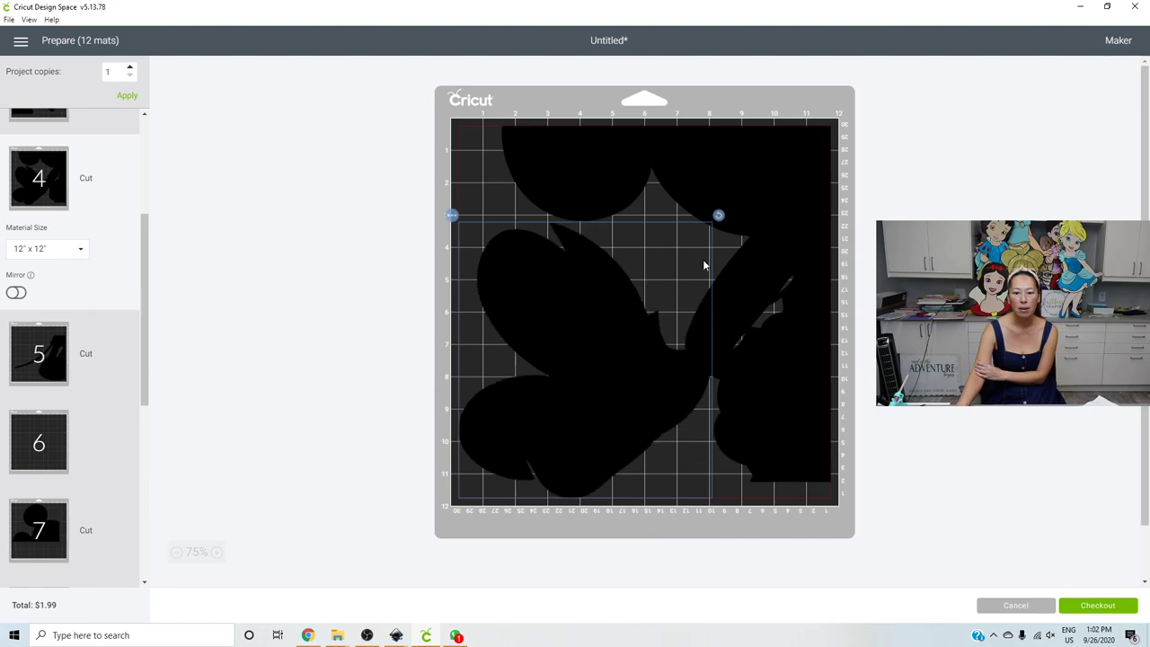
left_click_drag(719, 216, 481, 378)
left_click_drag(652, 298, 564, 336)
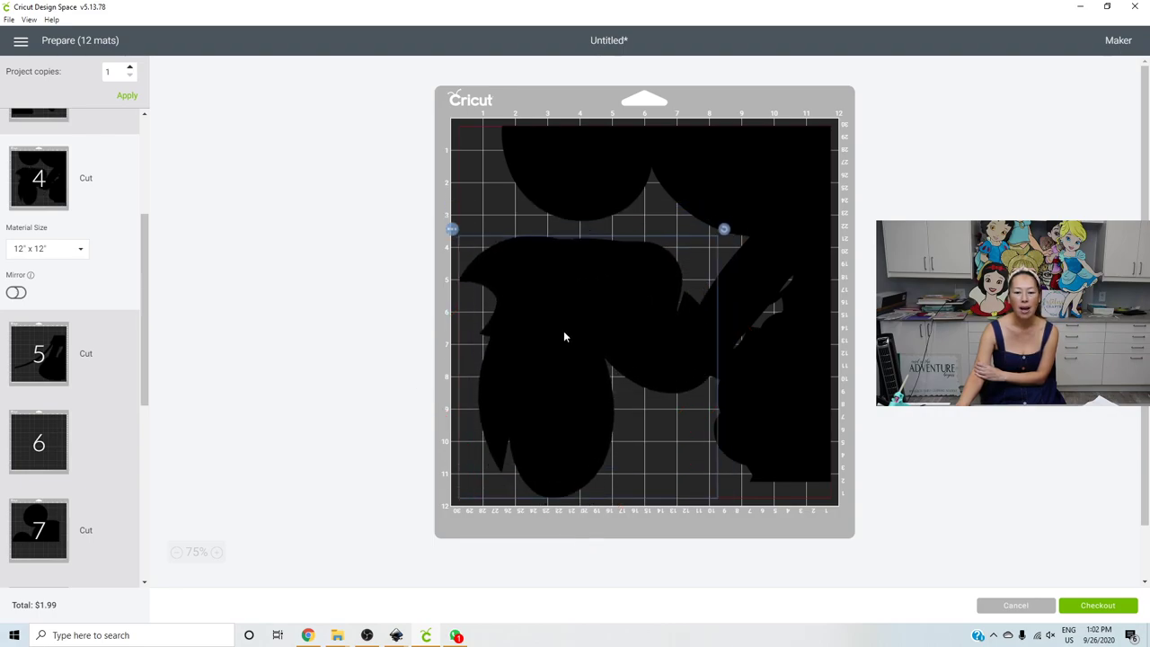
Send the selected piece from mat 4 to mat 6 and place it at the top
left_click(452, 229)
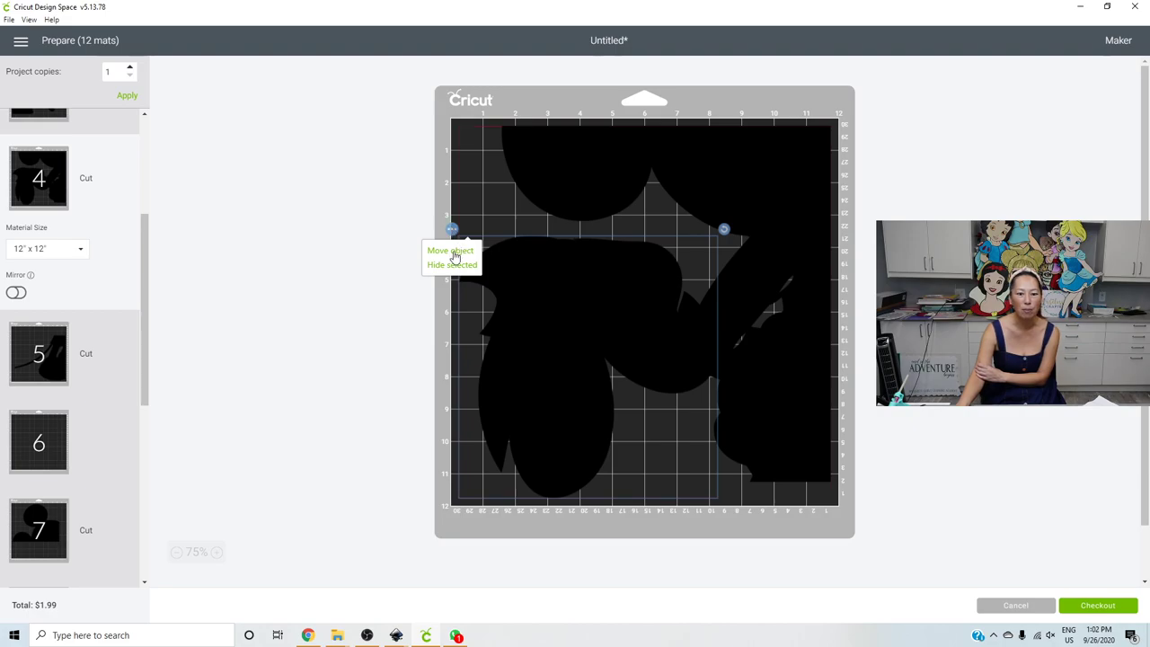
left_click(452, 252)
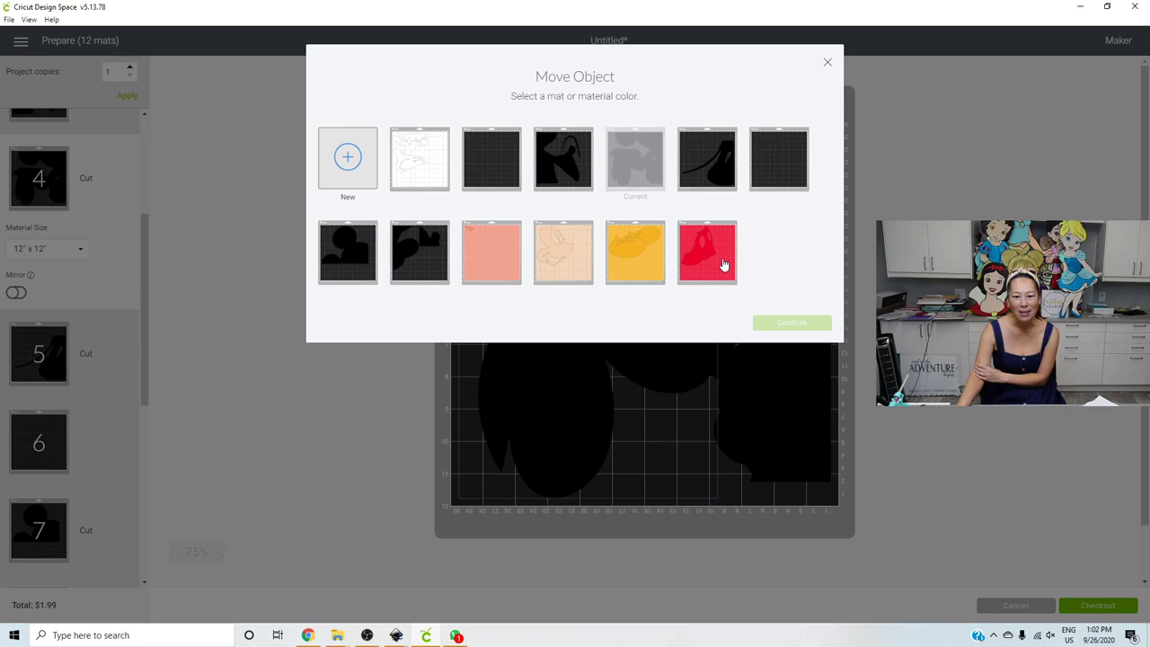
left_click(781, 175)
left_click(792, 323)
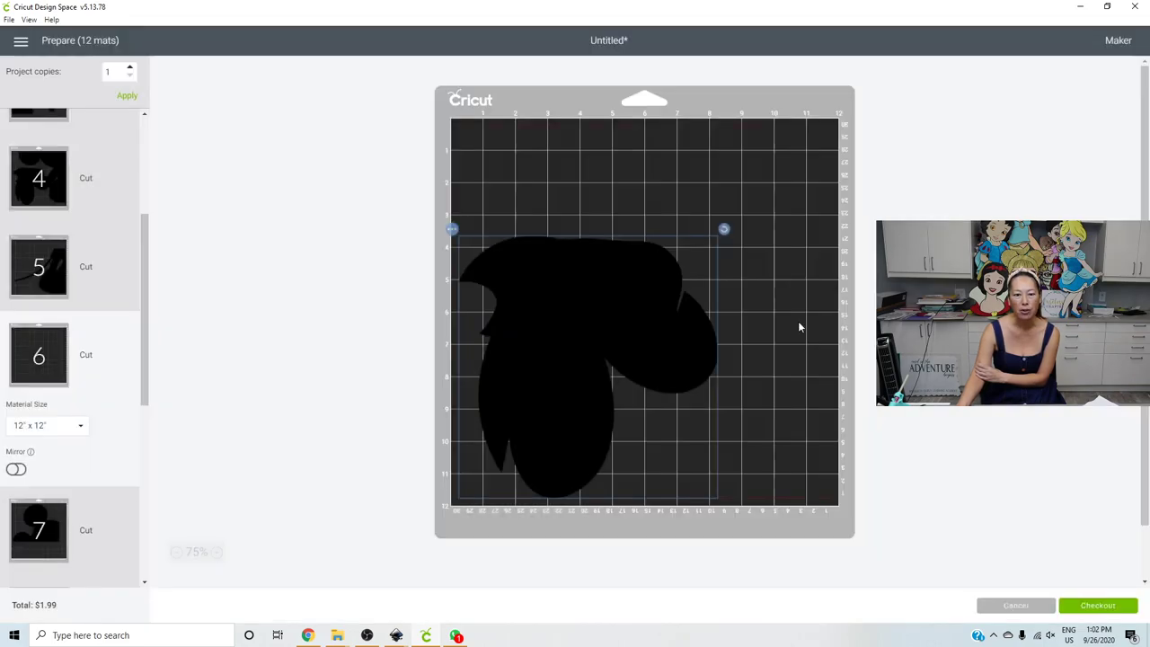
left_click_drag(605, 206, 599, 116)
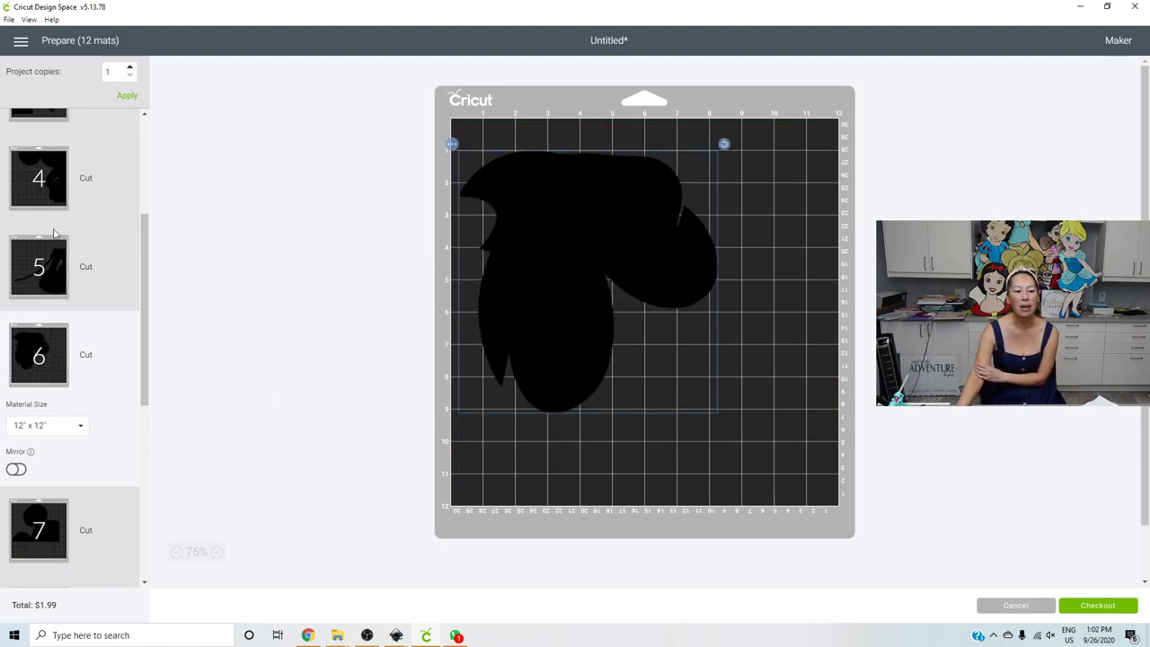
scroll(53, 237, "down", 3)
Review pink mat 9 with its small leaf and mat 10 with the Mickey head
left_click(39, 467)
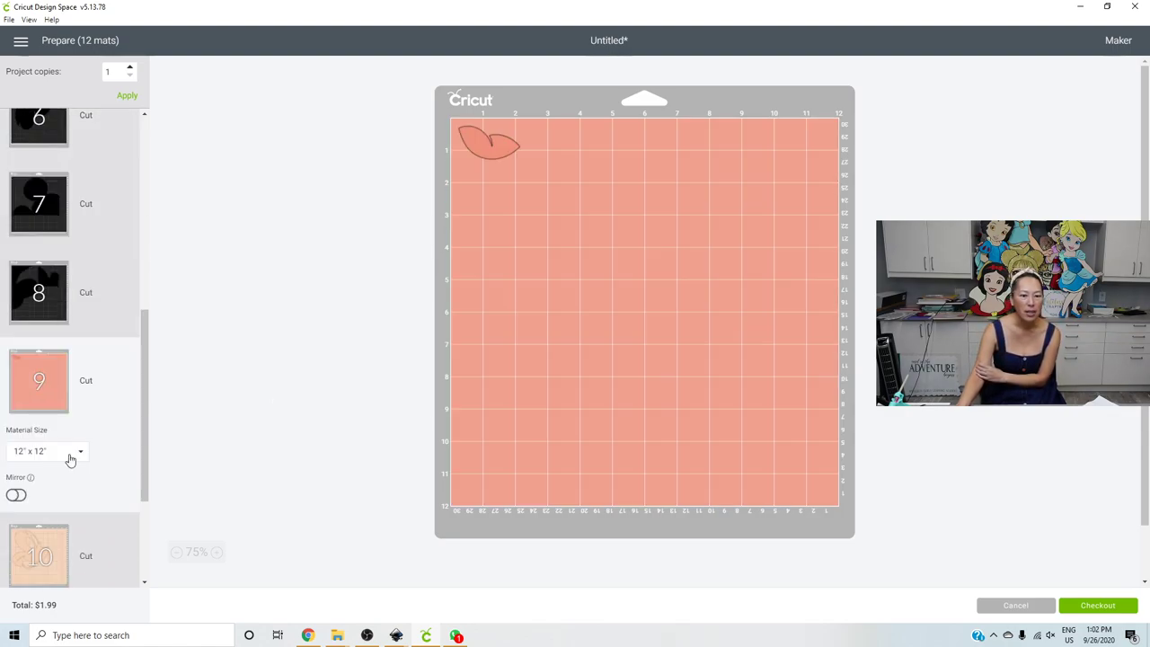
left_click(53, 576)
scroll(88, 369, "up", 5)
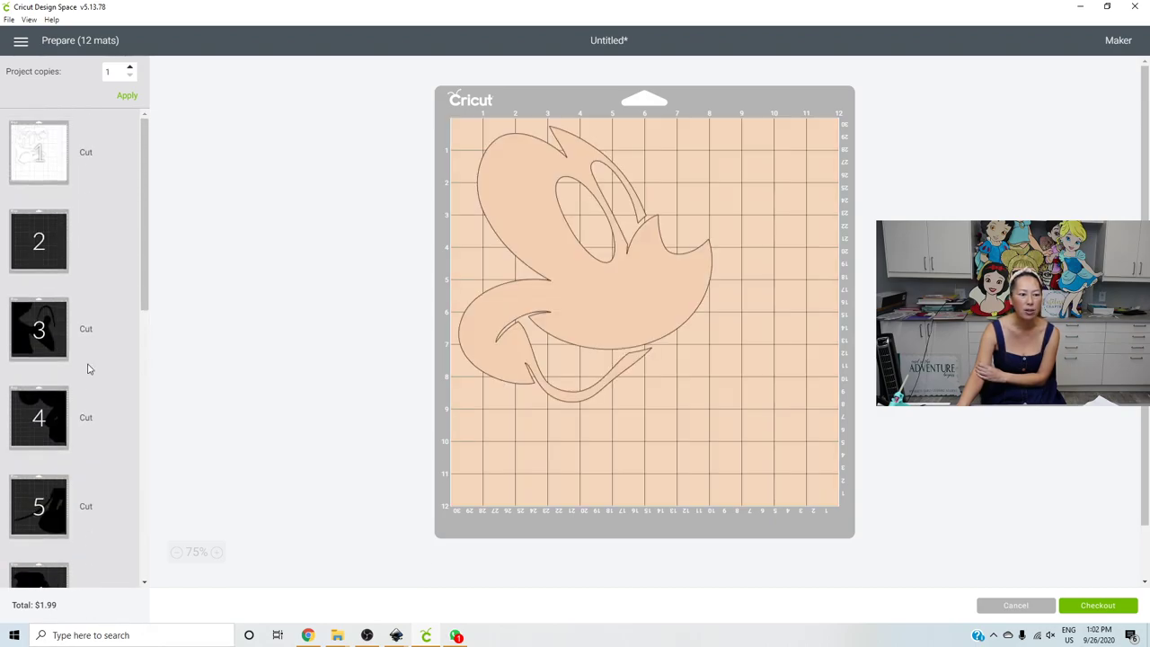
scroll(88, 367, "down", 2)
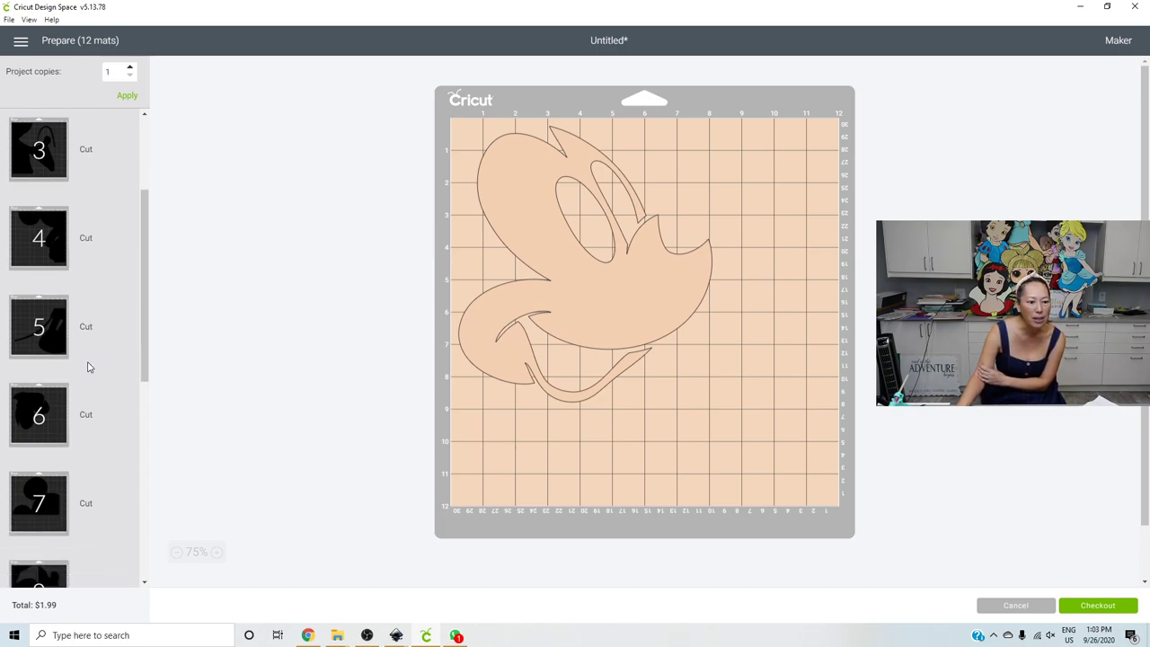
scroll(88, 368, "up", 2)
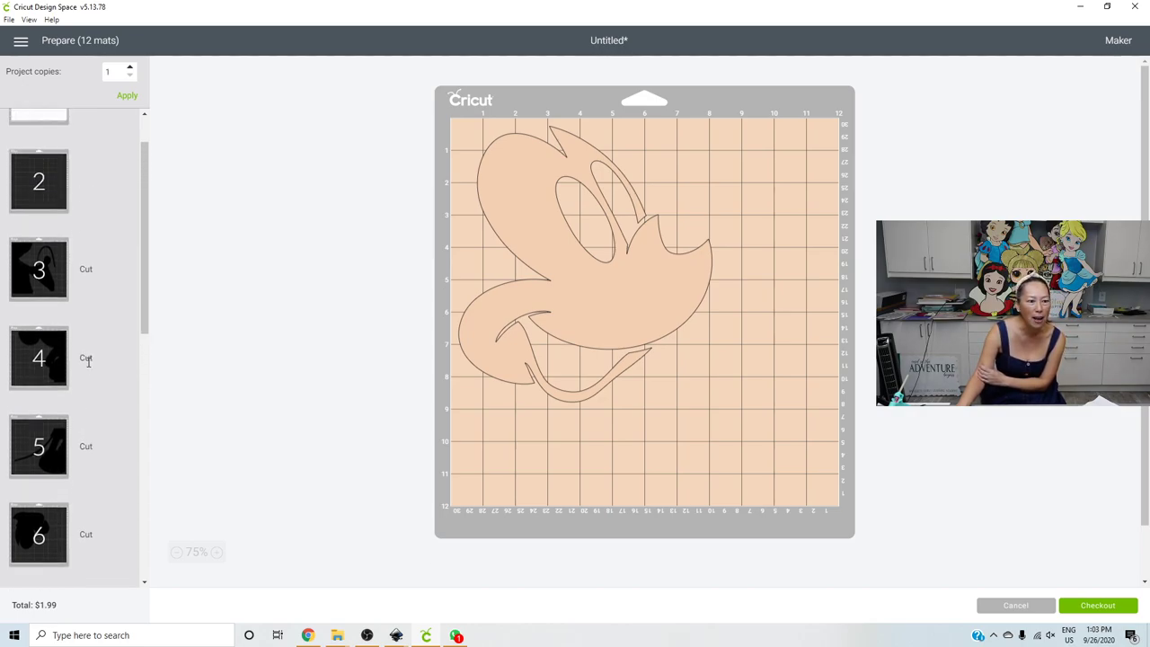
scroll(86, 350, "down", 2)
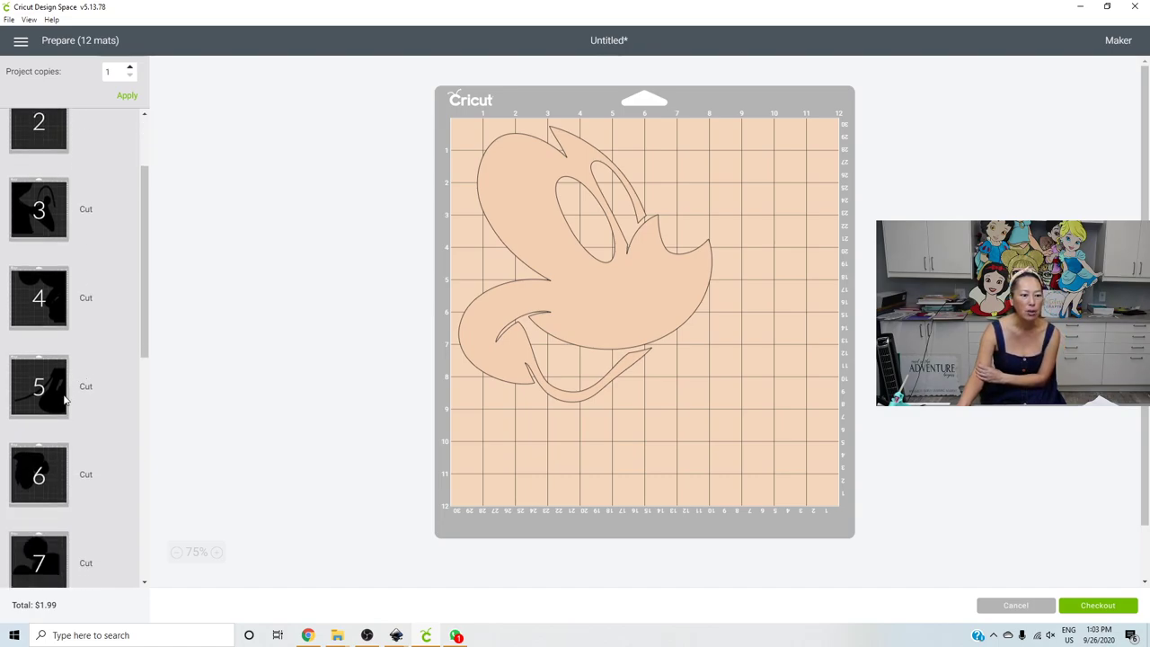
scroll(59, 431, "down", 1)
scroll(51, 485, "down", 1)
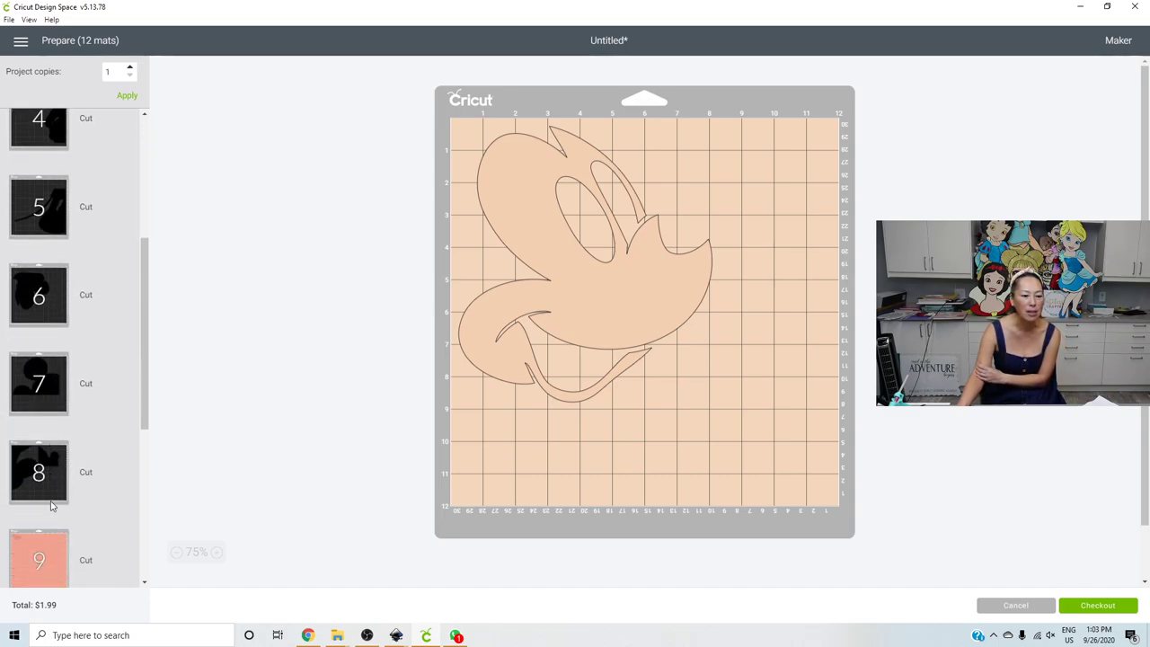
scroll(51, 490, "up", 3)
scroll(51, 260, "down", 6)
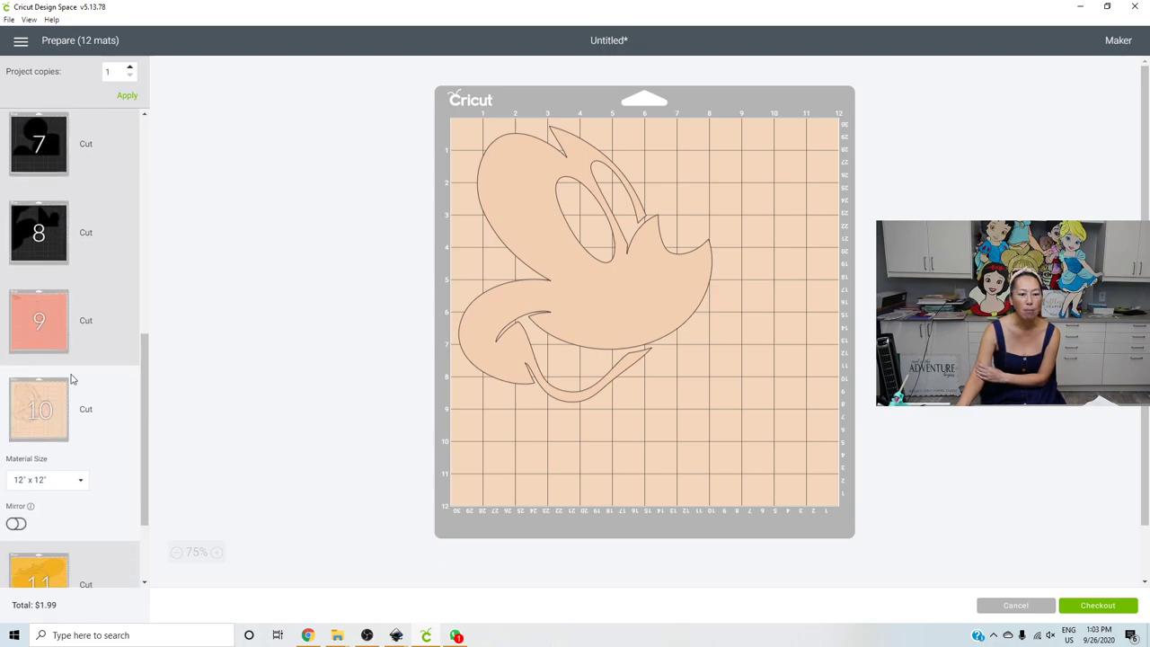
left_click(40, 321)
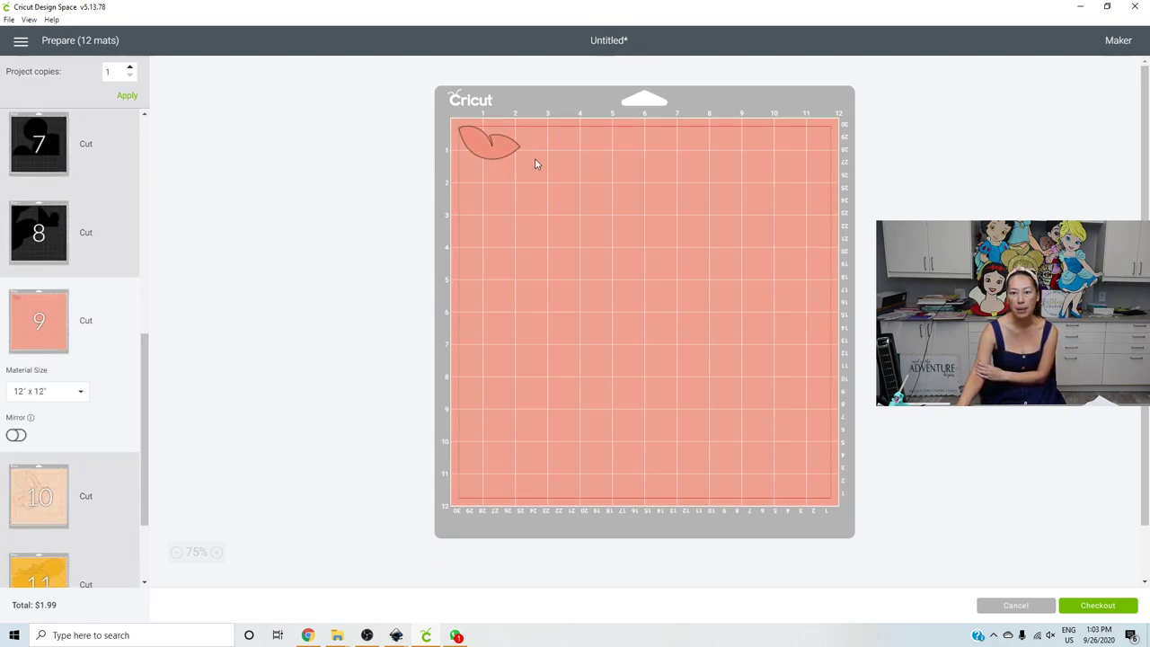
scroll(36, 478, "down", 2)
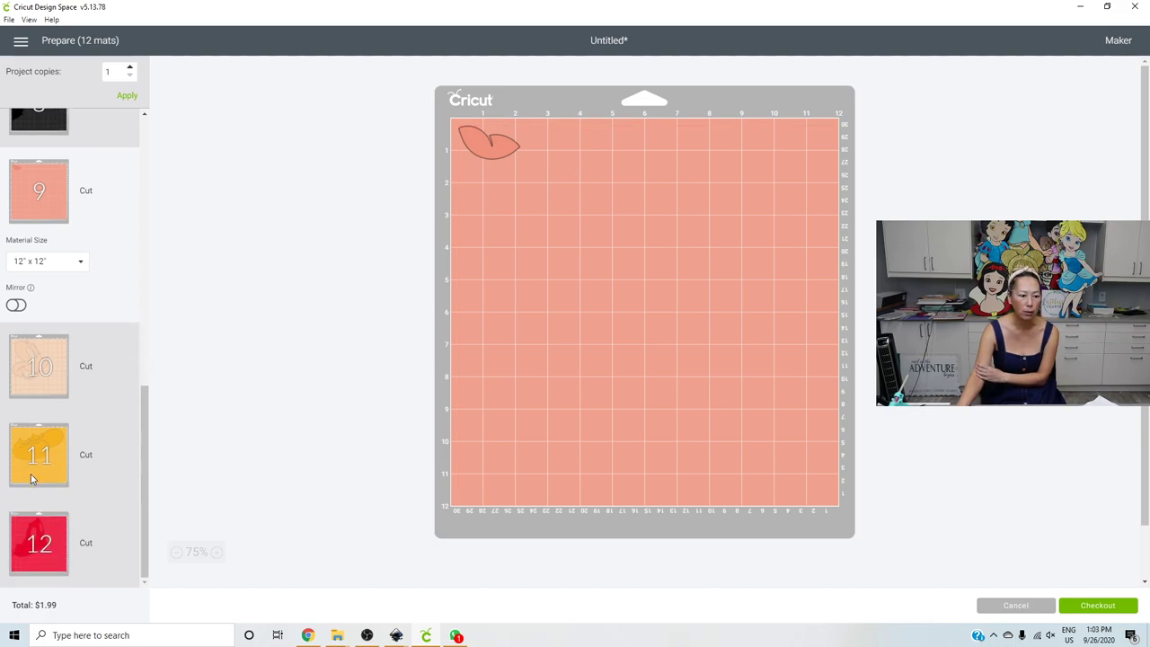
Check yellow mat 11, then rotate the red design on mat 12 sideways
left_click(45, 443)
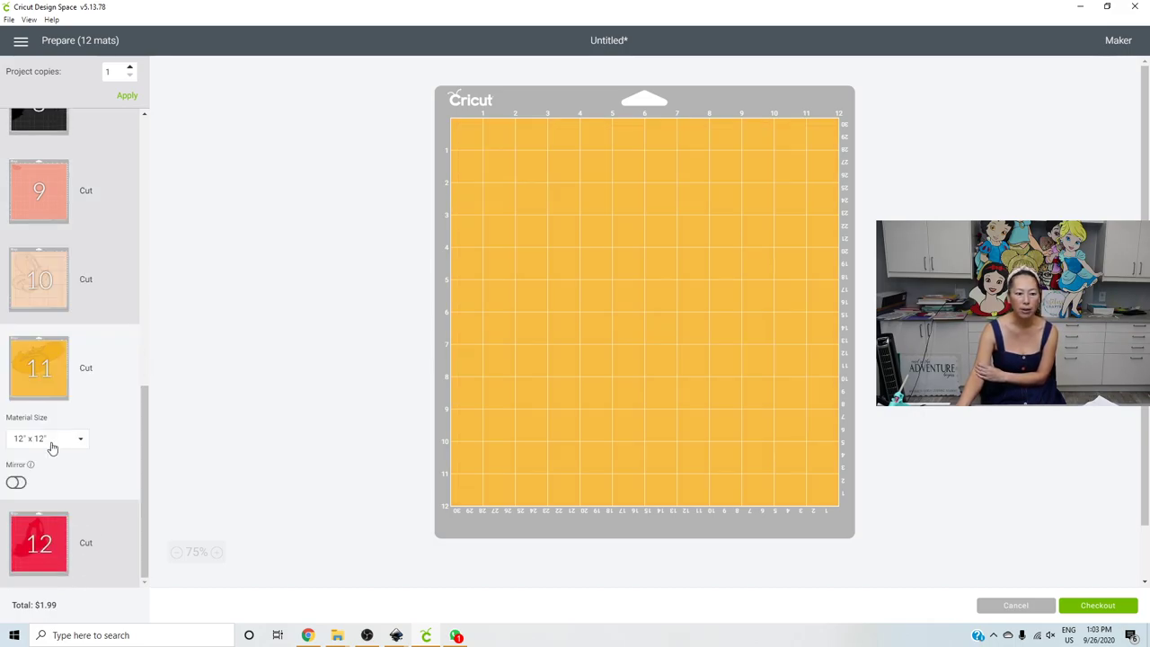
left_click(25, 561)
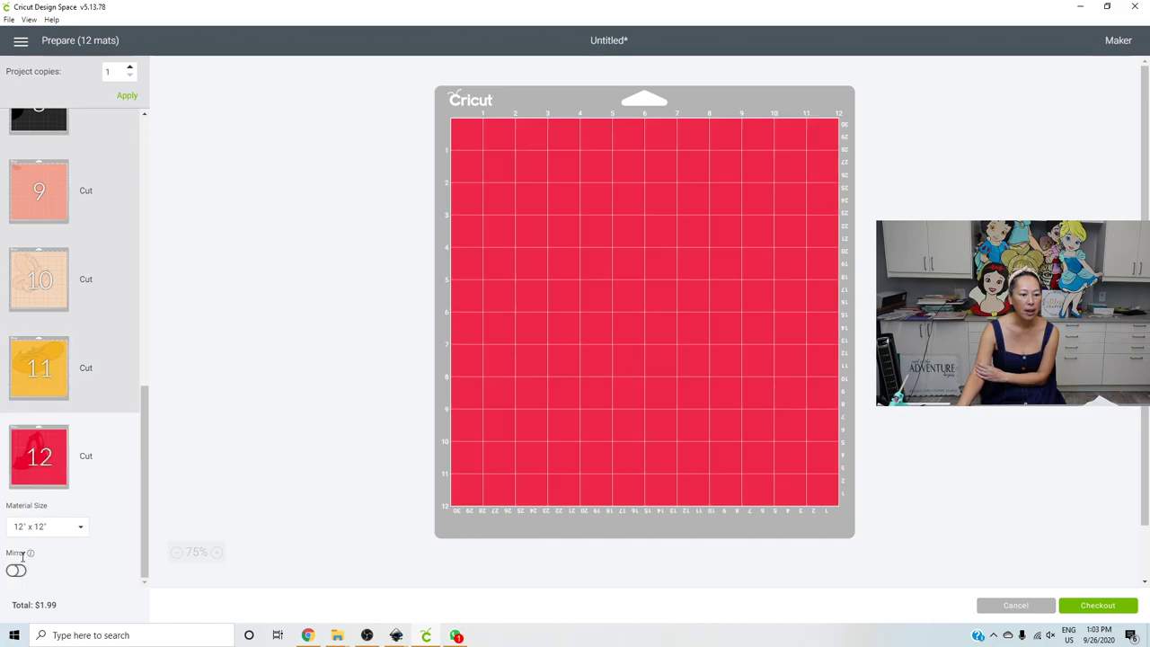
left_click(659, 248)
left_click_drag(719, 121, 575, 160)
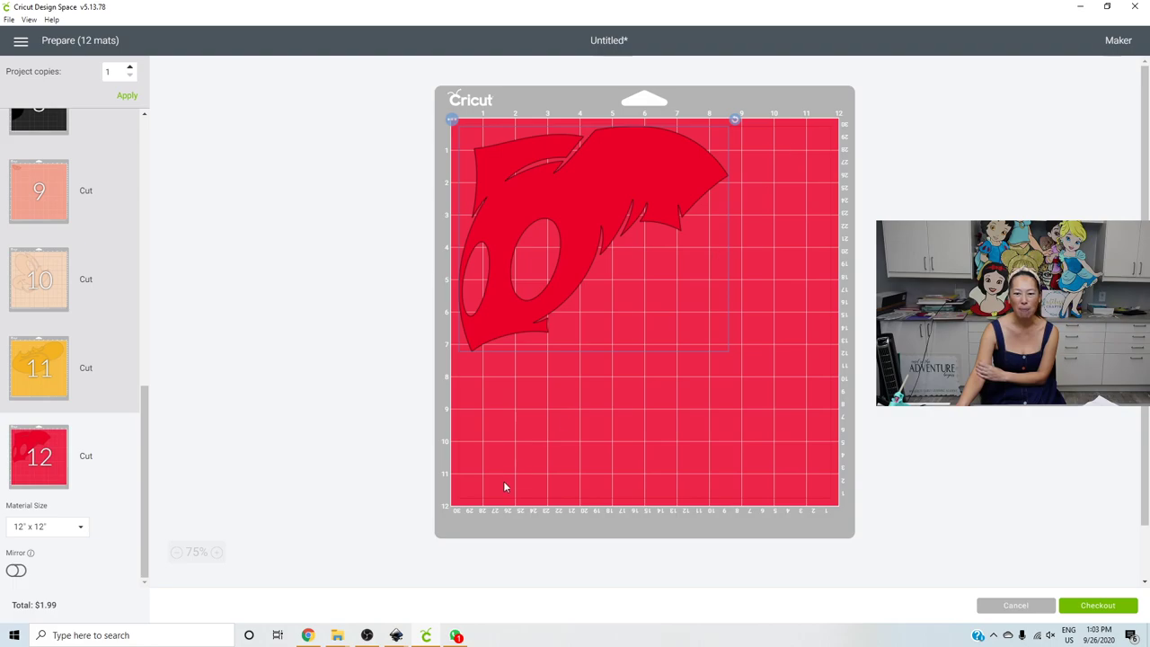